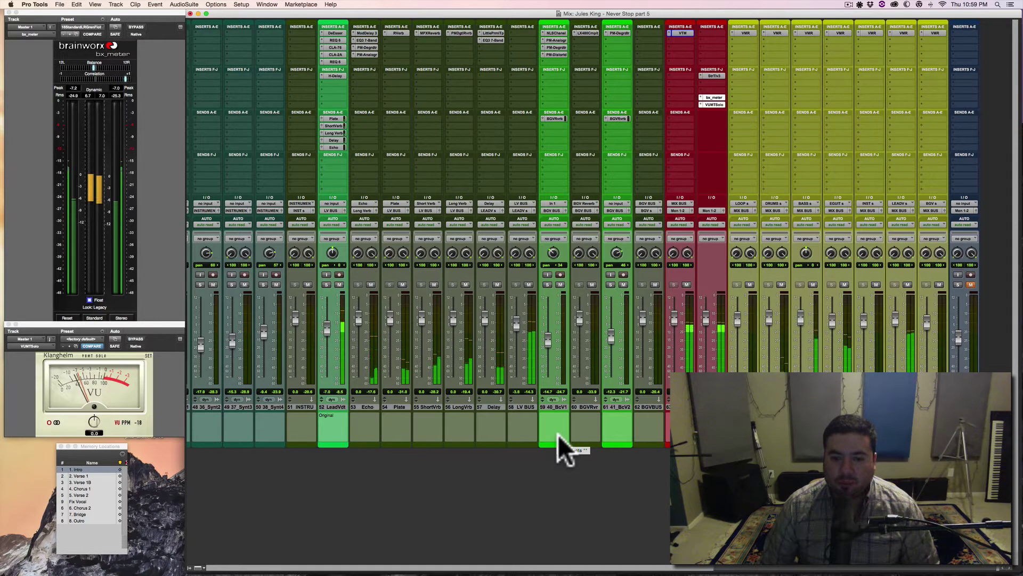
- Stop playback of the 'Never Stop part 5' mix session
{"action": "key", "text": "space"}
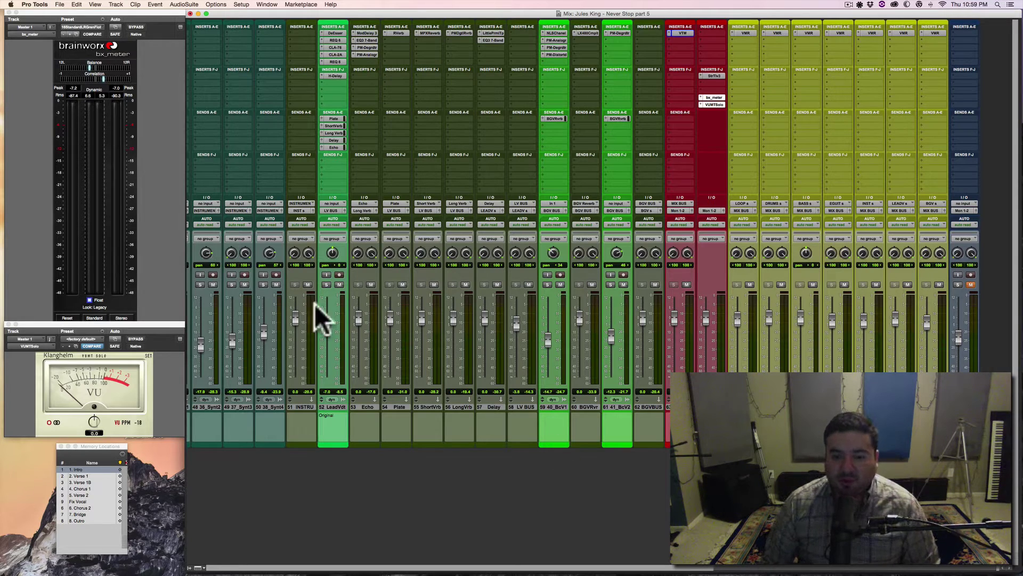
- Save the session as a new copy named 'Never Stop part 6'
{"action": "left_click", "coordinate": [58, 2]}
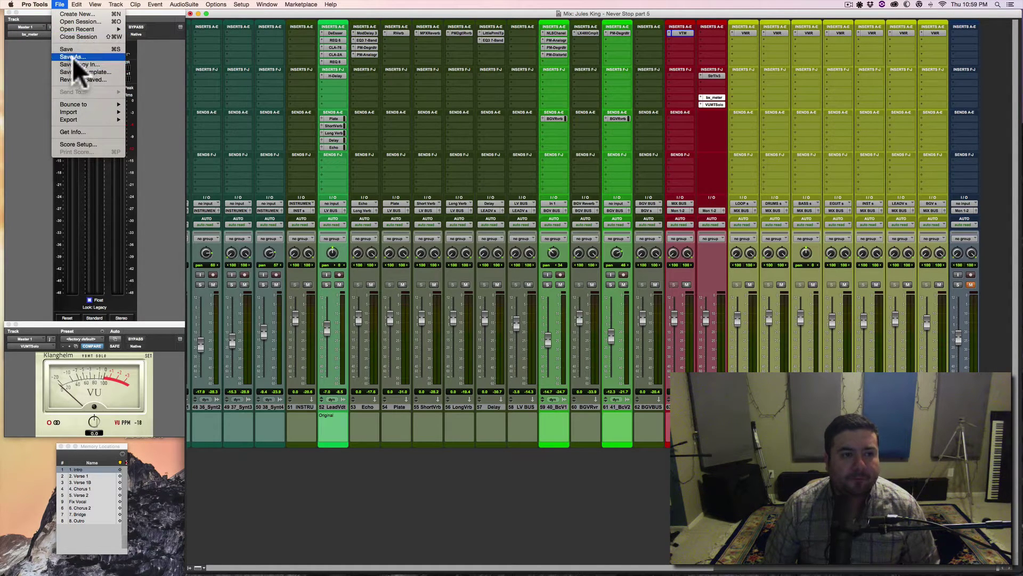
{"action": "left_click", "coordinate": [73, 57]}
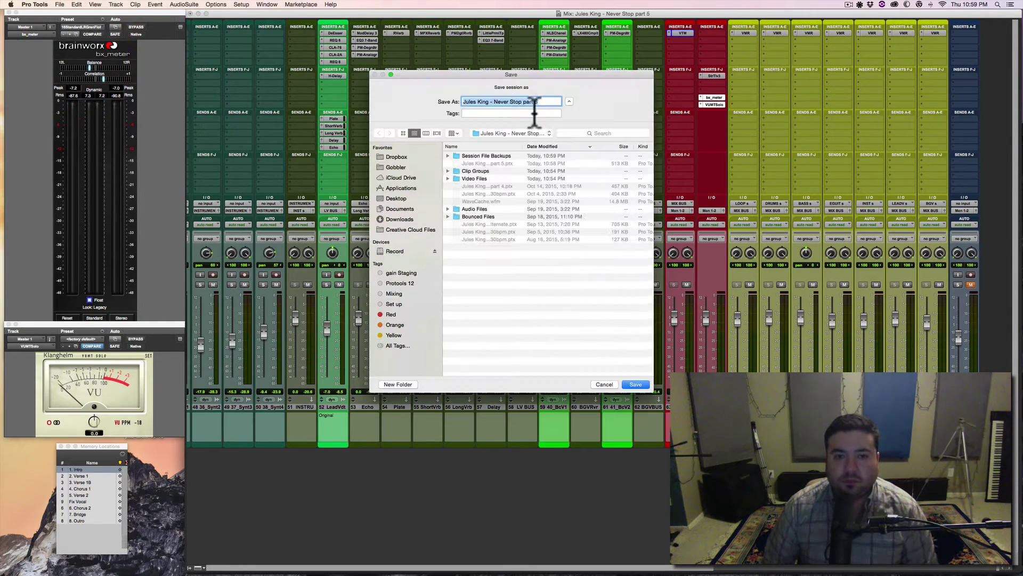
{"action": "left_click", "coordinate": [543, 101]}
{"action": "key", "text": "BackSpace"}
{"action": "type", "text": "6"}
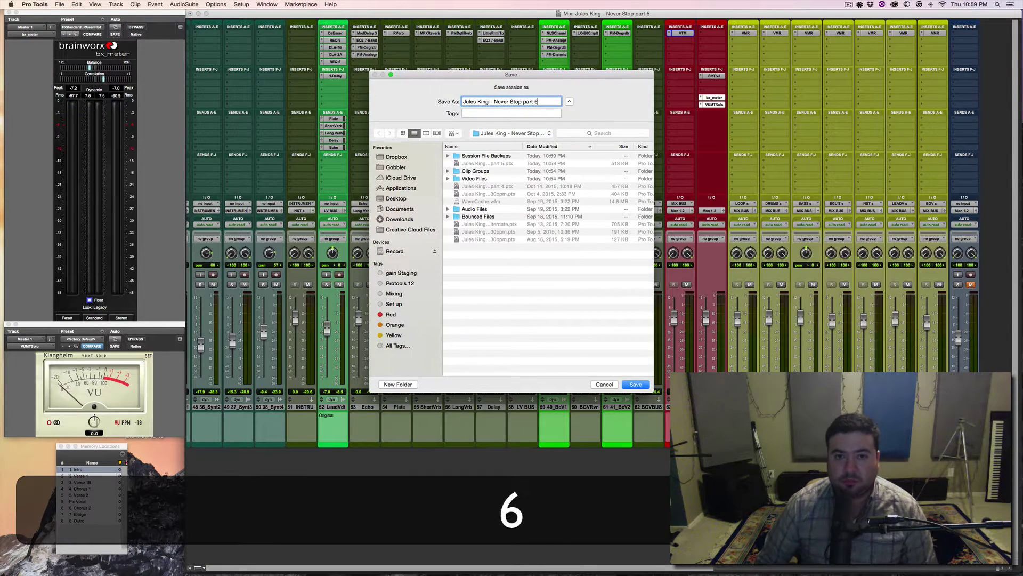
{"action": "key", "text": "Return"}
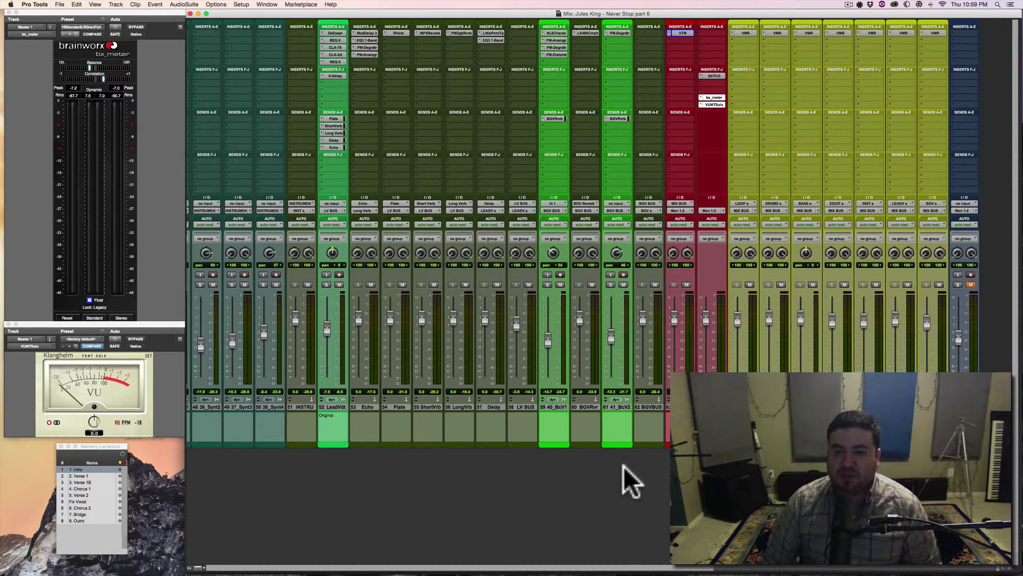
{"action": "scroll", "coordinate": [455, 277], "scroll_direction": "left", "scroll_amount": 1}
{"action": "scroll", "coordinate": [455, 277], "scroll_direction": "left", "scroll_amount": 20}
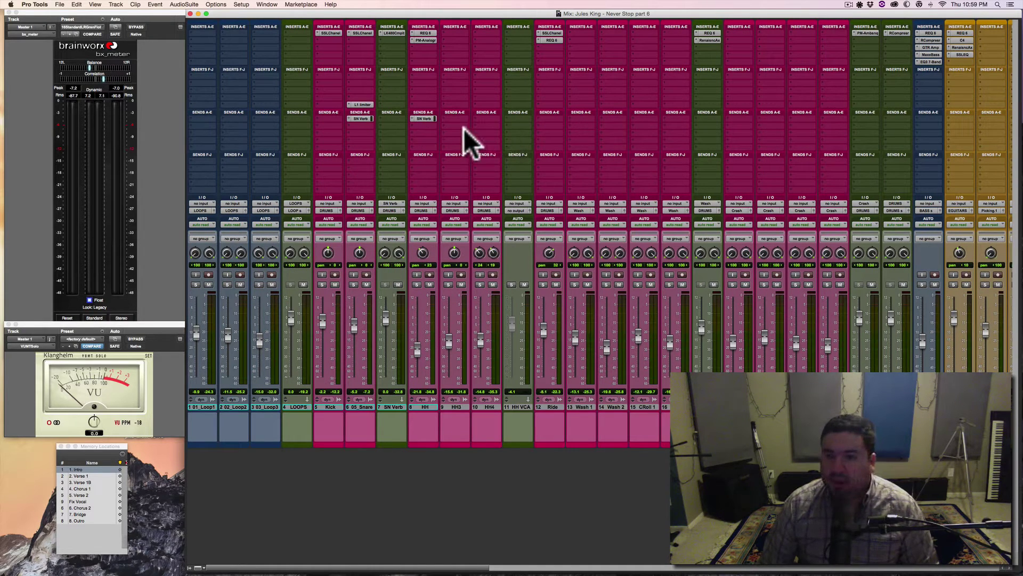
{"action": "scroll", "coordinate": [468, 128], "scroll_direction": "right", "scroll_amount": 1}
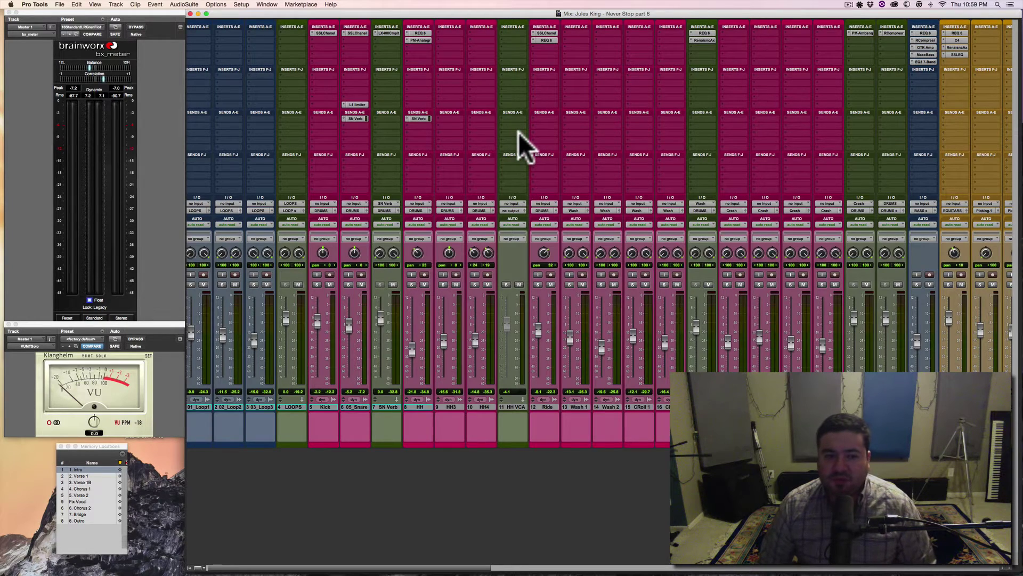
{"action": "scroll", "coordinate": [519, 139], "scroll_direction": "left", "scroll_amount": 1}
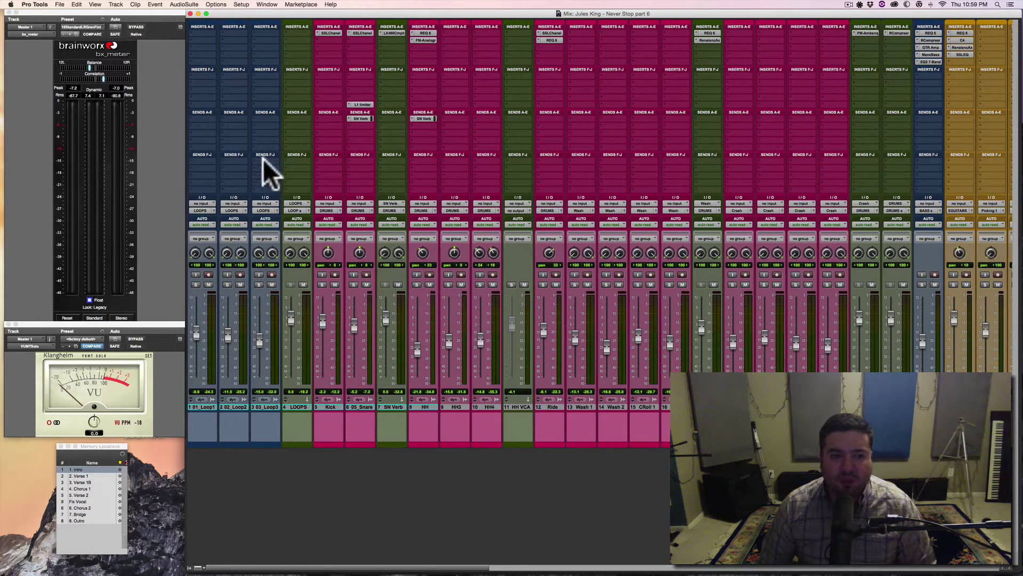
{"action": "scroll", "coordinate": [424, 188], "scroll_direction": "right", "scroll_amount": 10}
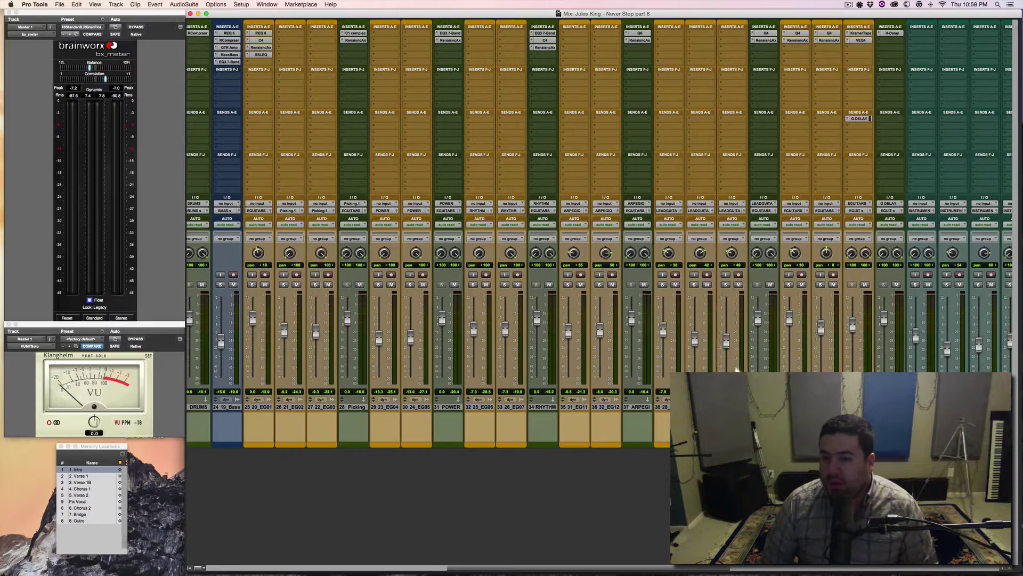
{"action": "scroll", "coordinate": [737, 369], "scroll_direction": "right", "scroll_amount": 7}
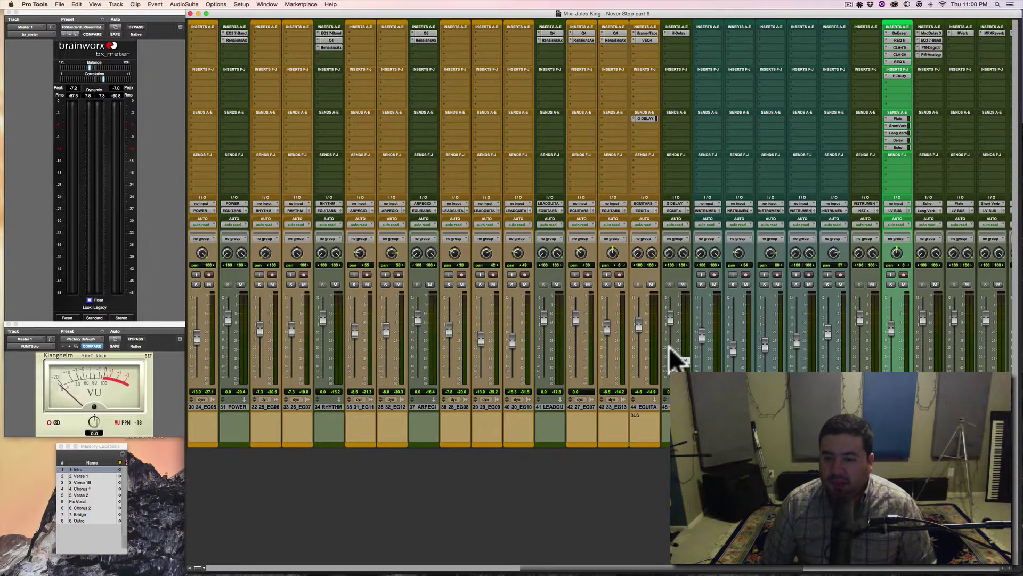
{"action": "scroll", "coordinate": [670, 347], "scroll_direction": "right", "scroll_amount": 1}
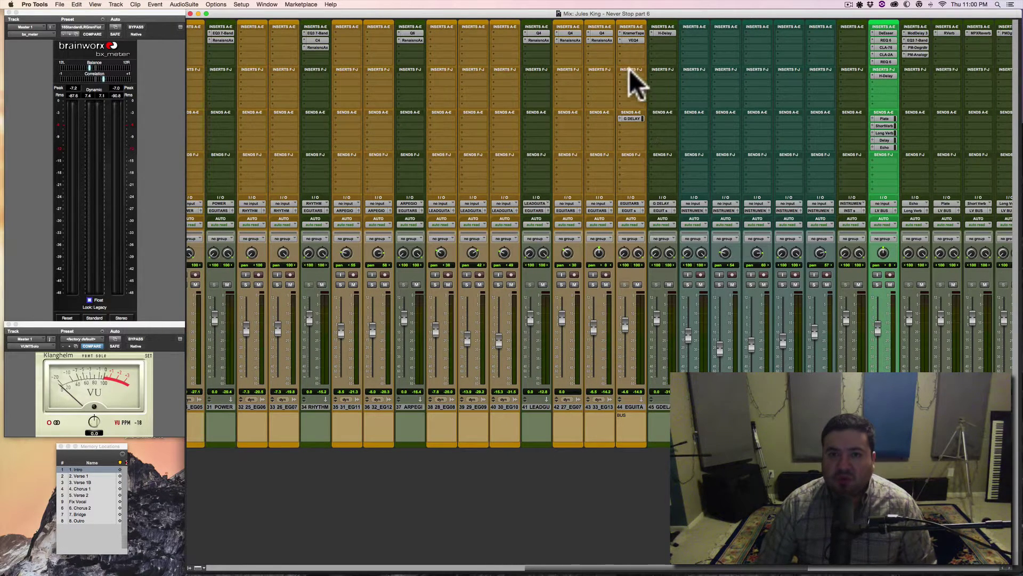
{"action": "scroll", "coordinate": [632, 111], "scroll_direction": "right", "scroll_amount": 10}
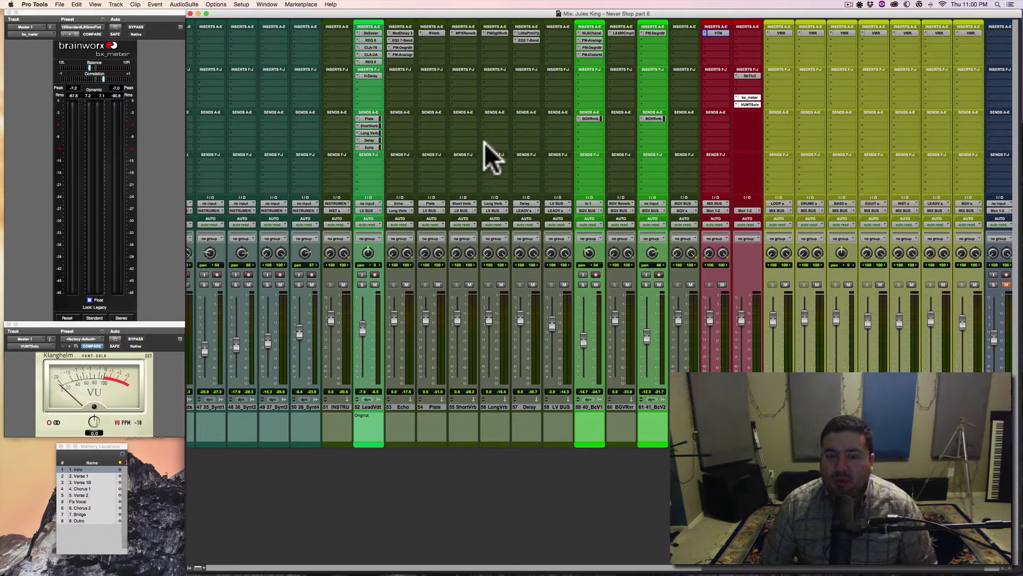
{"action": "scroll", "coordinate": [561, 130], "scroll_direction": "right", "scroll_amount": 3}
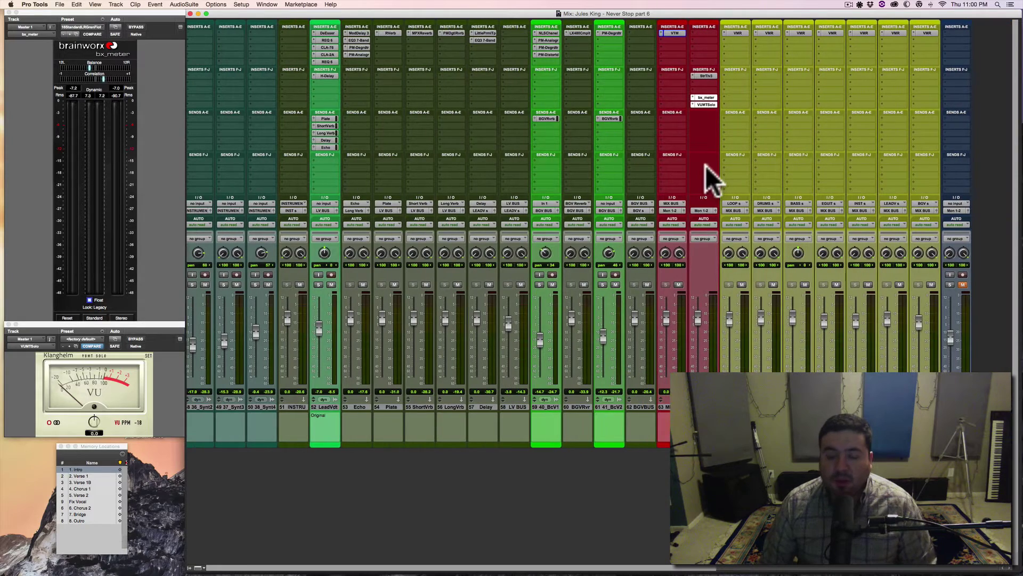
{"action": "left_click", "coordinate": [674, 33]}
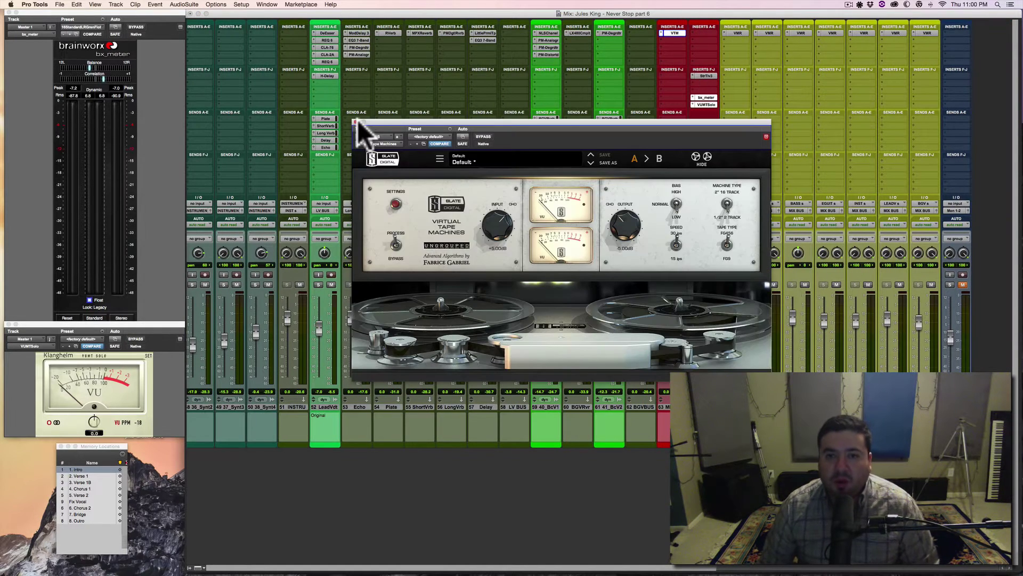
{"action": "left_click", "coordinate": [356, 122]}
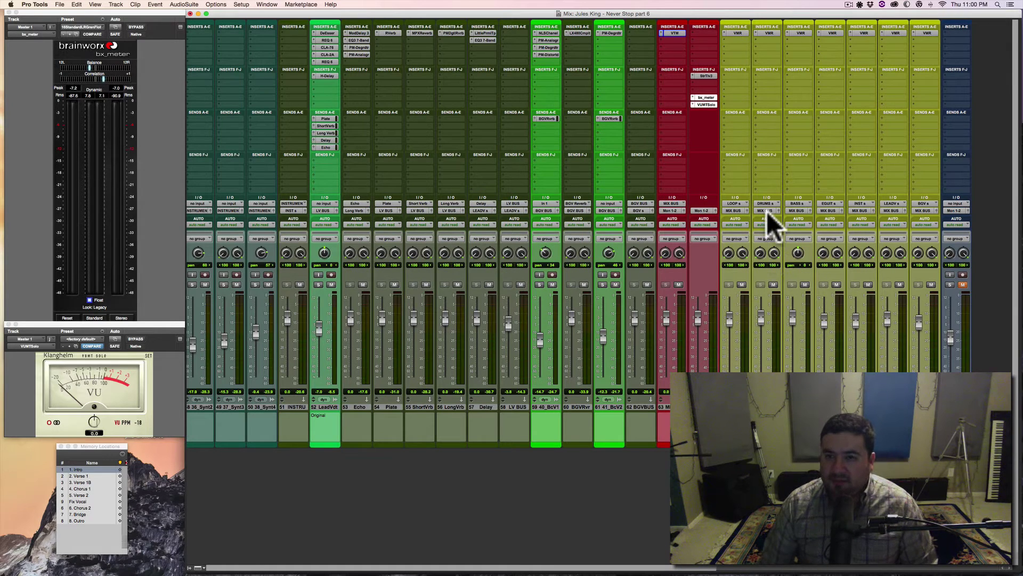
{"action": "left_click", "coordinate": [740, 33]}
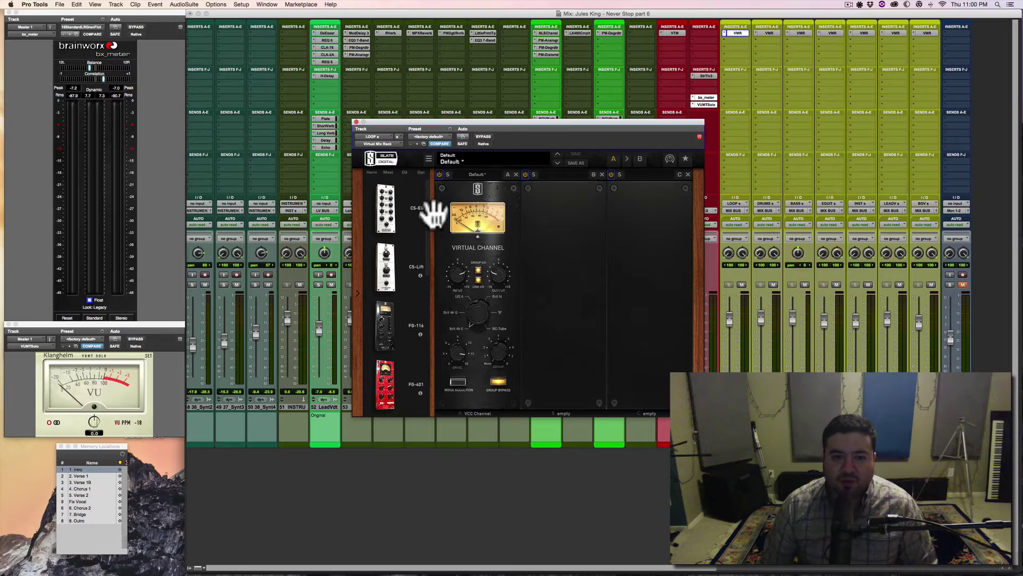
{"action": "left_click", "coordinate": [355, 122]}
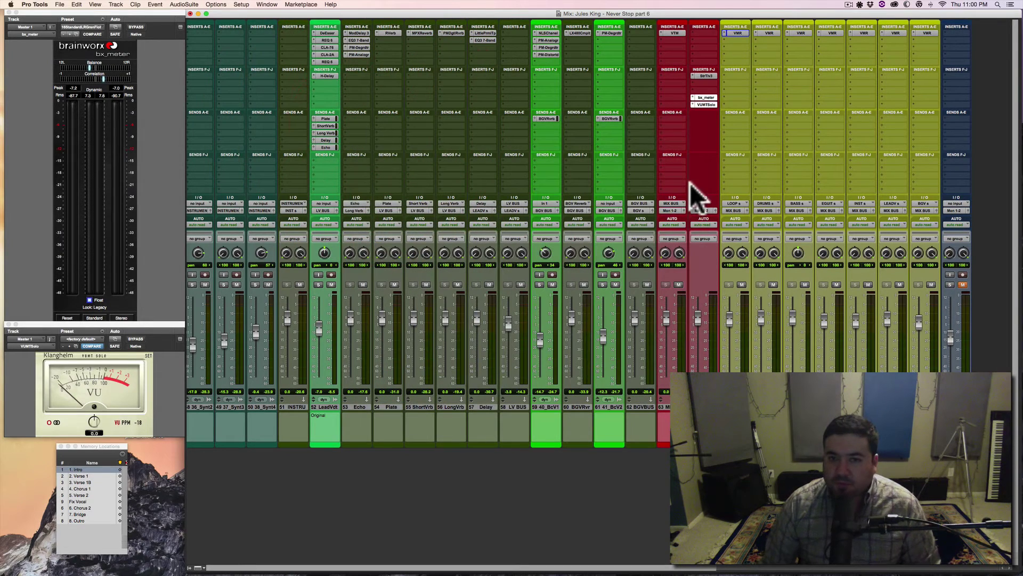
{"action": "left_click", "coordinate": [705, 145]}
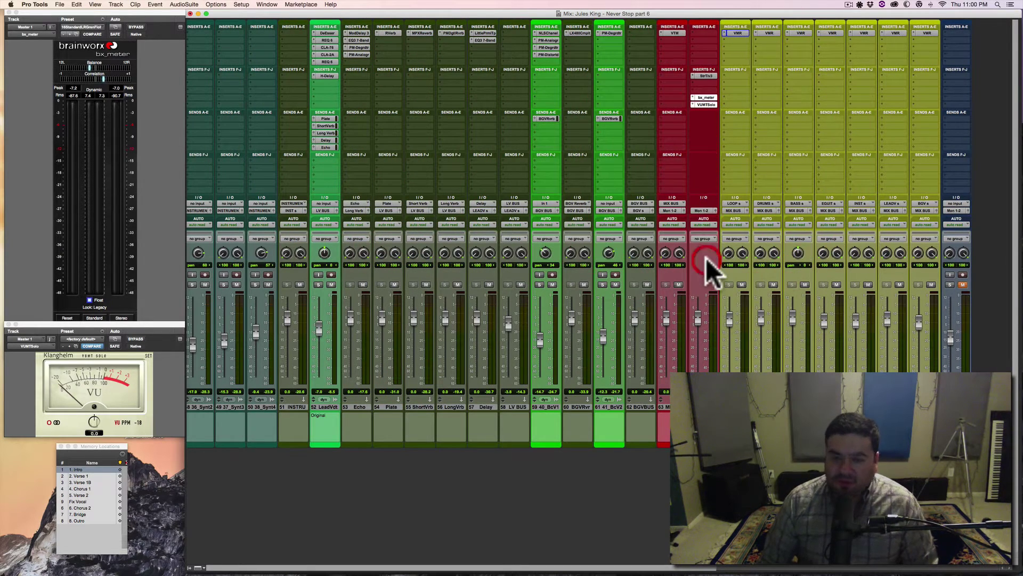
{"action": "key", "text": "super+s"}
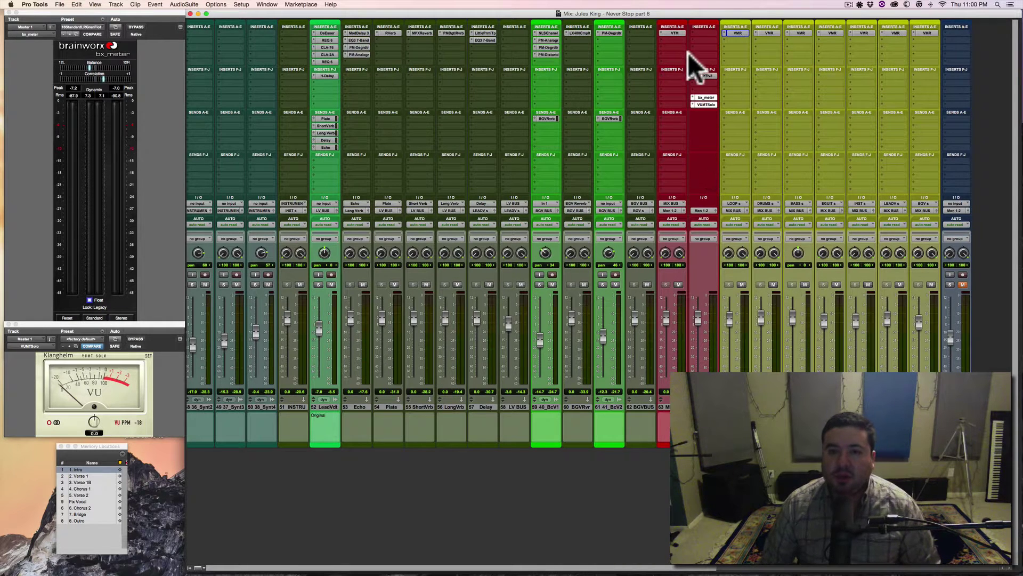
- Insert the Slate Digital Virtual Mix Rack multichannel plug-in on track 63's empty insert
{"action": "left_click", "coordinate": [673, 39]}
{"action": "mouse_move", "coordinate": [690, 53]}
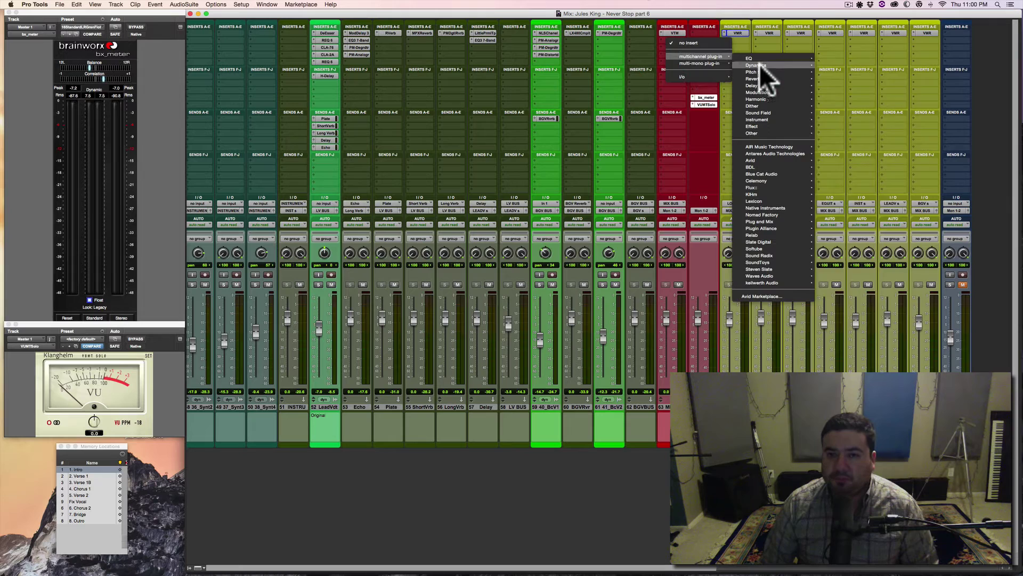
{"action": "mouse_move", "coordinate": [760, 65]}
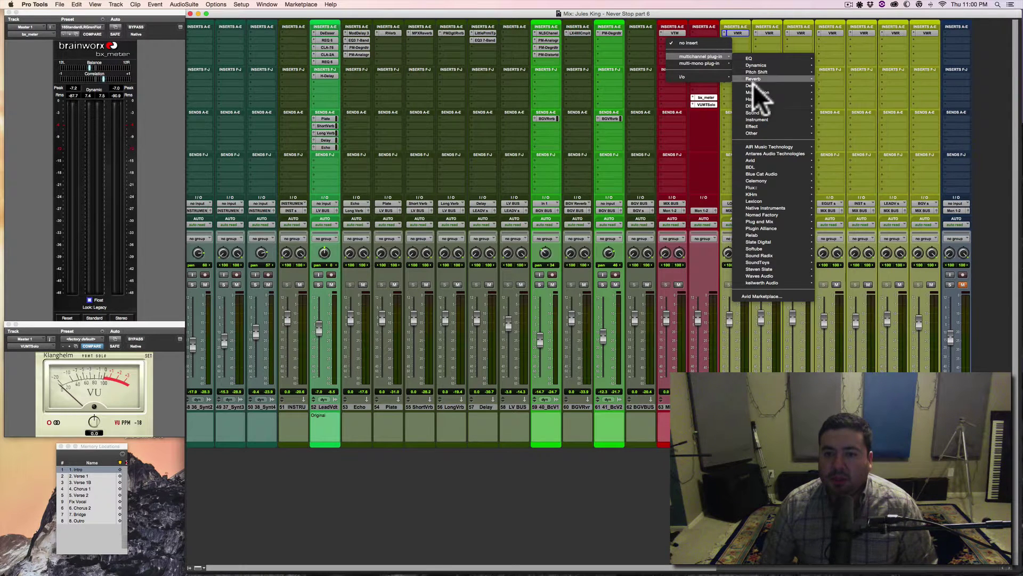
{"action": "mouse_move", "coordinate": [760, 118]}
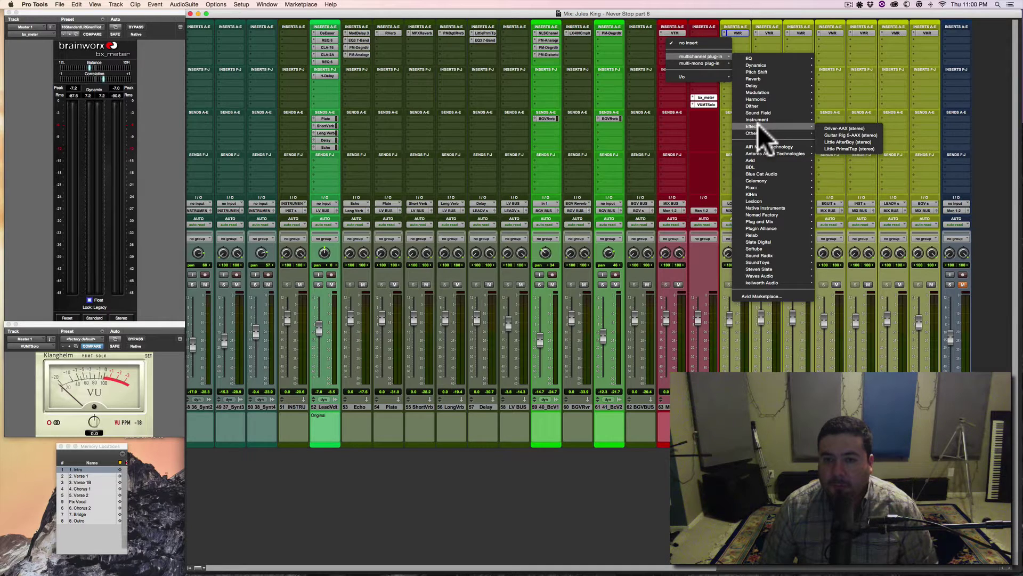
{"action": "mouse_move", "coordinate": [757, 97]}
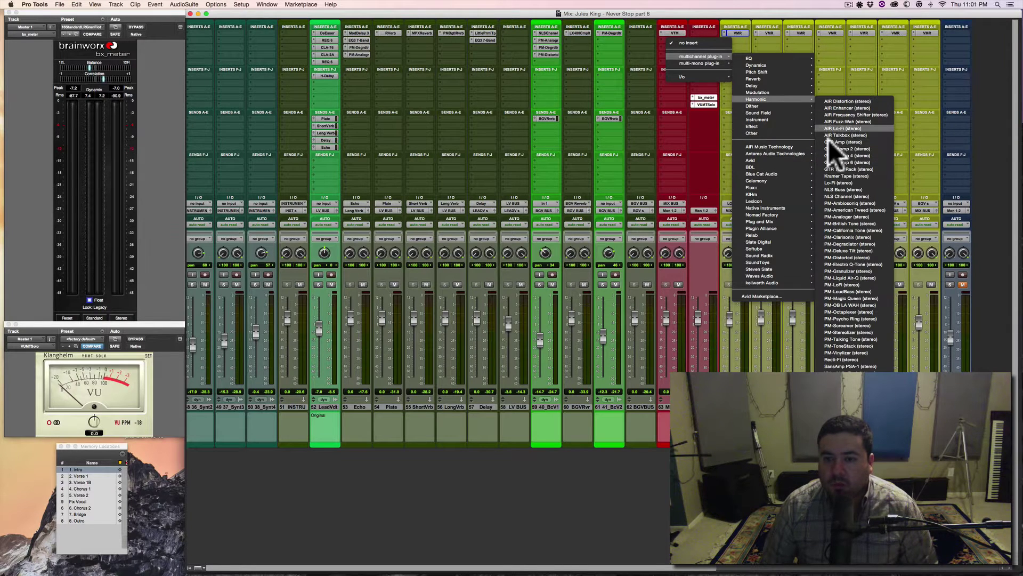
{"action": "left_click", "coordinate": [840, 367]}
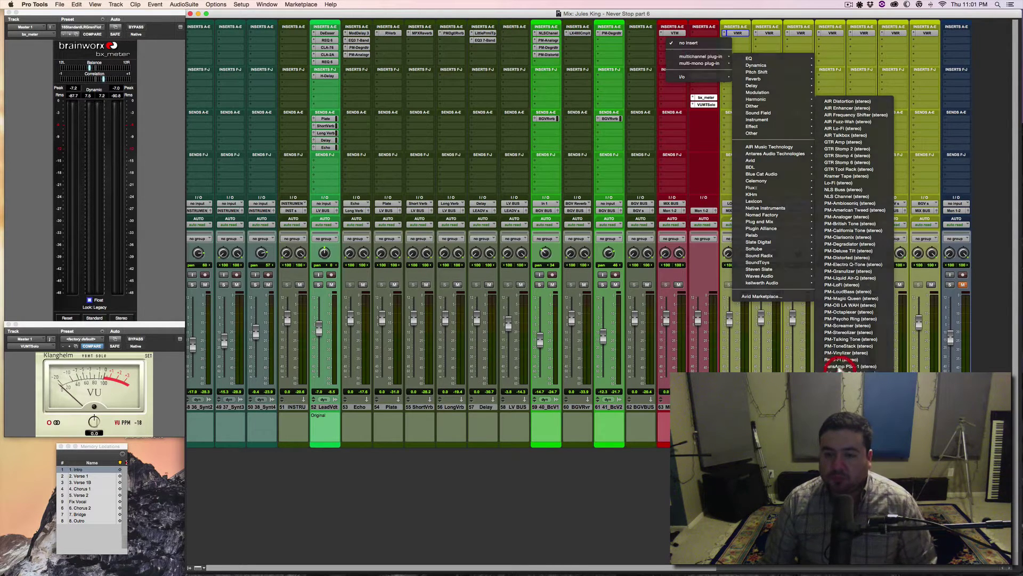
- Load VCC MixBuss into rack slot A and play from memory location 3 (Verse 1B)
{"action": "scroll", "coordinate": [405, 288], "scroll_direction": "down", "scroll_amount": 5}
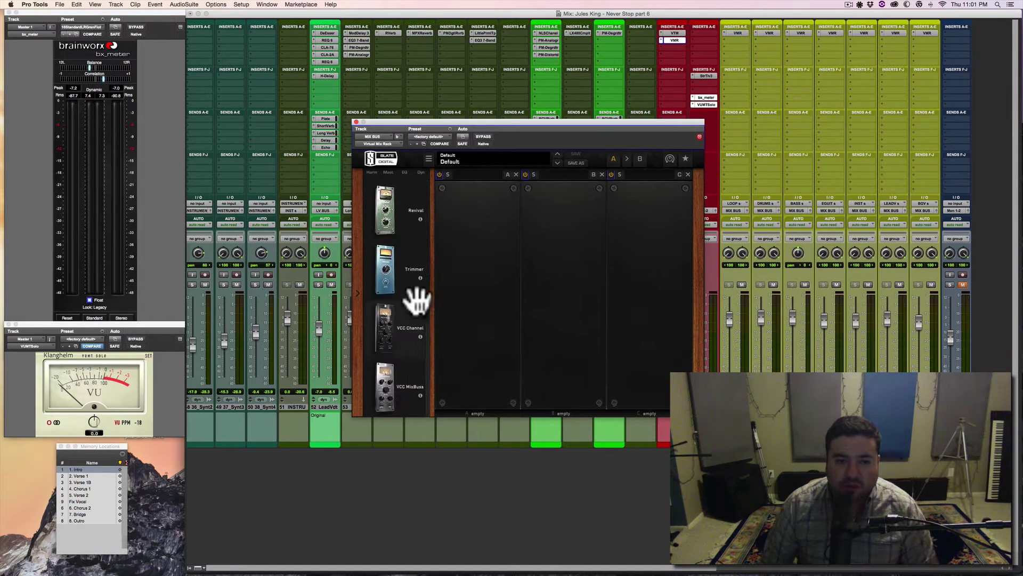
{"action": "left_click_drag", "start_coordinate": [387, 380], "coordinate": [475, 322]}
{"action": "key", "text": "space"}
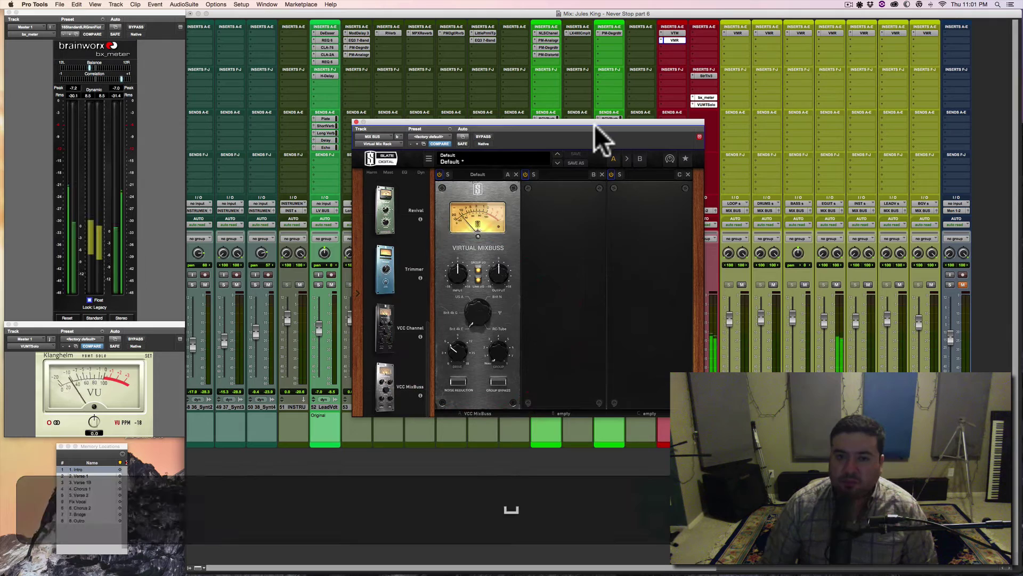
{"action": "key", "text": "3"}
{"action": "key", "text": "period"}
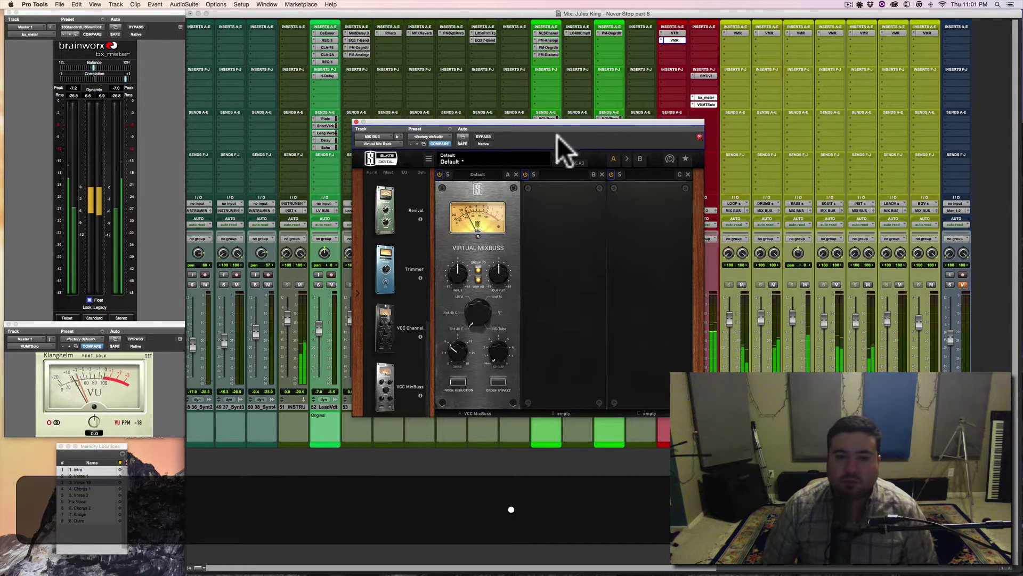
{"action": "left_click_drag", "start_coordinate": [543, 120], "coordinate": [551, 120]}
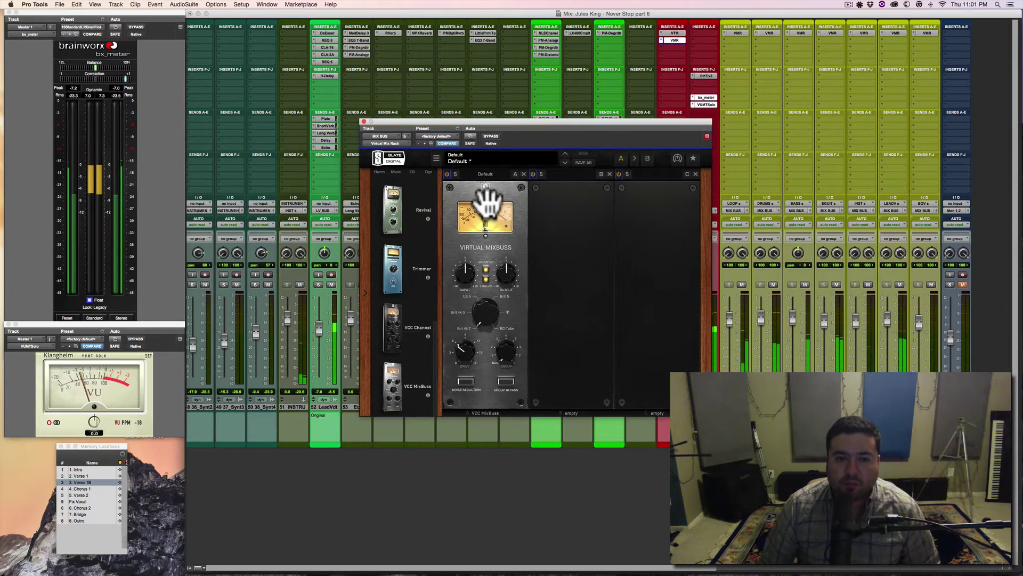
{"action": "scroll", "coordinate": [487, 217], "scroll_direction": "up", "scroll_amount": 5}
{"action": "scroll", "coordinate": [522, 128], "scroll_direction": "down", "scroll_amount": 5}
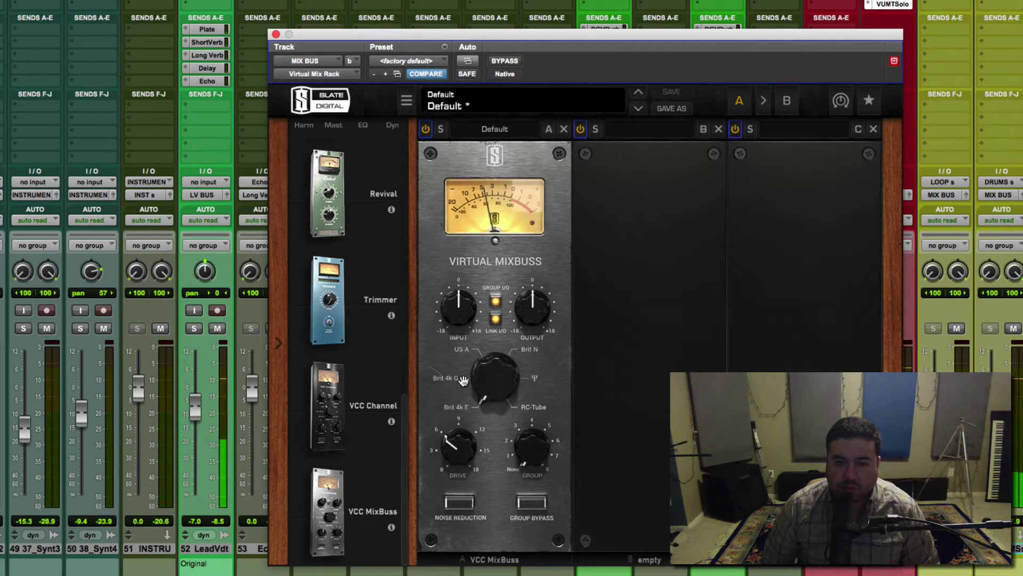
- Push the Virtual MixBuss DRIVE up hard and cycle the console emulation to Brit N
{"action": "left_click_drag", "start_coordinate": [463, 379], "coordinate": [527, 353]}
{"action": "left_click", "coordinate": [533, 380]}
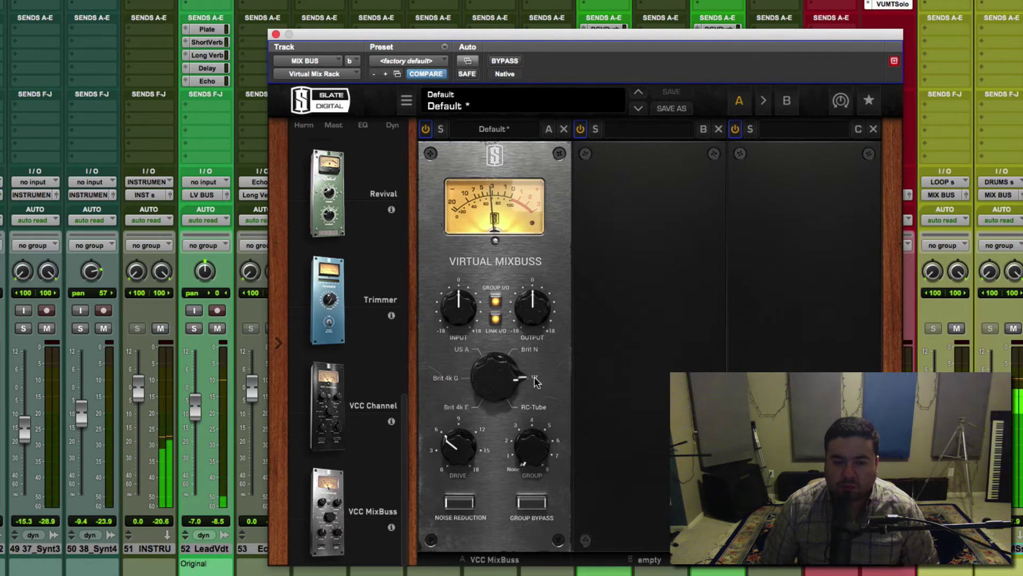
{"action": "left_click", "coordinate": [537, 407]}
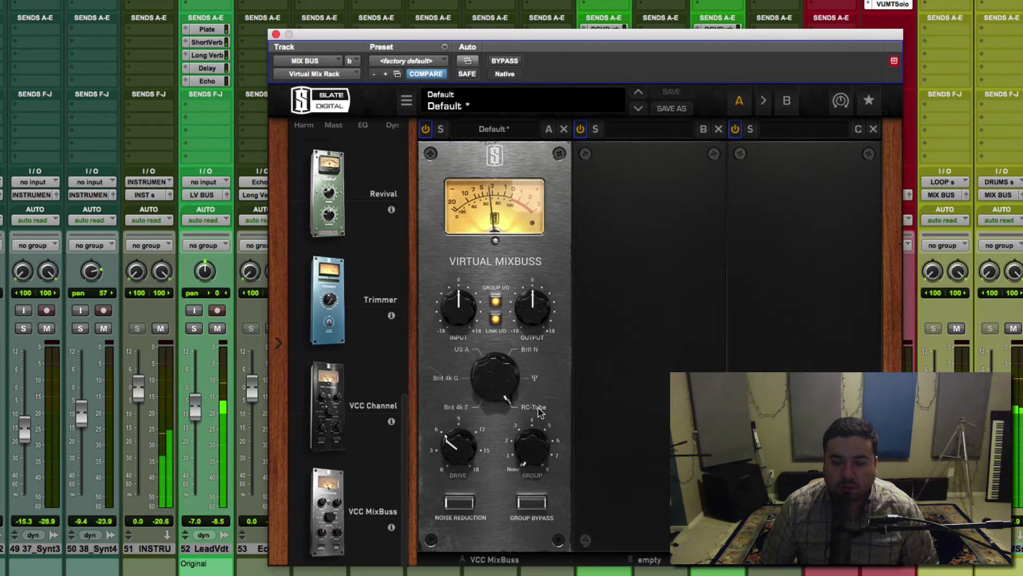
{"action": "left_click", "coordinate": [456, 407]}
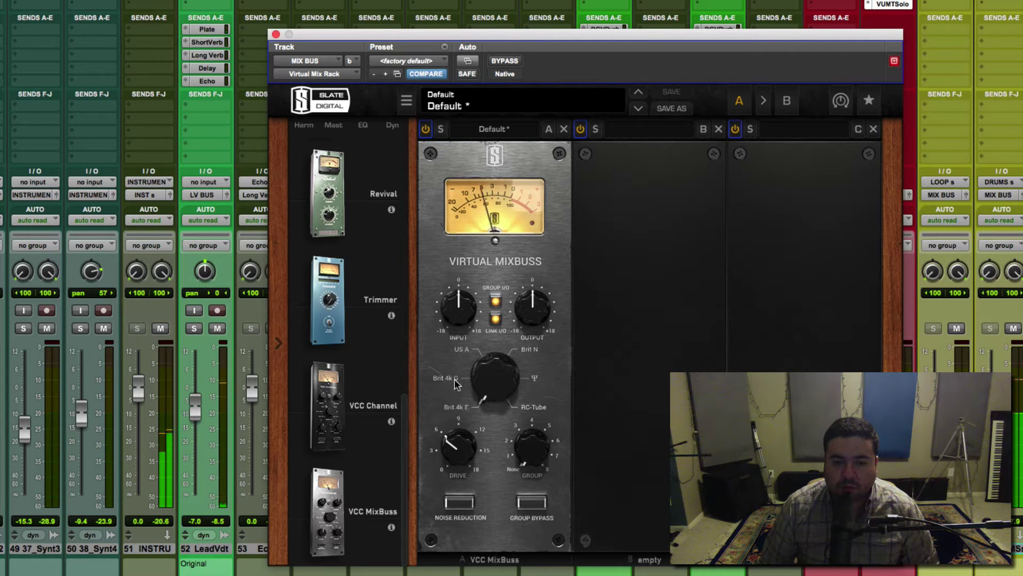
{"action": "left_click", "coordinate": [457, 381]}
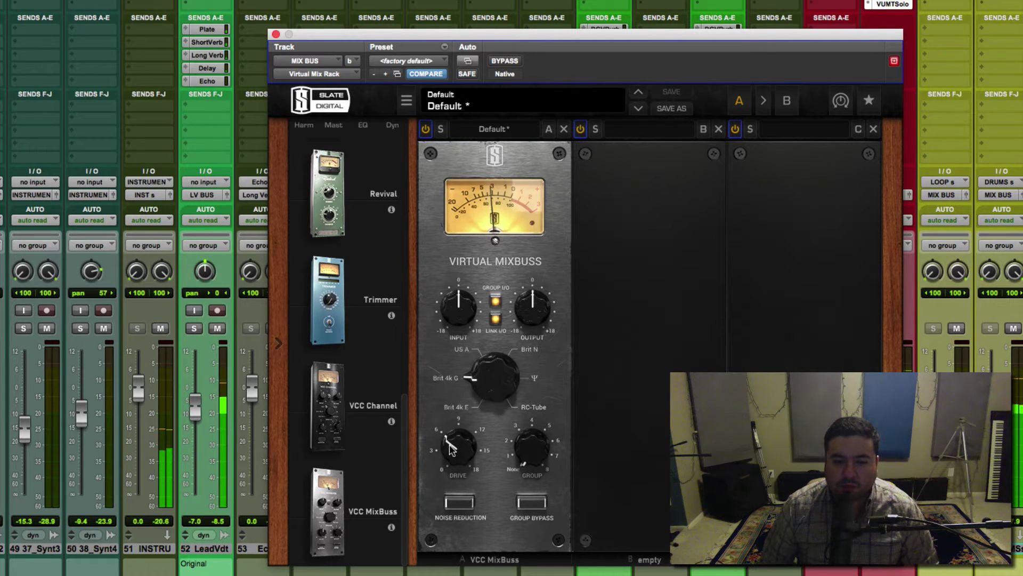
{"action": "left_click_drag", "start_coordinate": [449, 448], "coordinate": [449, 332]}
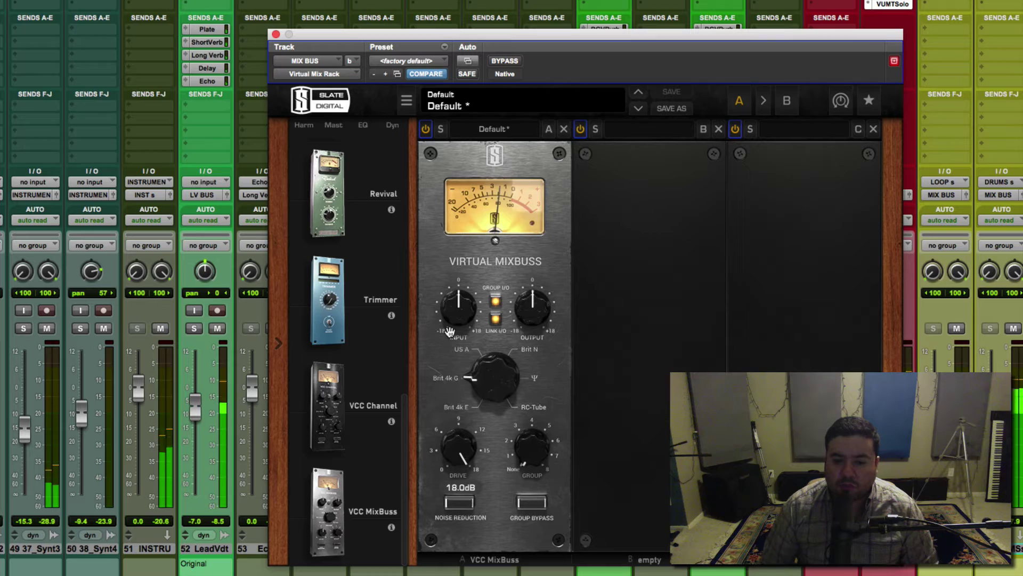
{"action": "left_click", "coordinate": [472, 407]}
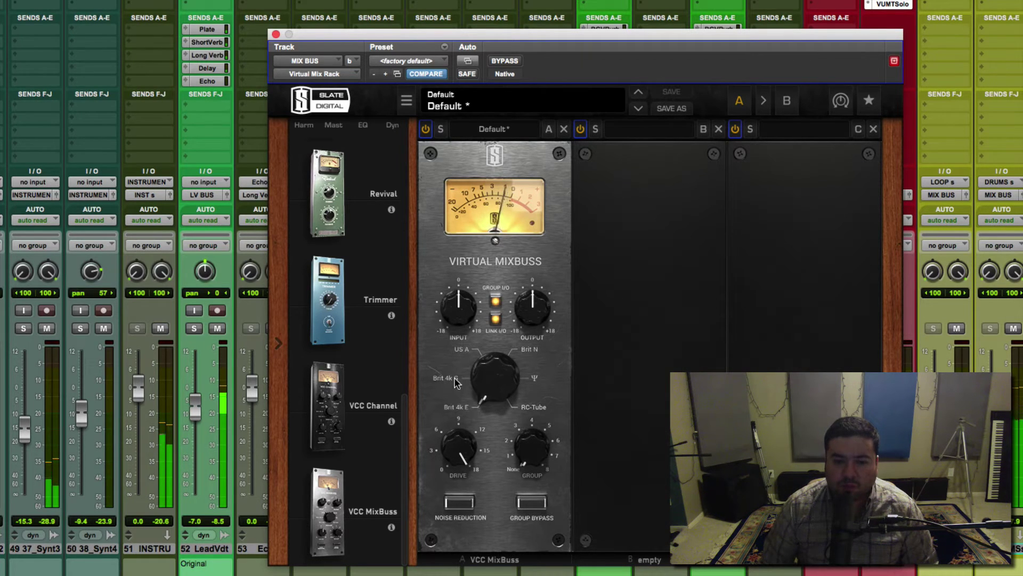
{"action": "left_click", "coordinate": [462, 350]}
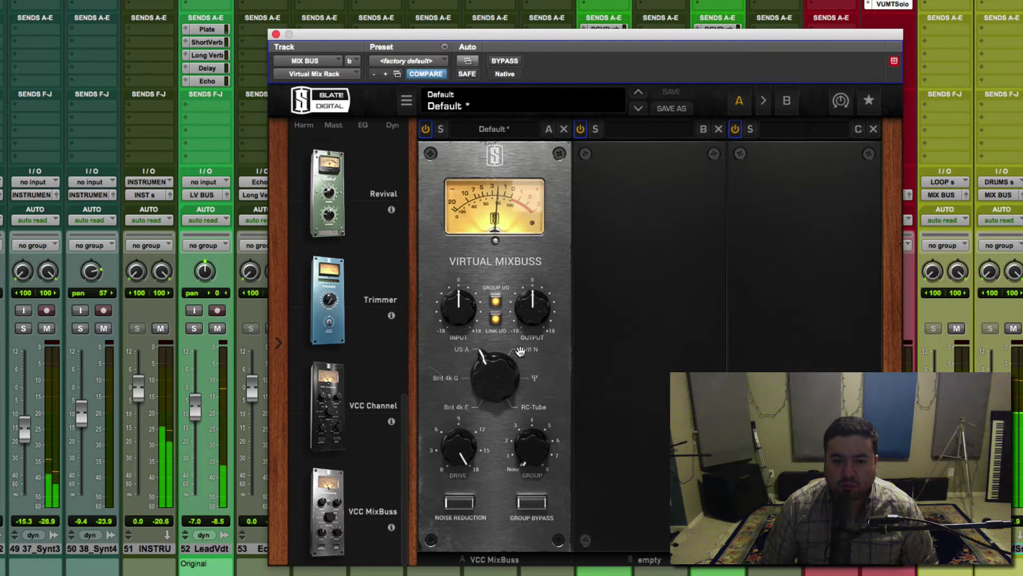
{"action": "left_click", "coordinate": [528, 349]}
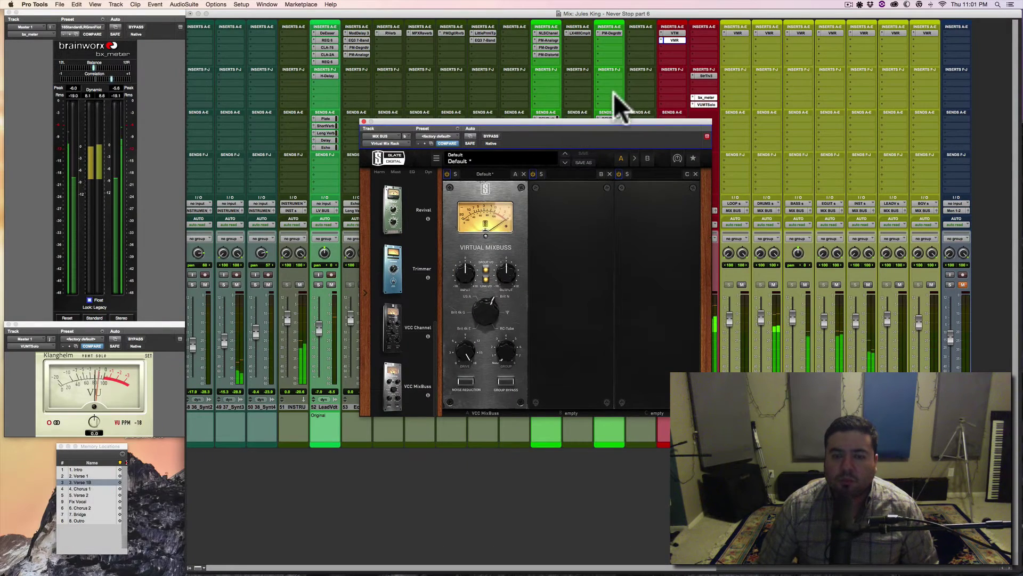
- A/B the Virtual MixBuss by toggling BYPASS, leaving the processing active
{"action": "left_click_drag", "start_coordinate": [616, 123], "coordinate": [544, 59]}
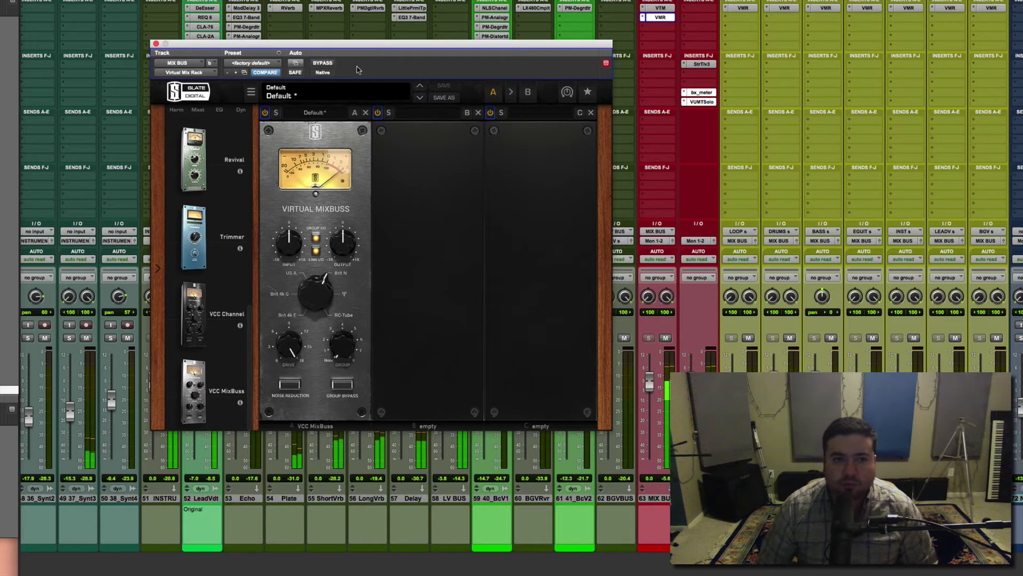
{"action": "left_click", "coordinate": [328, 64]}
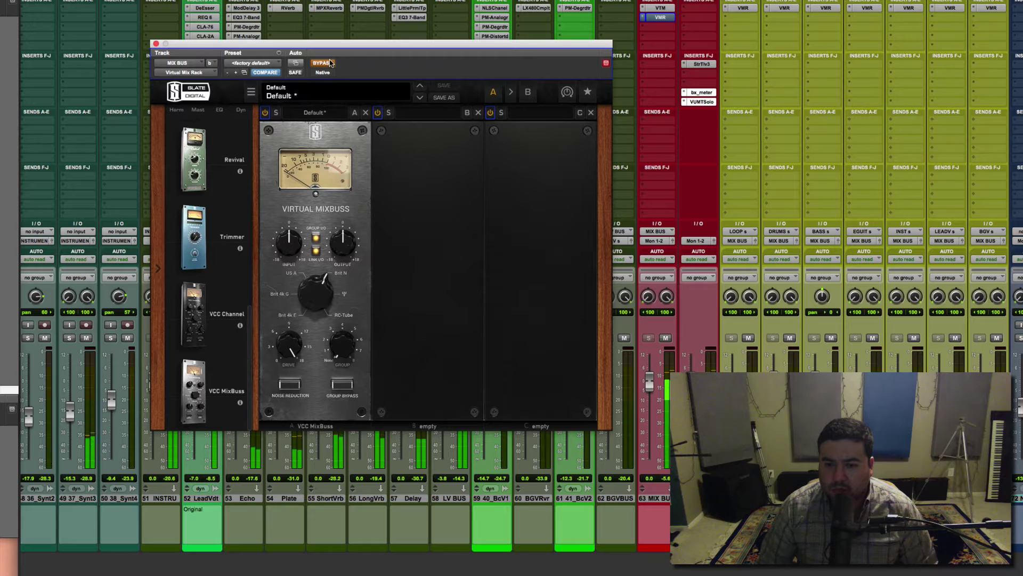
{"action": "left_click", "coordinate": [330, 63]}
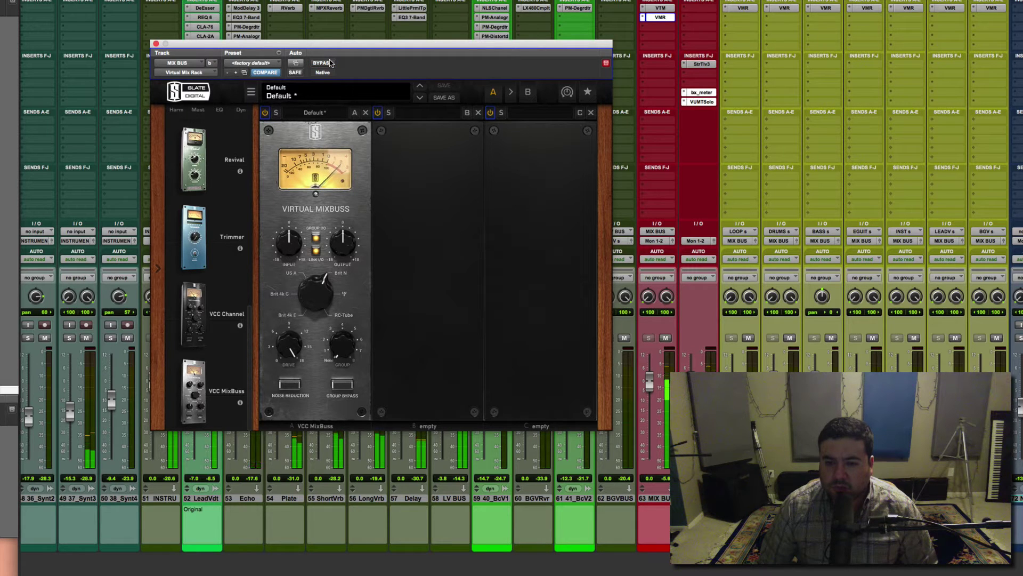
{"action": "left_click", "coordinate": [330, 63]}
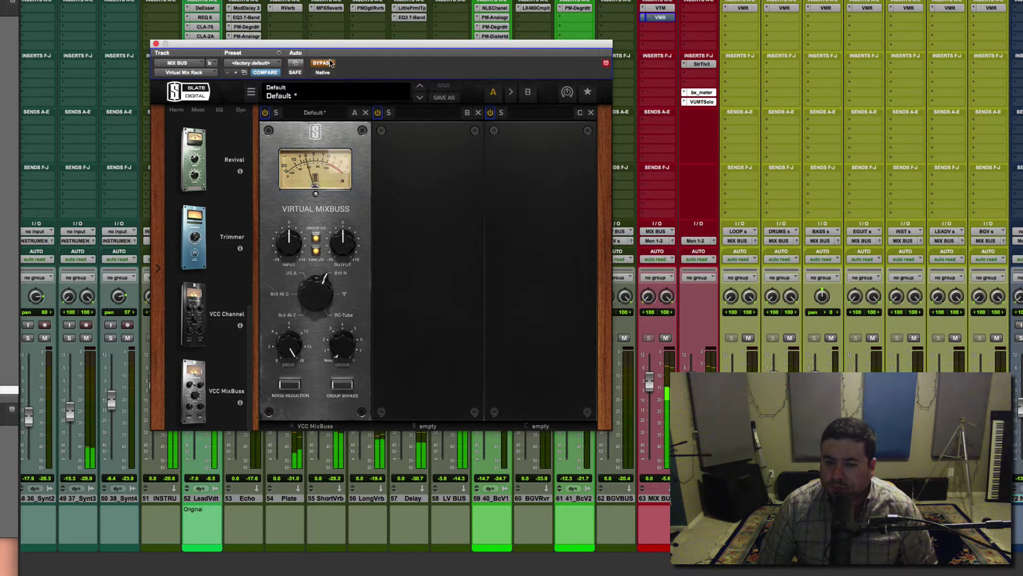
{"action": "left_click", "coordinate": [330, 63]}
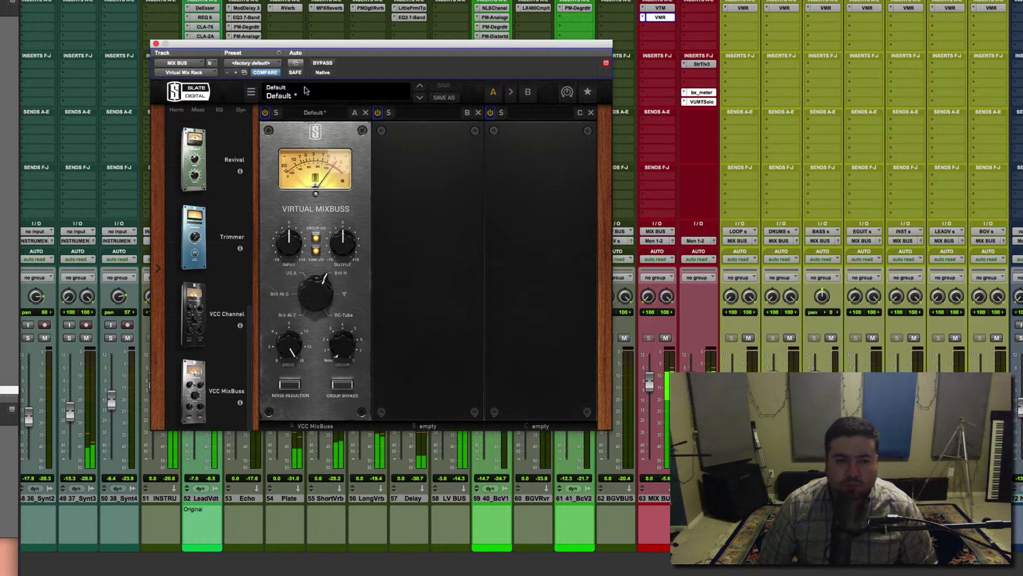
- Raise the linked input gain slightly and compare against bypass, keeping processing on
{"action": "mouse_move", "coordinate": [289, 244]}
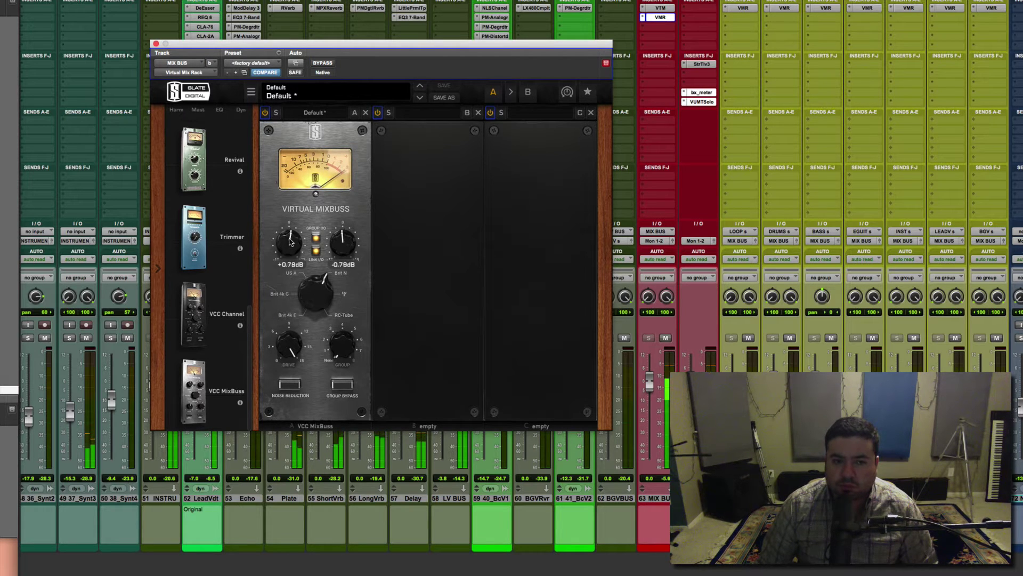
{"action": "left_click_drag", "start_coordinate": [291, 240], "coordinate": [292, 239]}
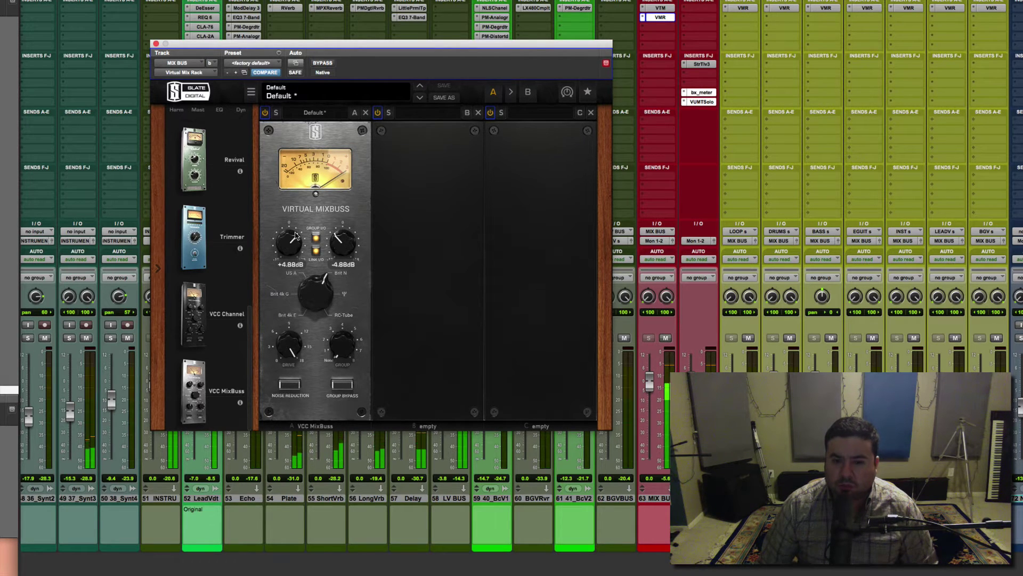
{"action": "left_click", "coordinate": [323, 63]}
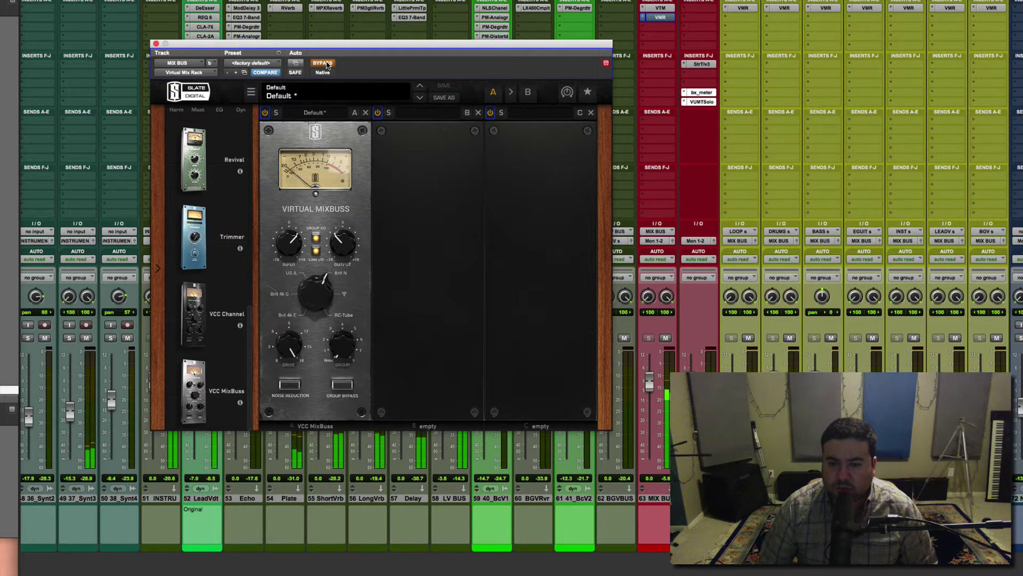
{"action": "left_click", "coordinate": [327, 64]}
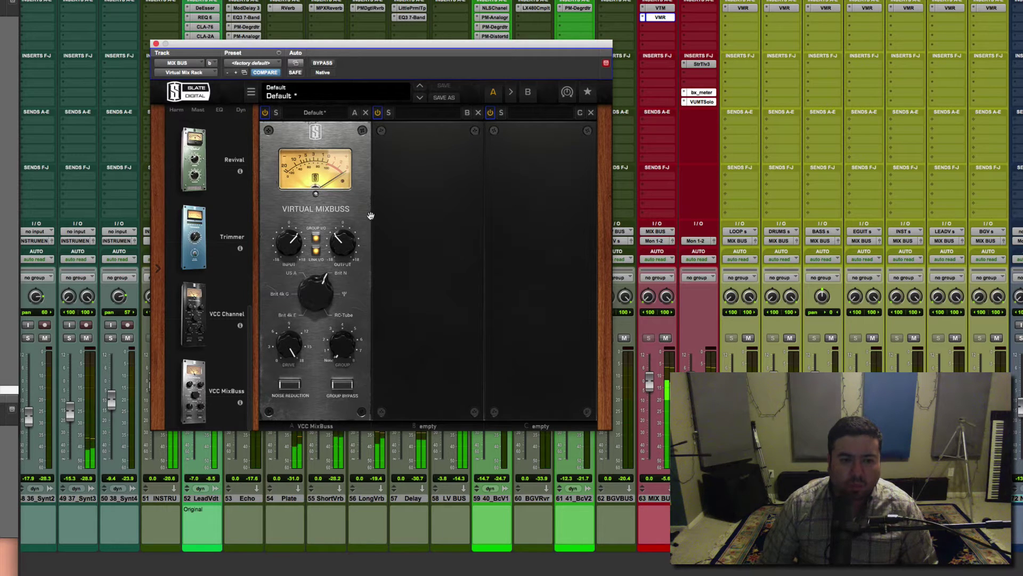
{"action": "key", "text": "space"}
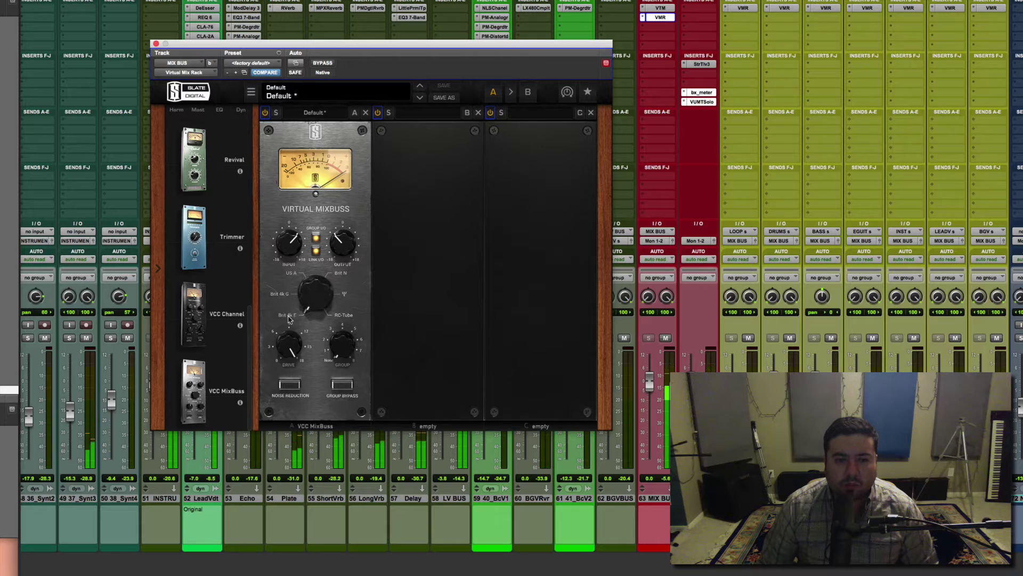
- Set the console to Brit N and settle the linked input at +6.50dB after trying +17.6dB
{"action": "left_click", "coordinate": [294, 276]}
{"action": "left_click", "coordinate": [339, 274]}
{"action": "left_click_drag", "start_coordinate": [291, 244], "coordinate": [292, 198]}
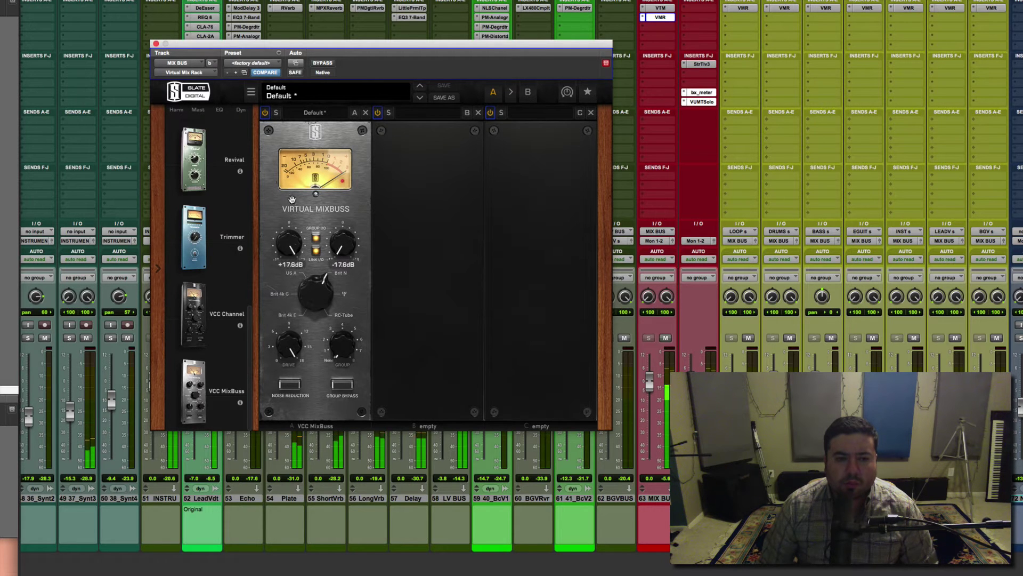
{"action": "left_click_drag", "start_coordinate": [292, 247], "coordinate": [284, 275]}
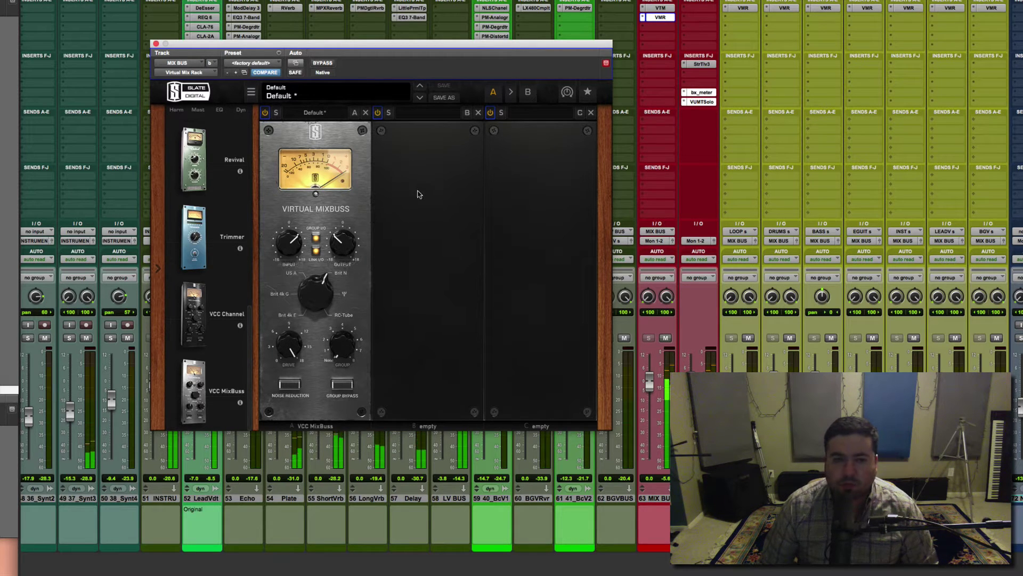
{"action": "key", "text": "space"}
{"action": "left_click_drag", "start_coordinate": [431, 42], "coordinate": [463, 56]}
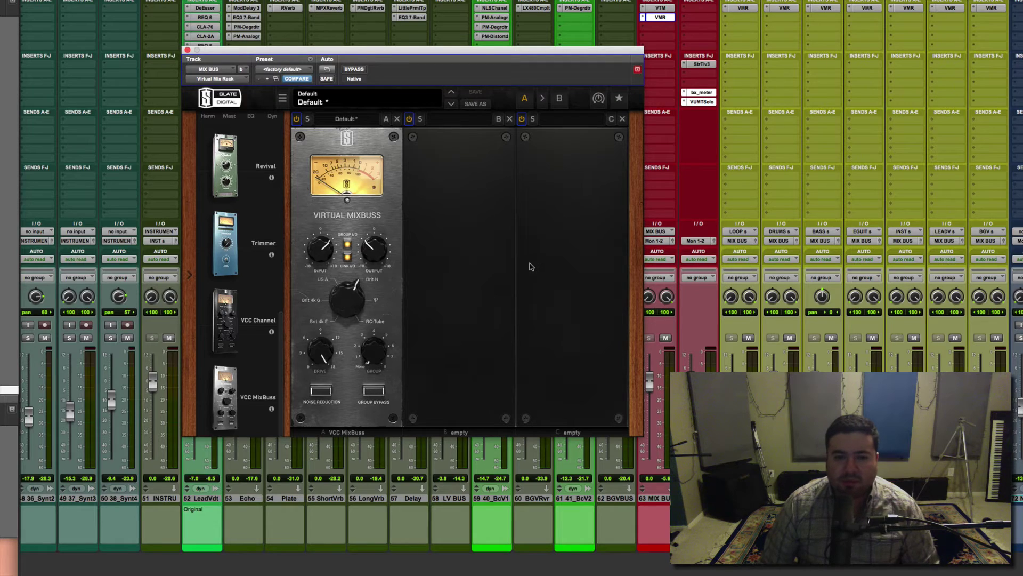
{"action": "scroll", "coordinate": [530, 266], "scroll_direction": "down", "scroll_amount": 5}
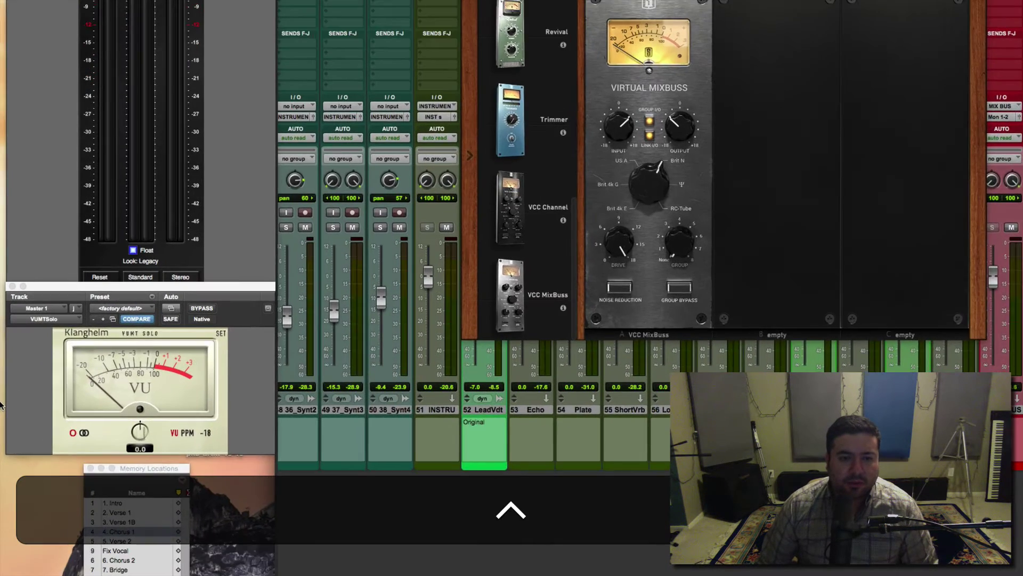
{"action": "key", "text": "space"}
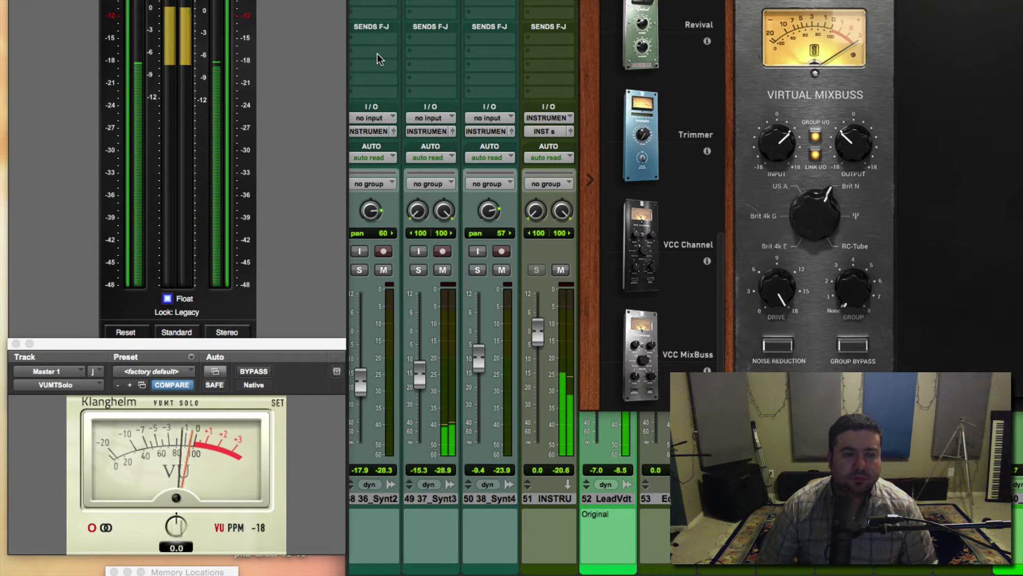
{"action": "key", "text": "ctrl"}
{"action": "scroll", "coordinate": [122, 33], "scroll_direction": "up", "scroll_amount": 5}
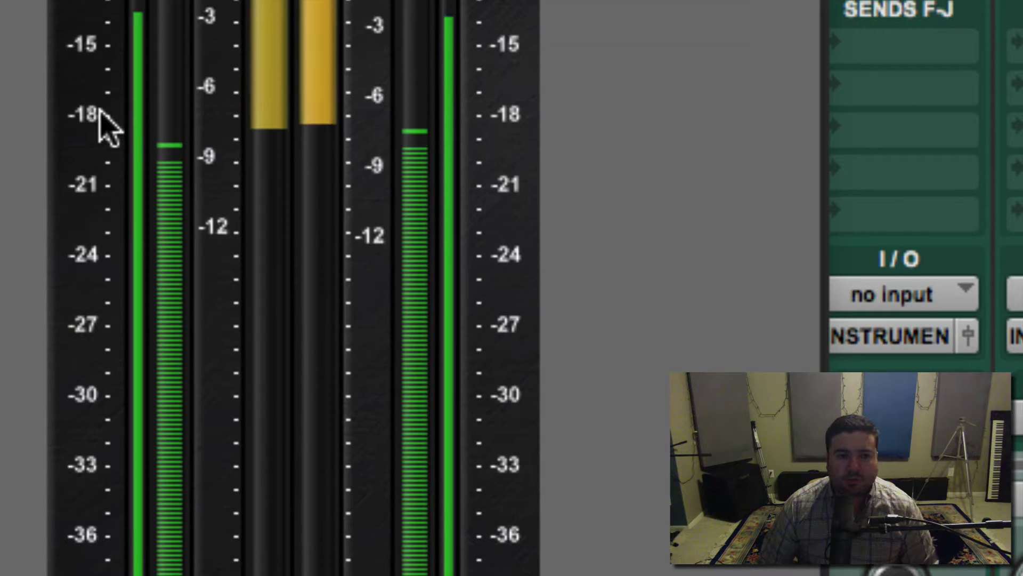
{"action": "key", "text": "ctrl"}
{"action": "scroll", "coordinate": [99, 110], "scroll_direction": "down", "scroll_amount": 5}
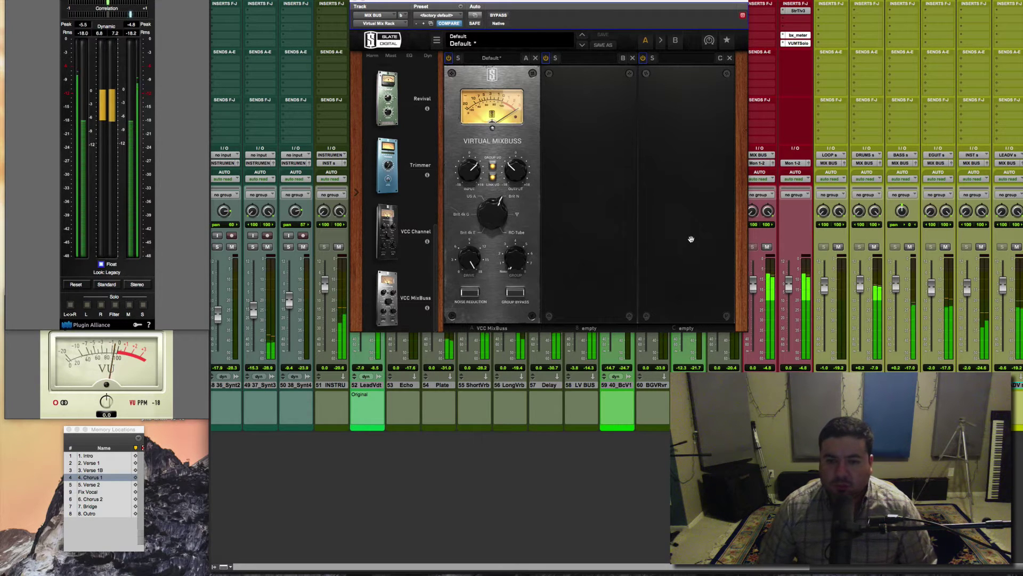
{"action": "key", "text": "space"}
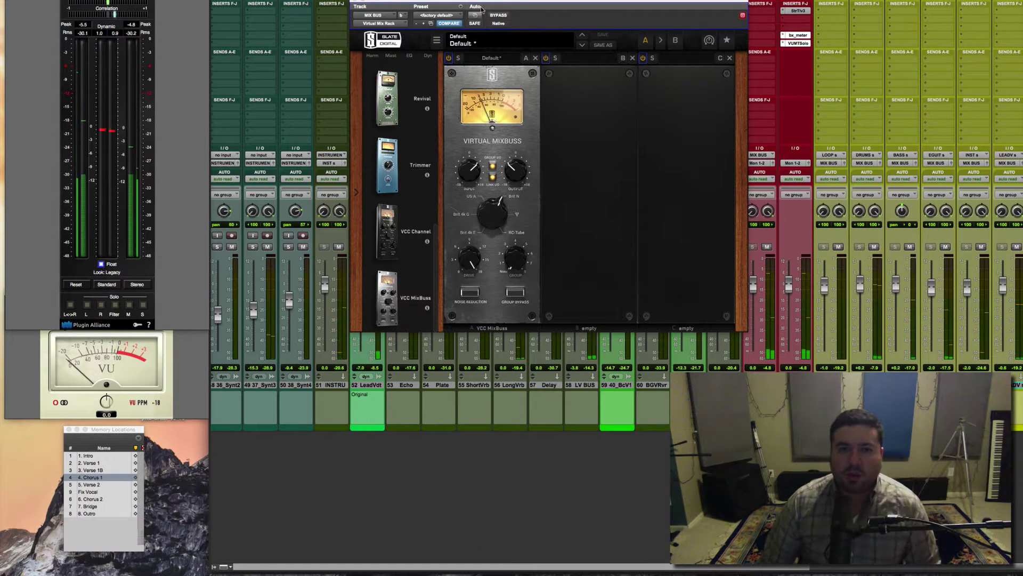
{"action": "key", "text": "ctrl"}
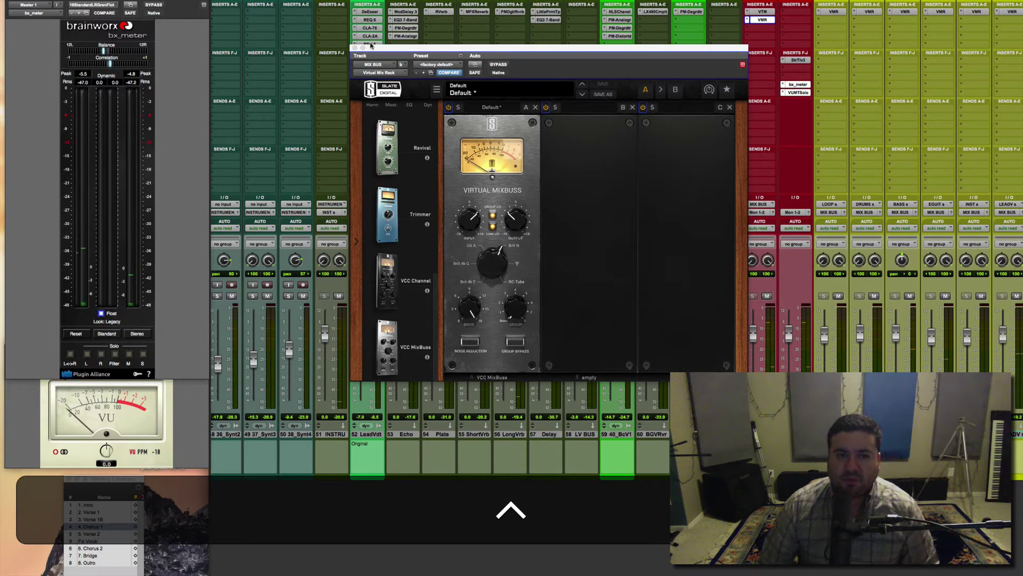
- Reorder the mix bus inserts so the VMR comes before the VTM
{"action": "left_click", "coordinate": [355, 47]}
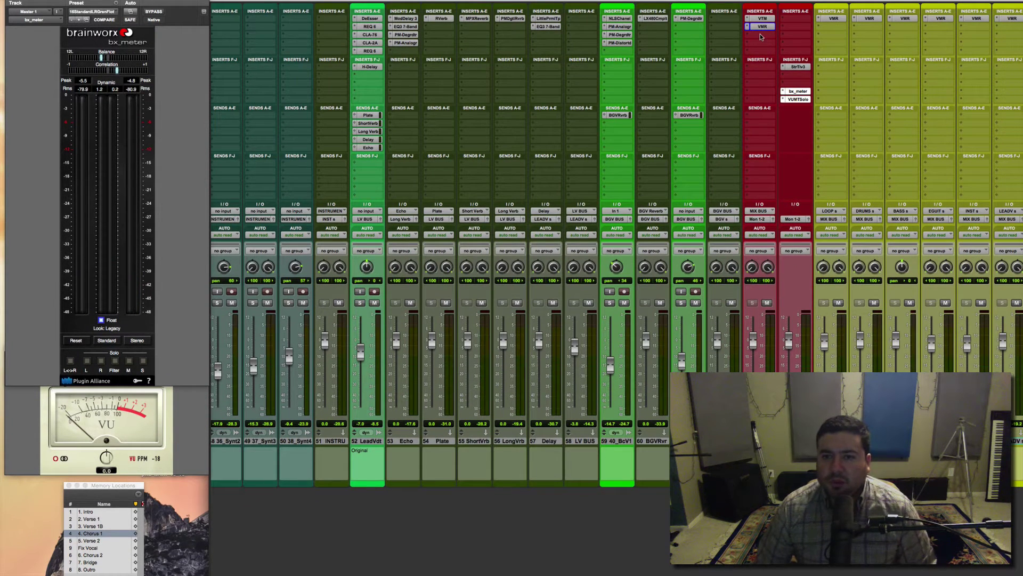
{"action": "left_click", "coordinate": [762, 34]}
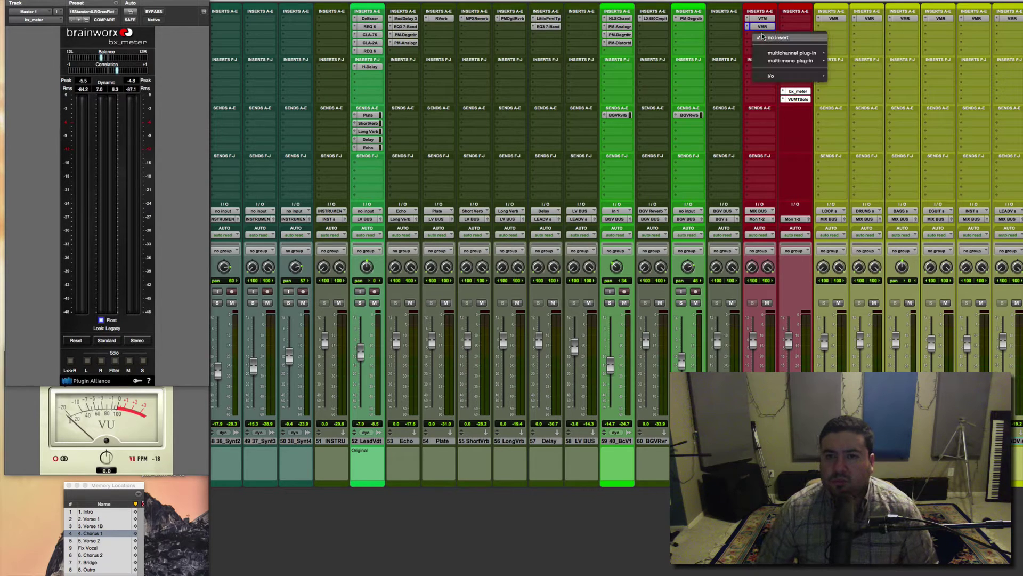
{"action": "left_click", "coordinate": [764, 28]}
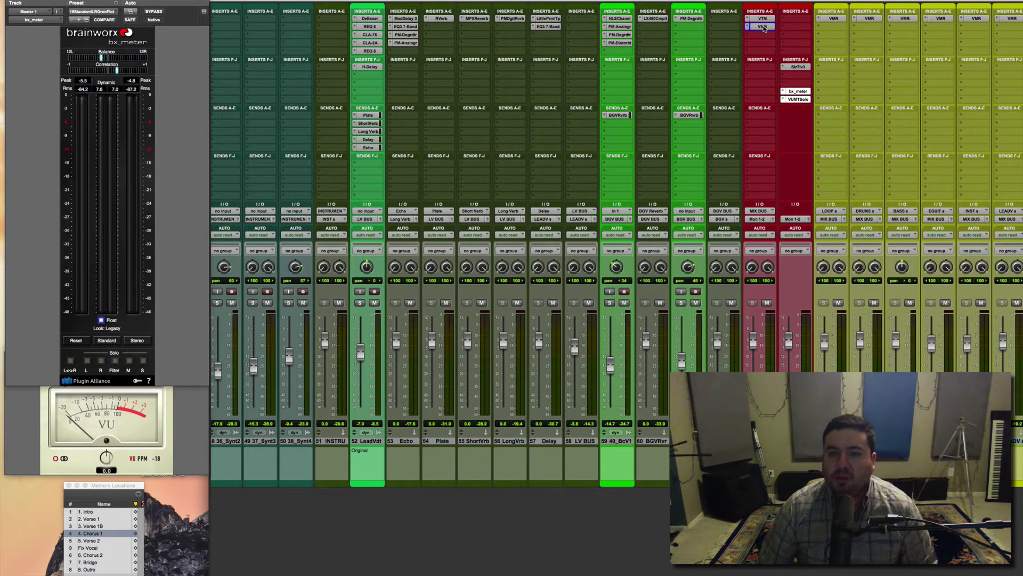
{"action": "left_click_drag", "start_coordinate": [766, 55], "coordinate": [766, 54]}
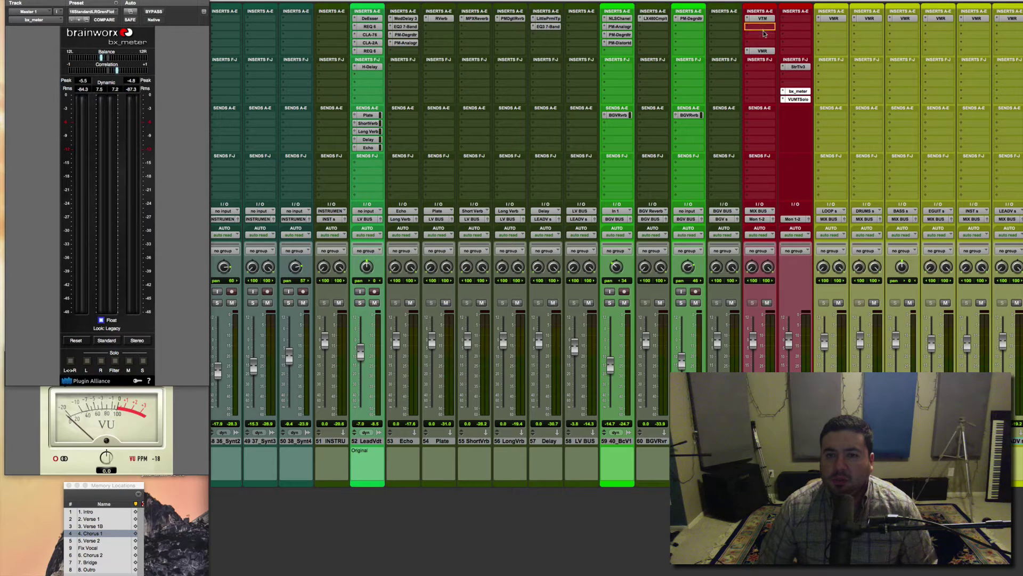
{"action": "left_click_drag", "start_coordinate": [764, 37], "coordinate": [764, 35]}
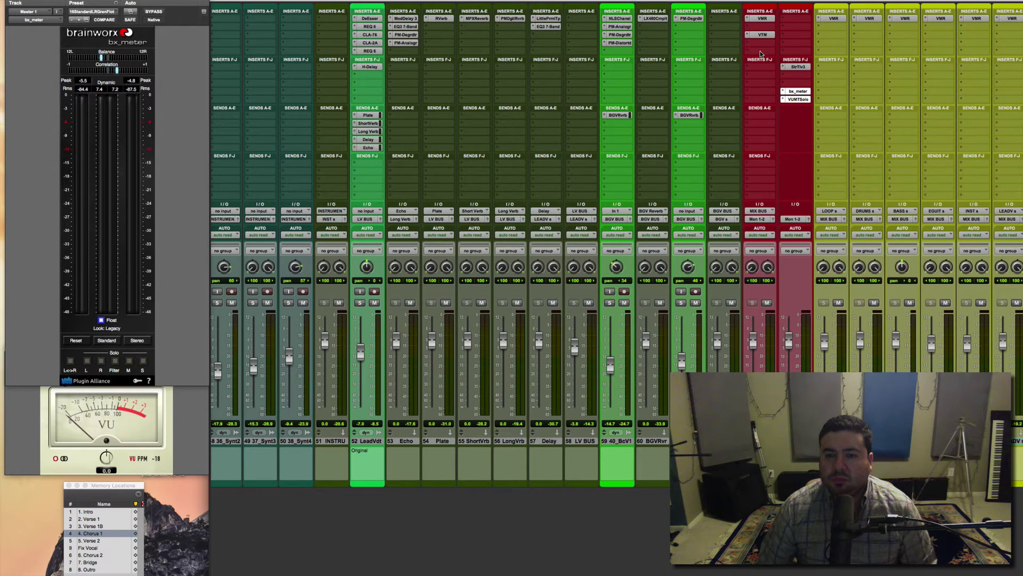
{"action": "left_click_drag", "start_coordinate": [761, 53], "coordinate": [762, 52]}
- During playback, toggle VMR and VTM bypass to compare, ending with both active
{"action": "key", "text": "space"}
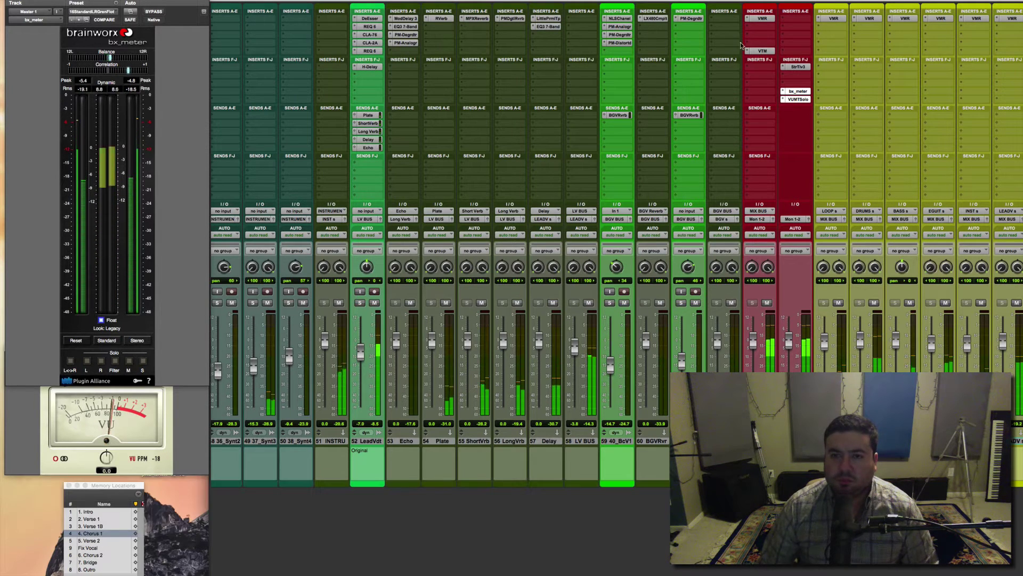
{"action": "left_click", "coordinate": [763, 19], "text": "ctrl+super"}
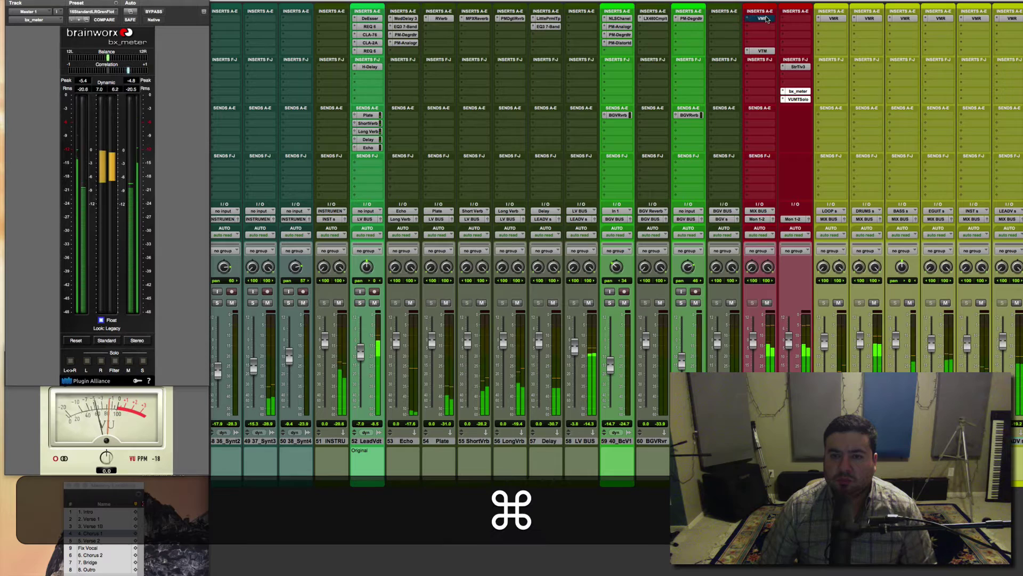
{"action": "left_click", "coordinate": [763, 18], "text": "super"}
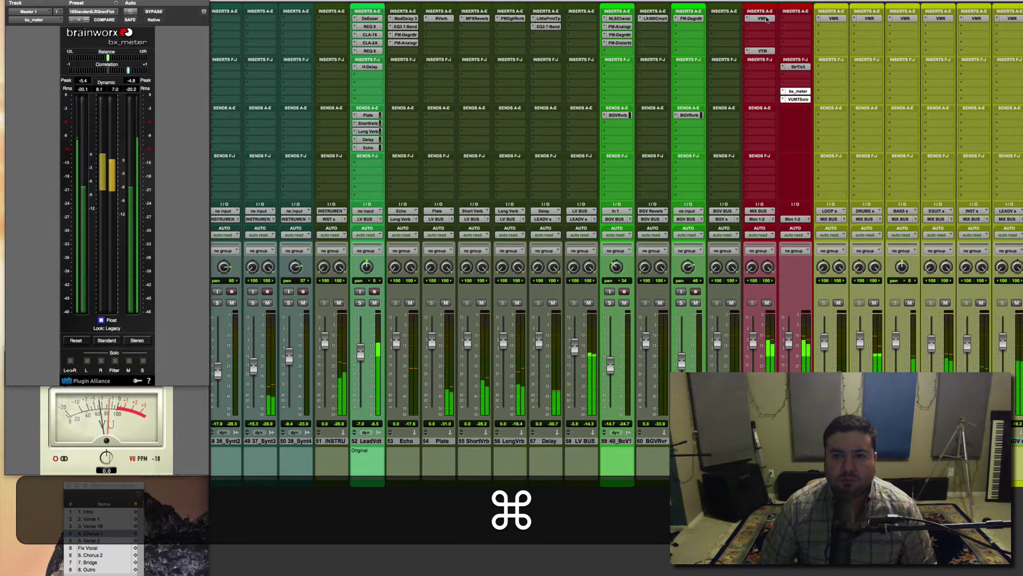
{"action": "left_click", "coordinate": [765, 51], "text": "super"}
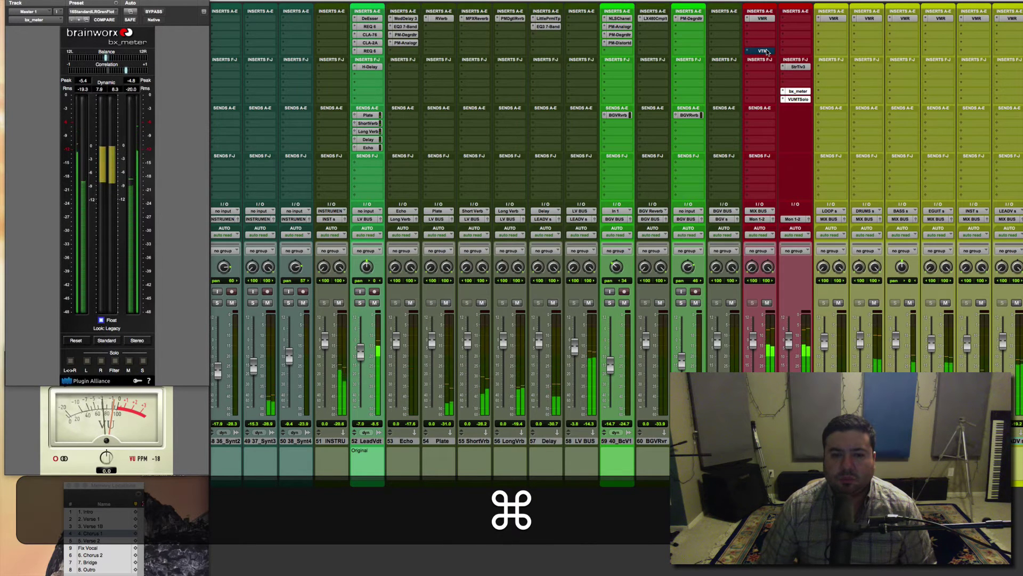
{"action": "left_click", "coordinate": [765, 51], "text": "super"}
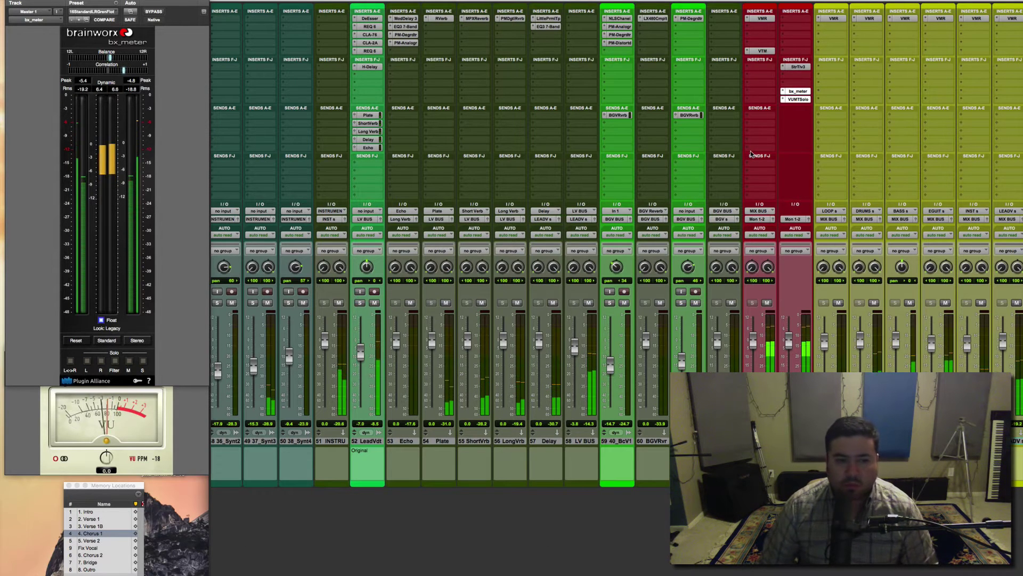
- Restart playback and save the session
{"action": "key", "text": "space"}
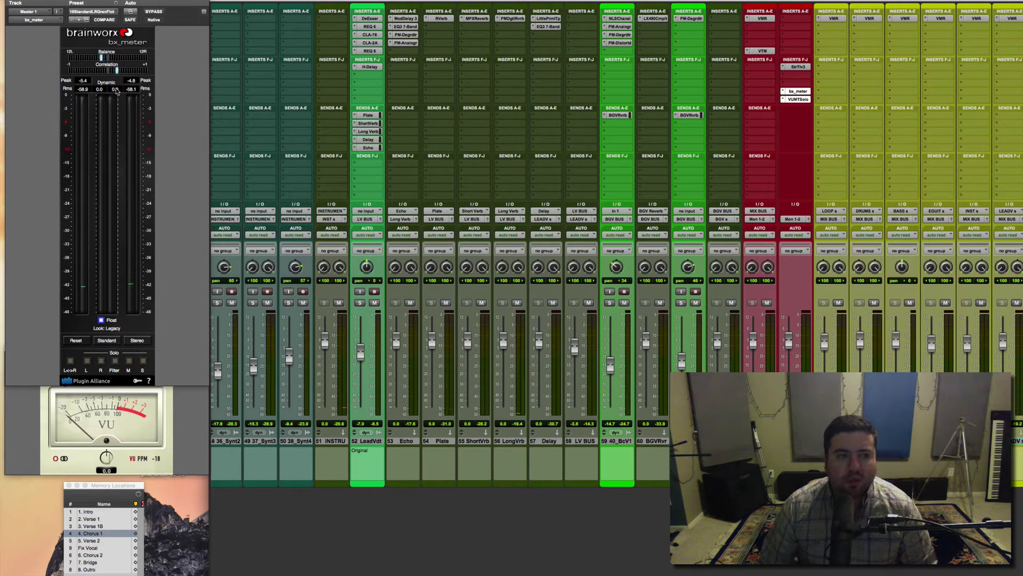
{"action": "scroll", "coordinate": [112, 66], "scroll_direction": "up", "scroll_amount": 5}
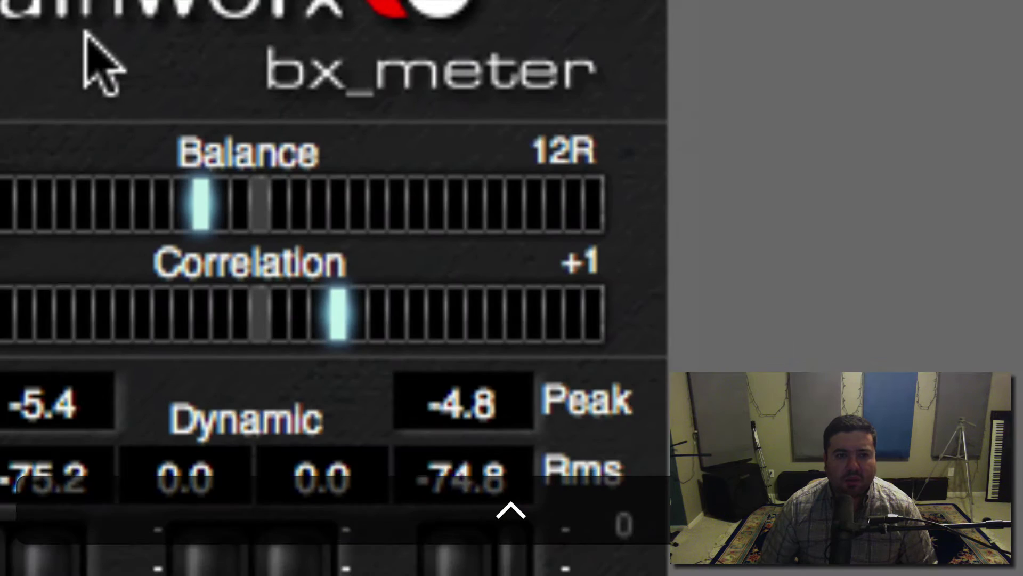
{"action": "key", "text": "space"}
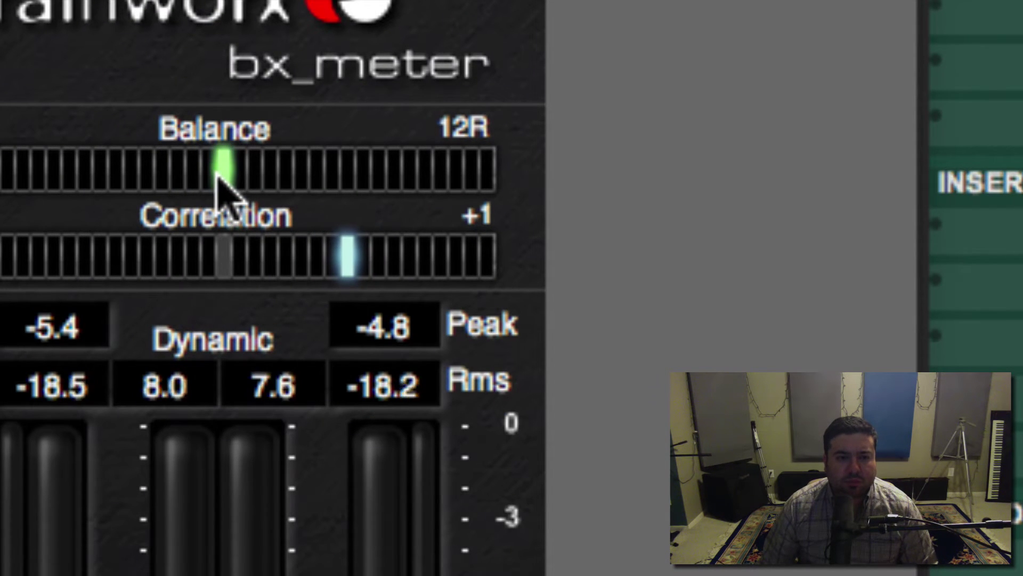
{"action": "key", "text": "ctrl"}
{"action": "scroll", "coordinate": [221, 187], "scroll_direction": "down", "scroll_amount": 5}
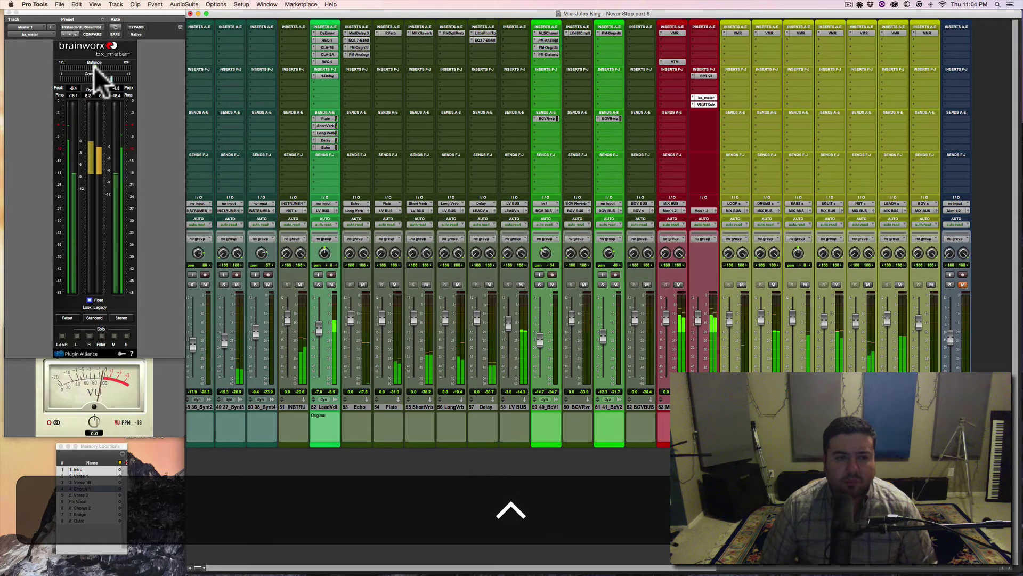
{"action": "key", "text": "super+space"}
{"action": "key", "text": "super+s"}
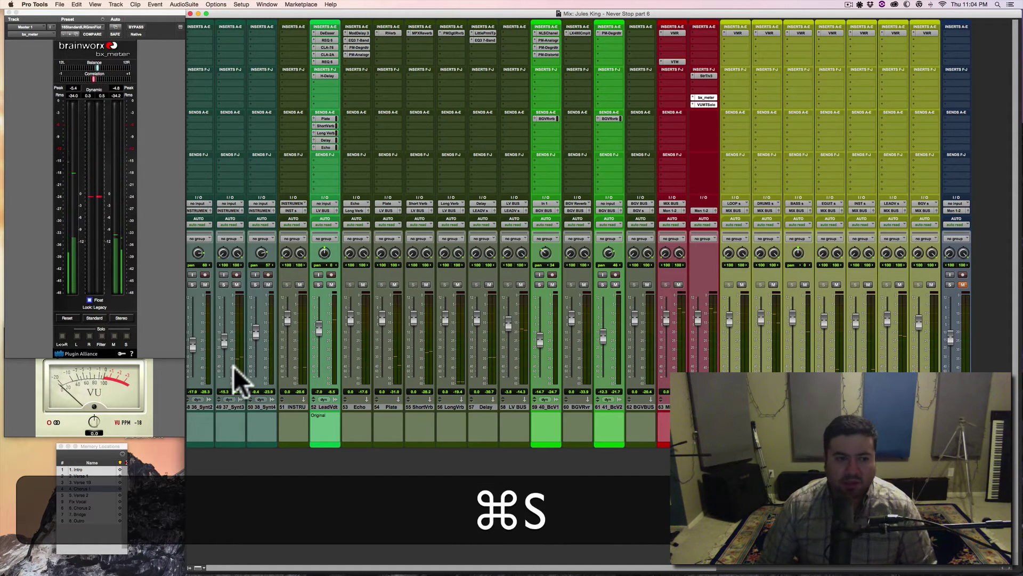
- Toggle bx_meter's Solo M repeatedly to compare mono and stereo, ending with mono on
{"action": "left_click", "coordinate": [114, 336]}
{"action": "key", "text": "space"}
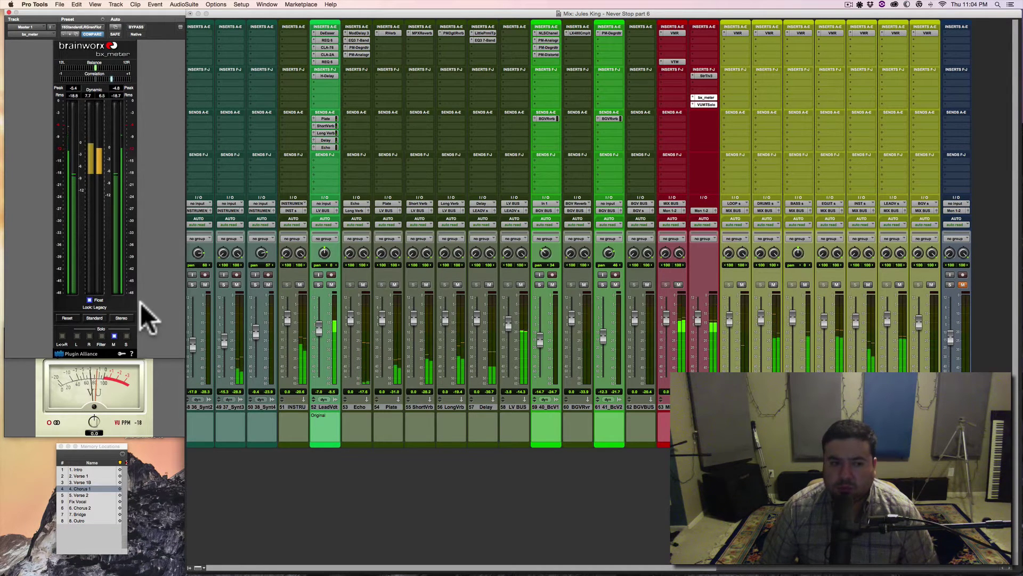
{"action": "left_click", "coordinate": [113, 335]}
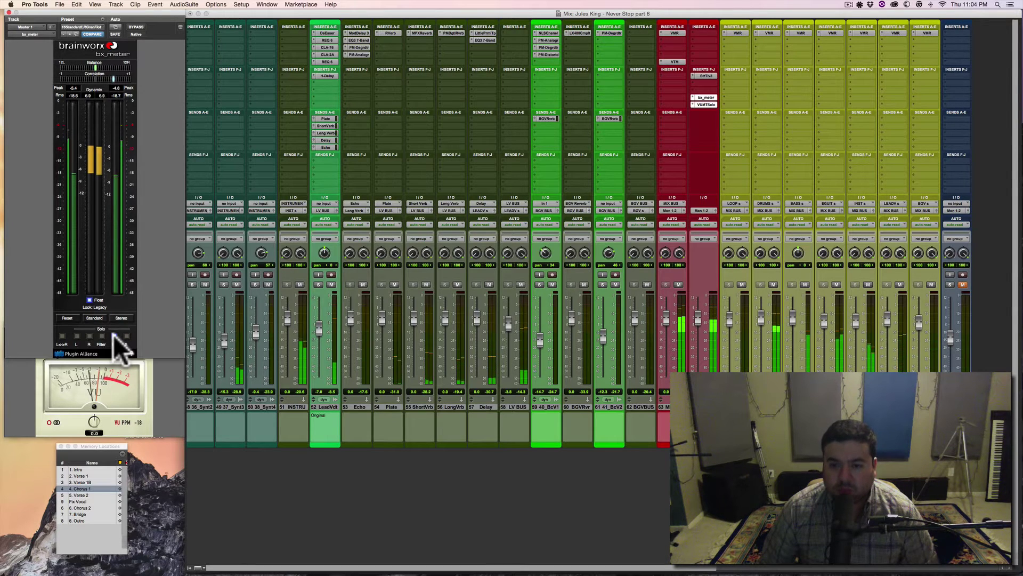
{"action": "left_click", "coordinate": [113, 335]}
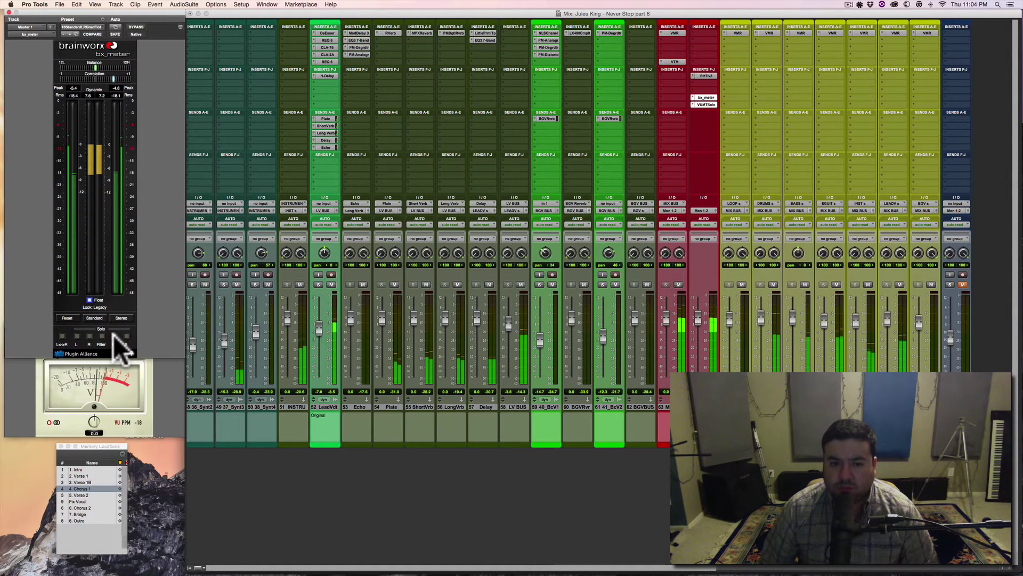
{"action": "left_click", "coordinate": [113, 335]}
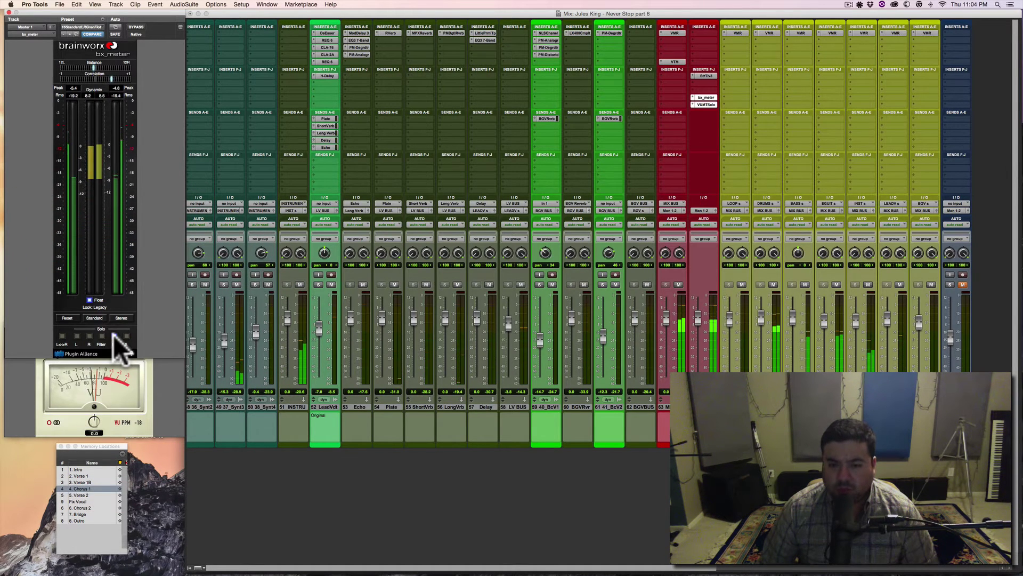
{"action": "left_click", "coordinate": [113, 335]}
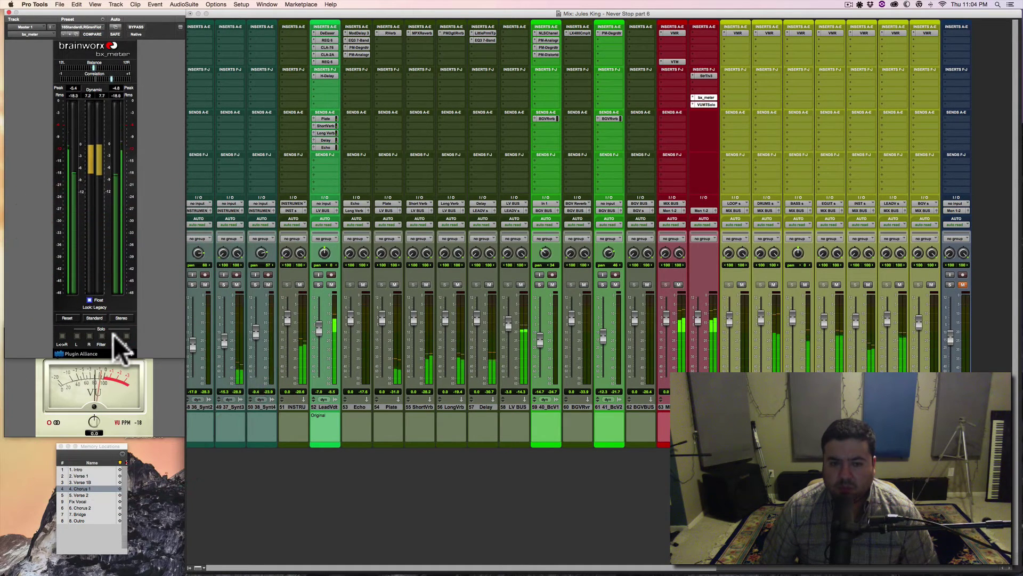
{"action": "left_click", "coordinate": [113, 335]}
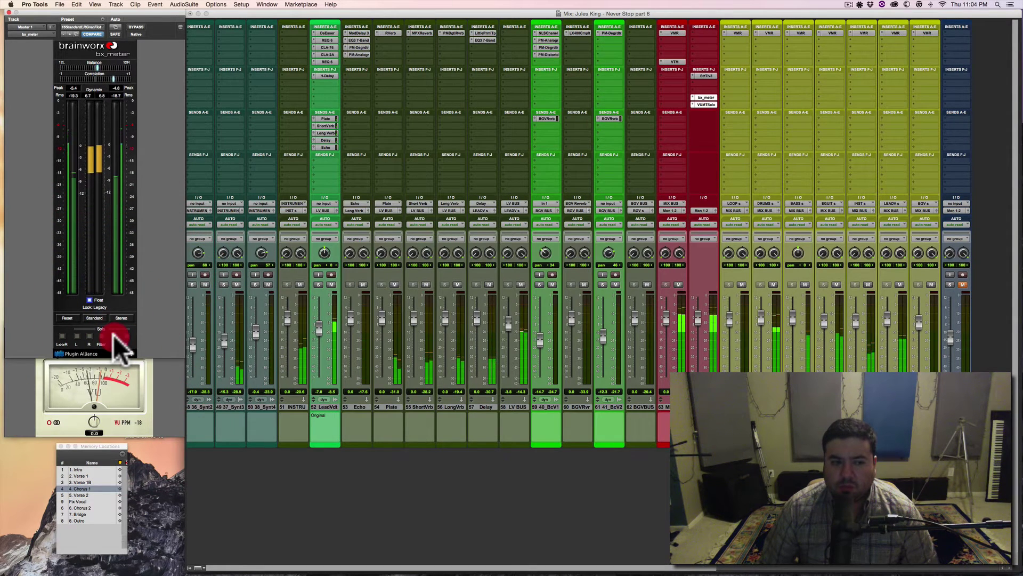
{"action": "left_click", "coordinate": [113, 335]}
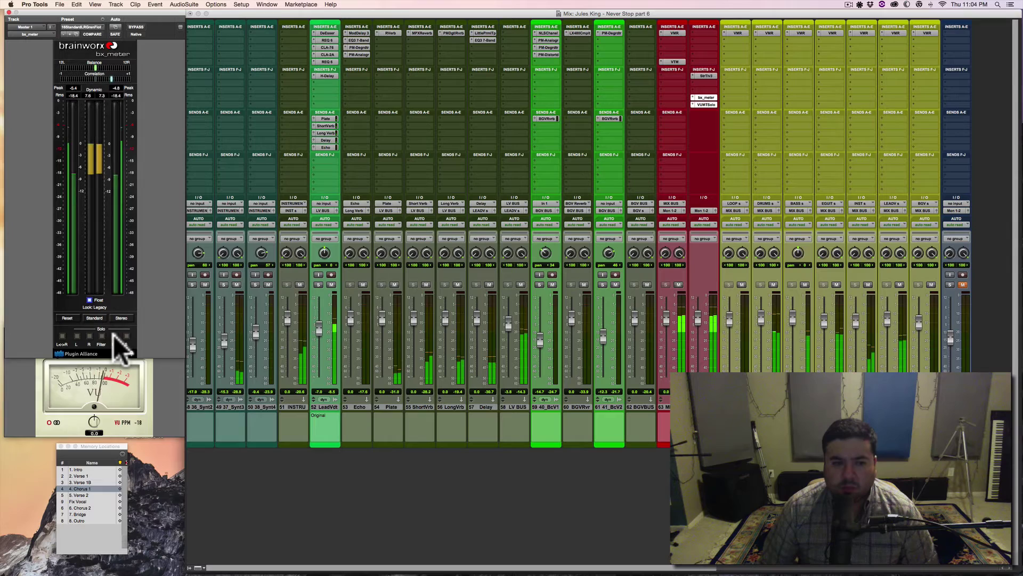
{"action": "left_click", "coordinate": [113, 334]}
{"action": "key", "text": "space"}
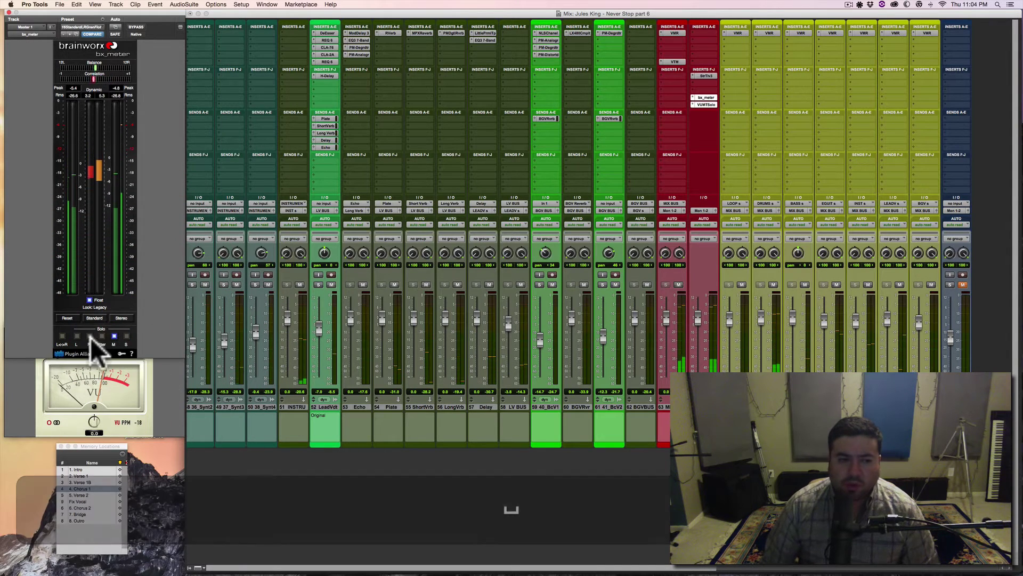
{"action": "left_click", "coordinate": [113, 337]}
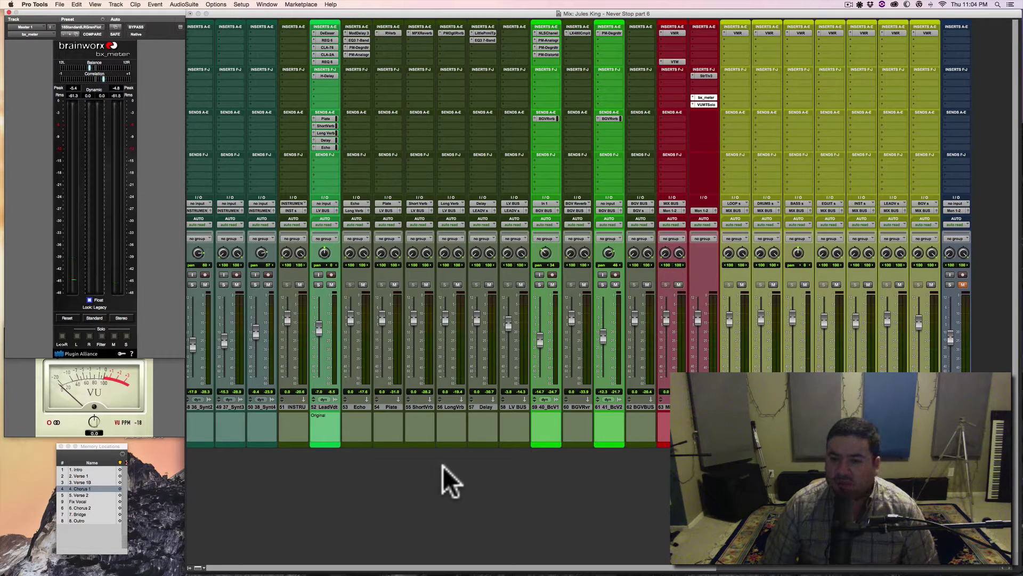
- Save the session and insert the SSLComp compressor on the mix bus
{"action": "key", "text": "super+s"}
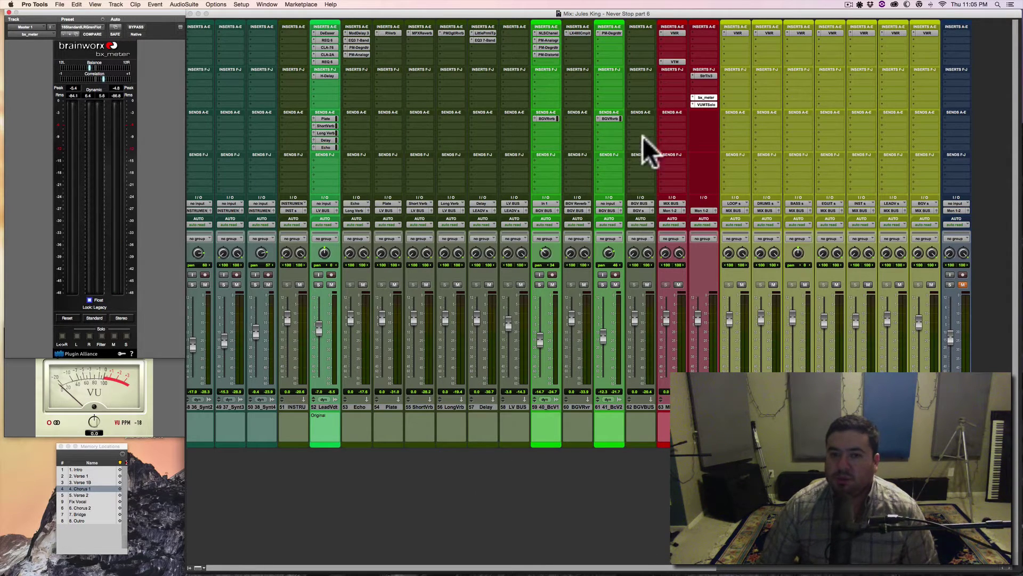
{"action": "left_click", "coordinate": [670, 40]}
{"action": "mouse_move", "coordinate": [689, 55]}
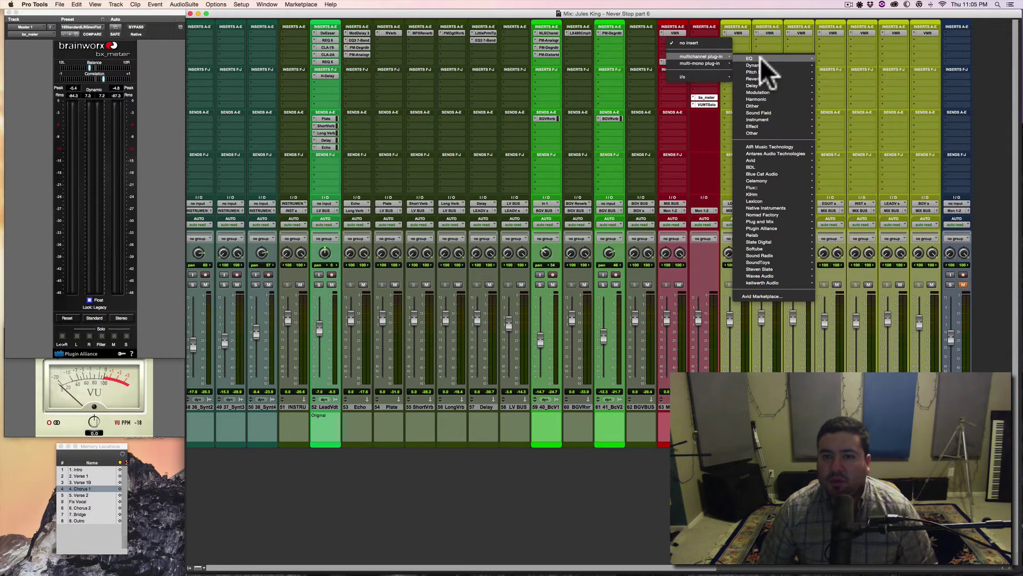
{"action": "mouse_move", "coordinate": [760, 65]}
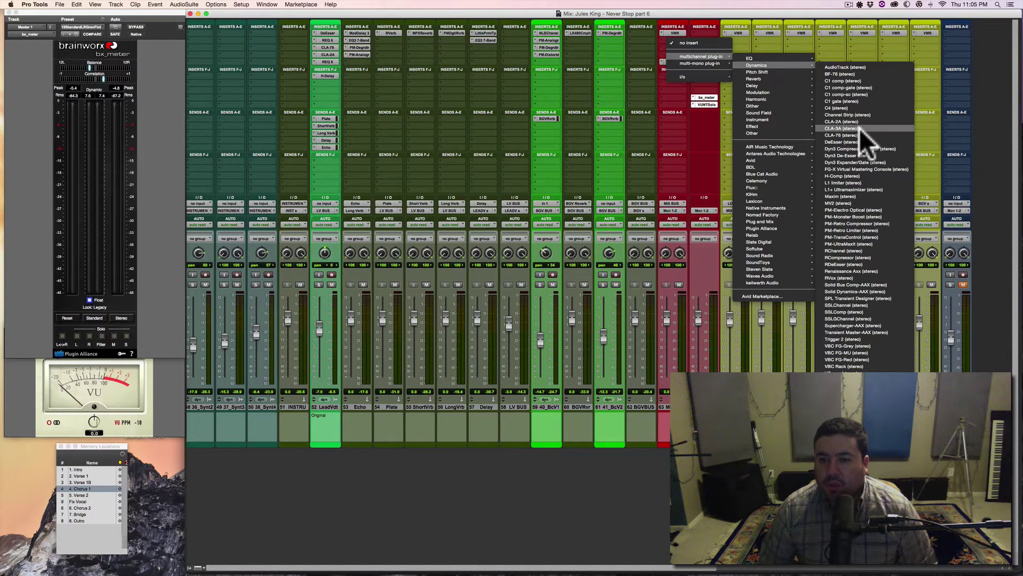
{"action": "left_click", "coordinate": [854, 310]}
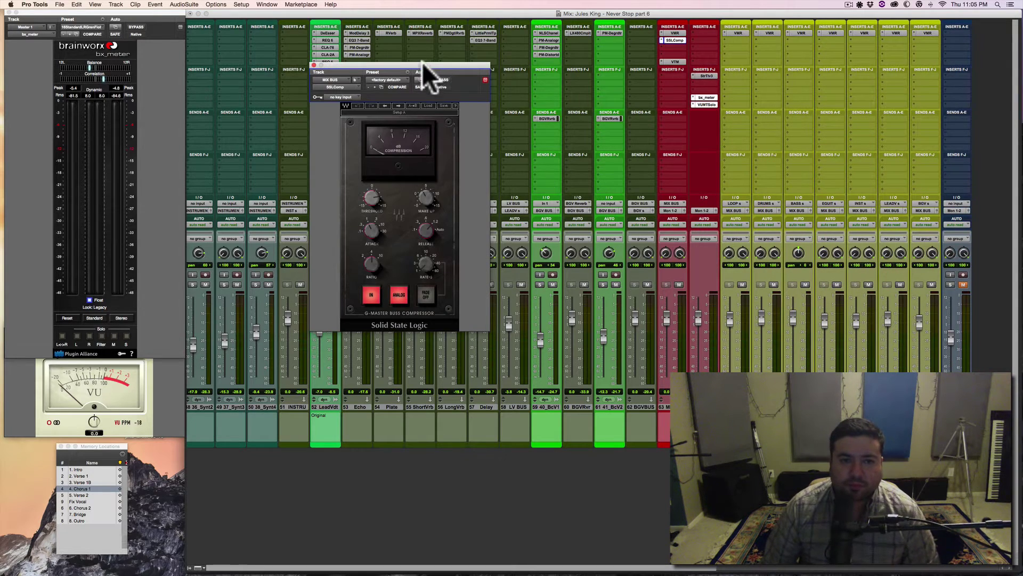
{"action": "left_click_drag", "start_coordinate": [422, 62], "coordinate": [540, 92]}
- A/B the compressor during playback, trying about +2.7 make-up gain before resetting to 0.0
{"action": "key", "text": "space"}
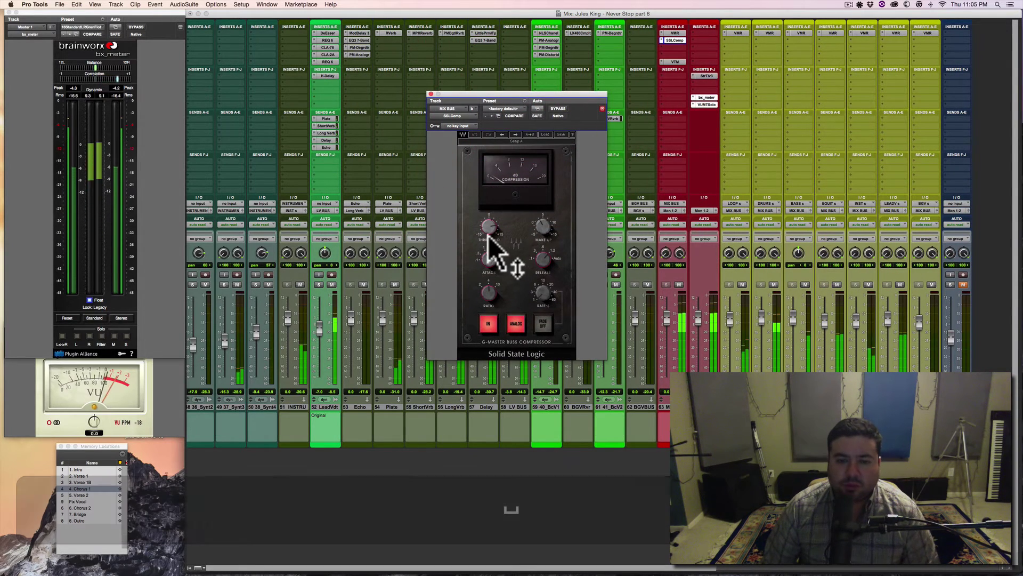
{"action": "left_click", "coordinate": [555, 107]}
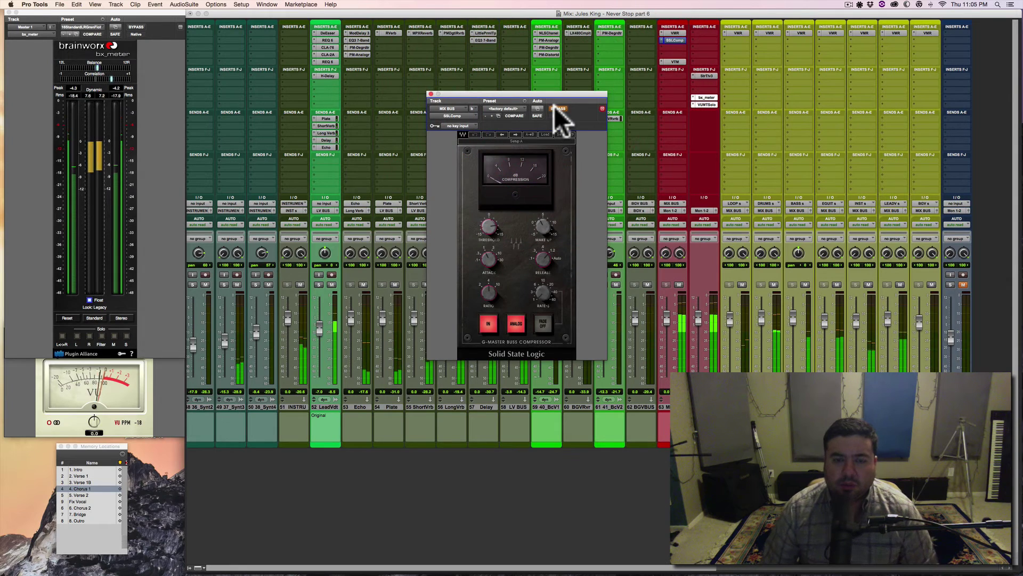
{"action": "left_click", "coordinate": [556, 109]}
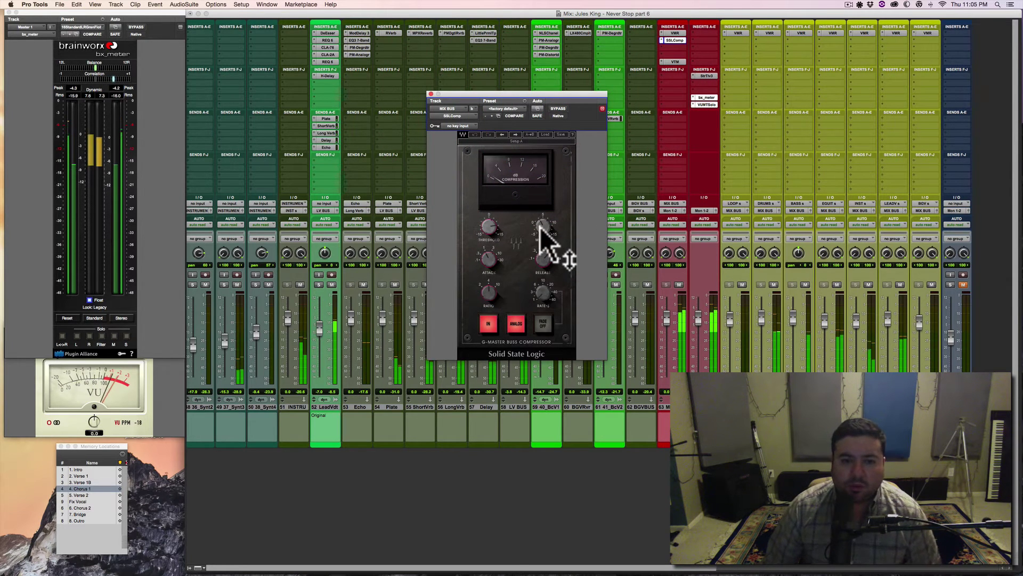
{"action": "left_click_drag", "start_coordinate": [541, 226], "coordinate": [541, 224]}
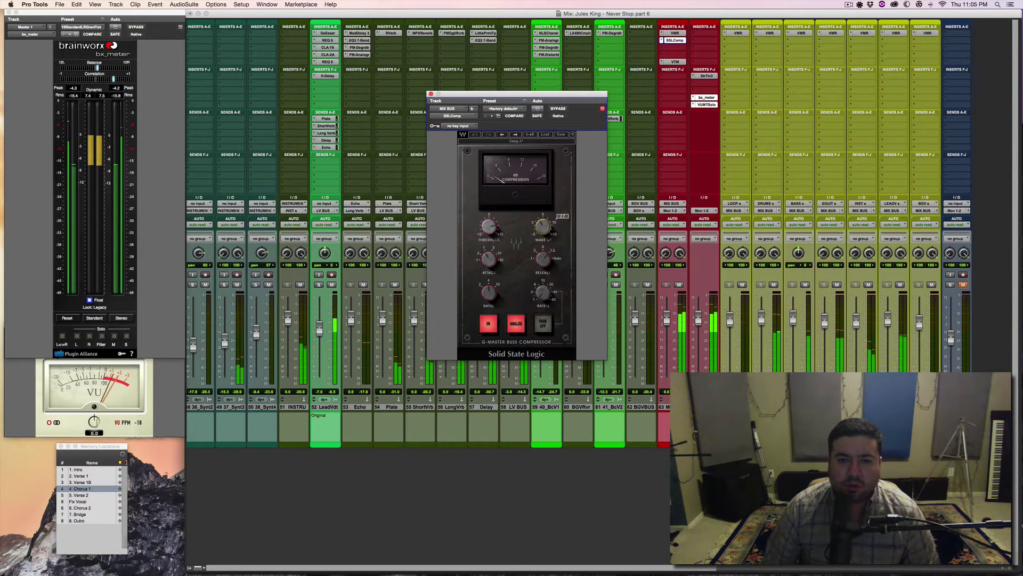
{"action": "left_click", "coordinate": [558, 107]}
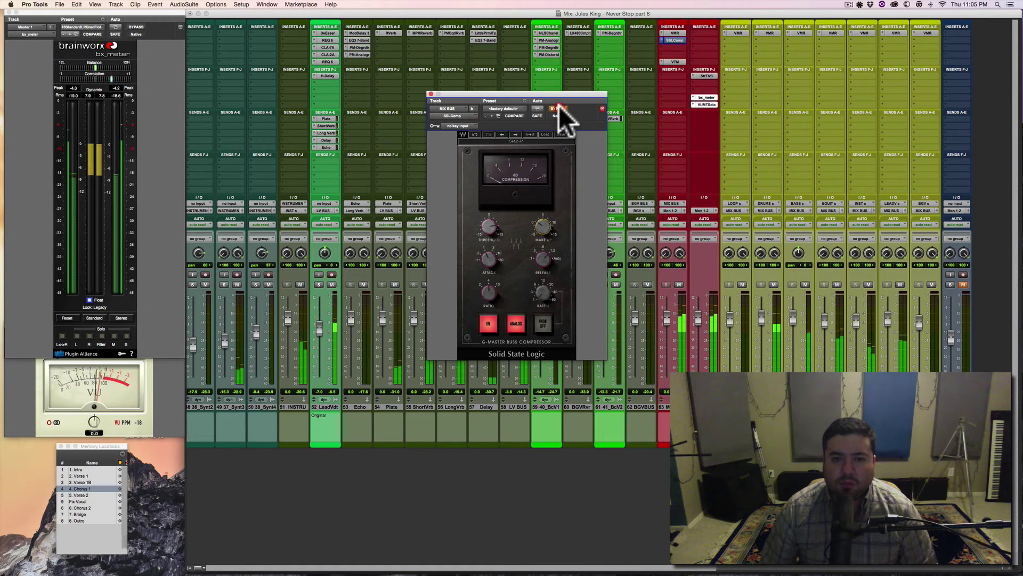
{"action": "left_click", "coordinate": [557, 107]}
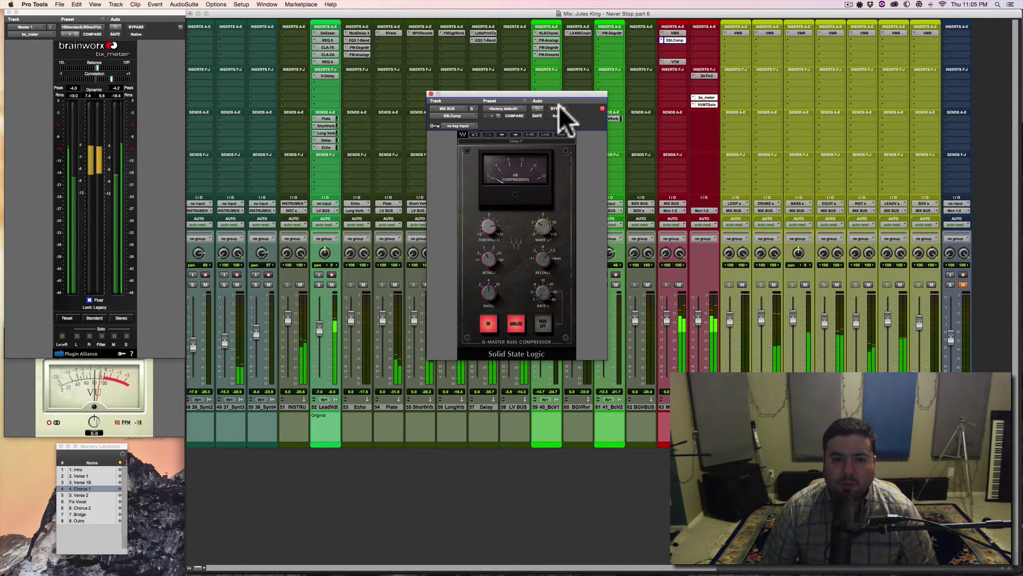
{"action": "left_click", "coordinate": [543, 227], "text": "alt"}
{"action": "left_click", "coordinate": [540, 223]}
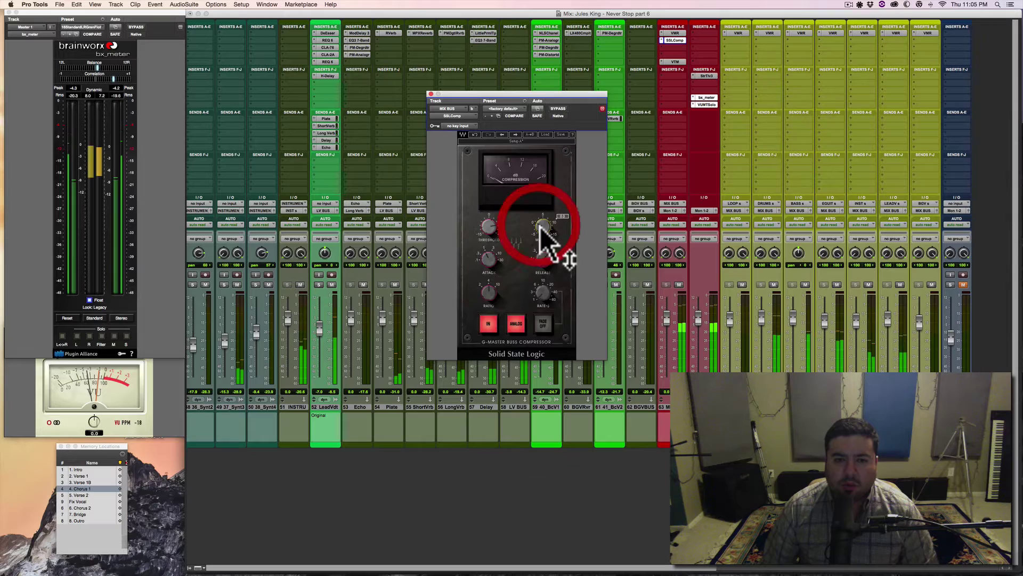
- Enter a make-up gain of 1.0 and check the attack and release settings
{"action": "left_click", "coordinate": [556, 108]}
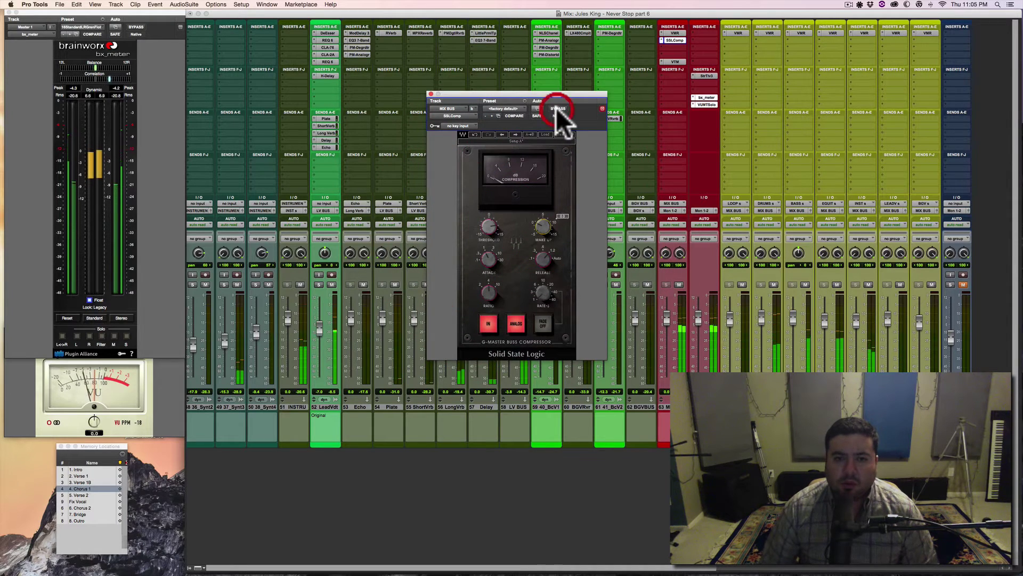
{"action": "left_click", "coordinate": [542, 222]}
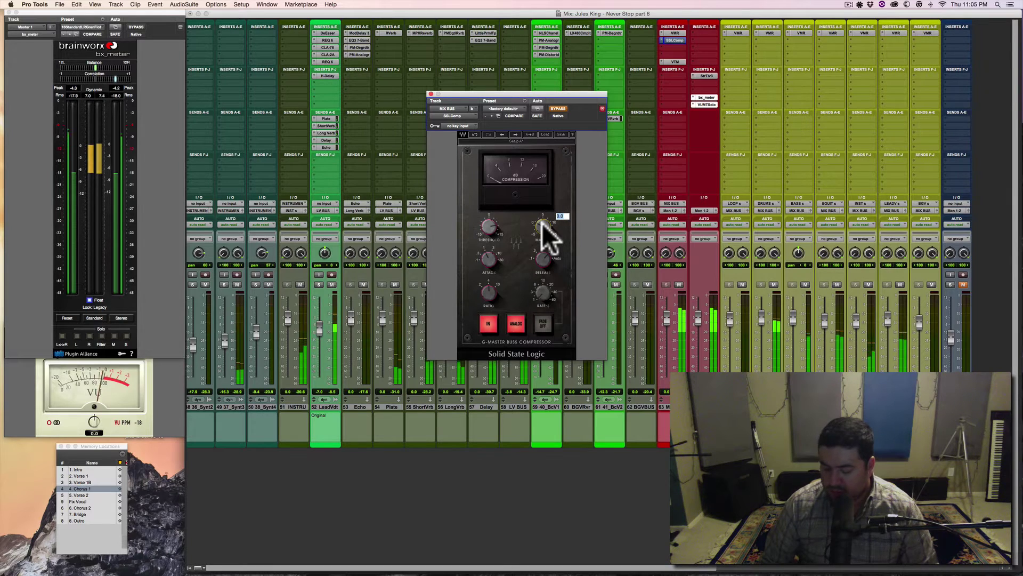
{"action": "type", "text": "1"}
{"action": "key", "text": "Return"}
{"action": "left_click", "coordinate": [486, 262]}
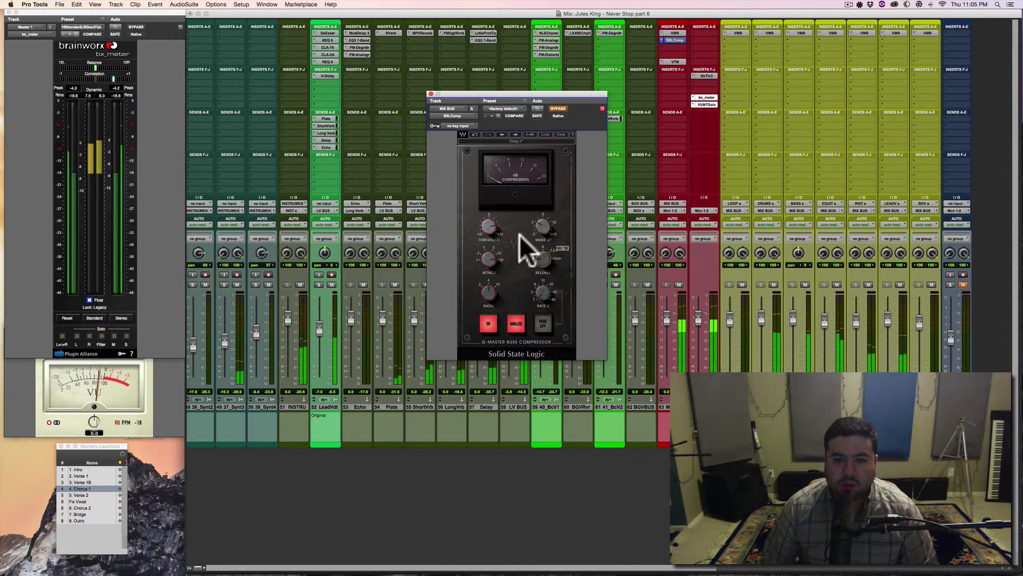
{"action": "left_click", "coordinate": [542, 262]}
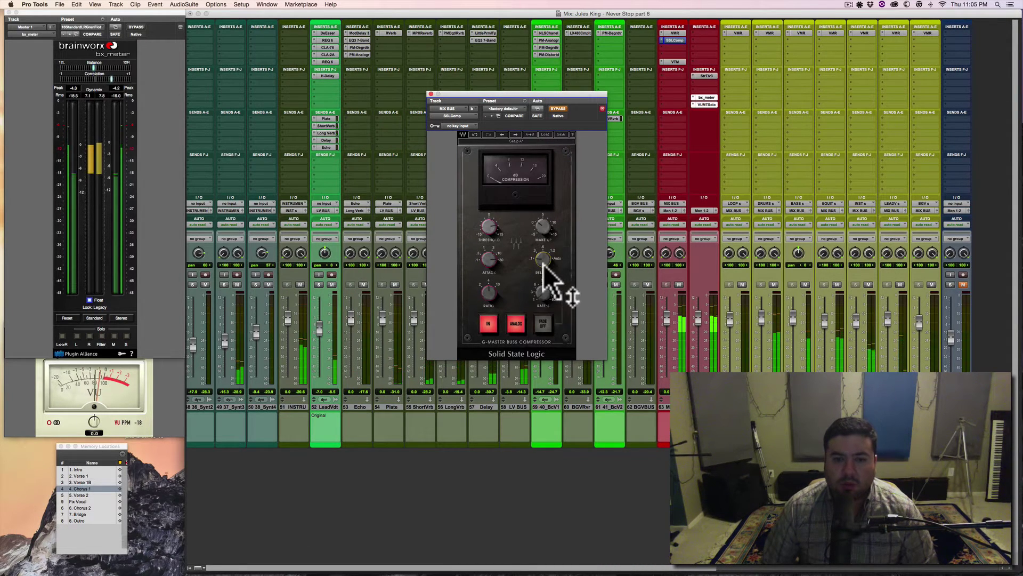
{"action": "left_click", "coordinate": [557, 108]}
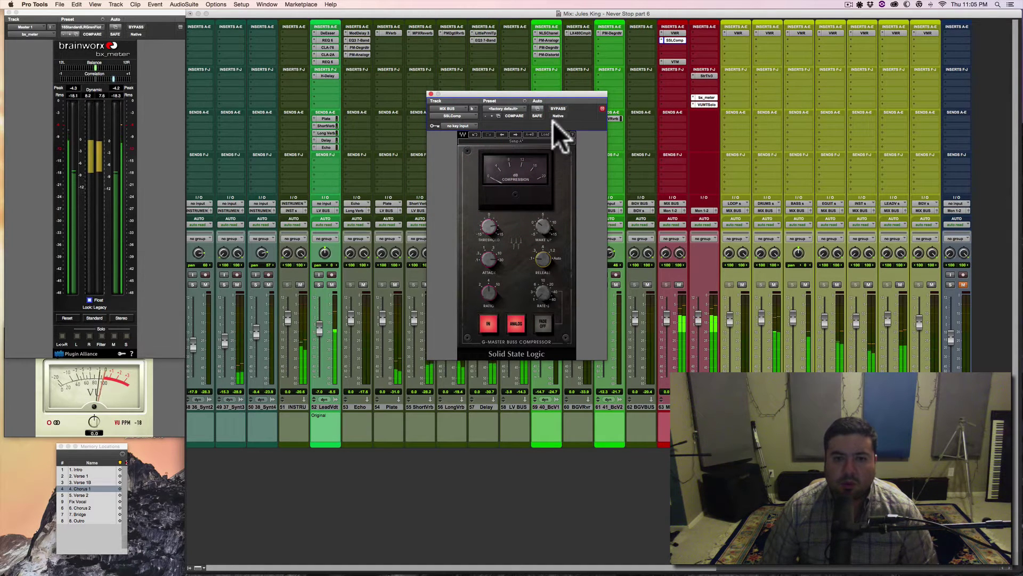
{"action": "key", "text": "space"}
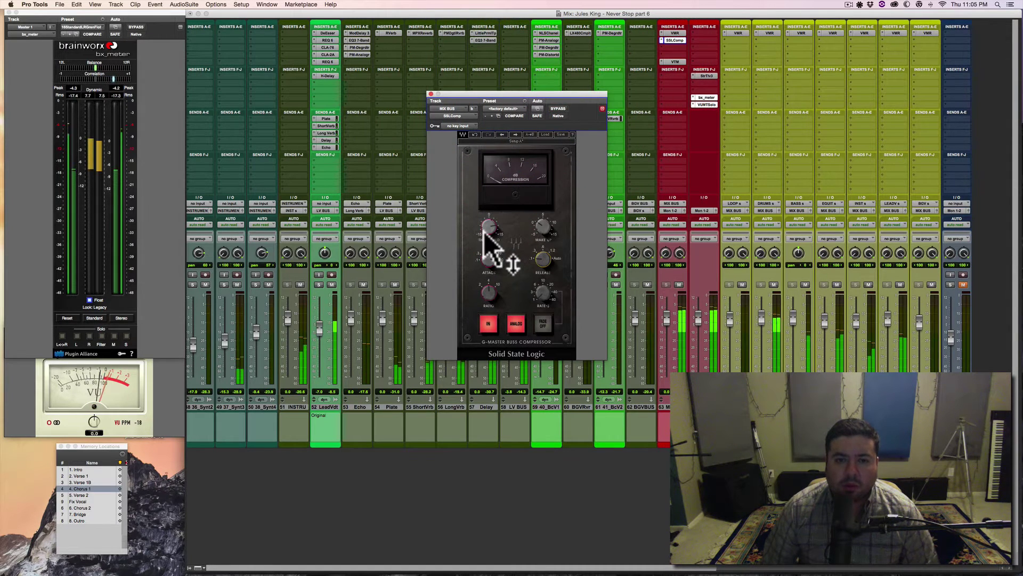
- Lower the threshold to about 3.2 and raise make-up gain to 2.0, comparing against bypass
{"action": "mouse_move", "coordinate": [483, 230]}
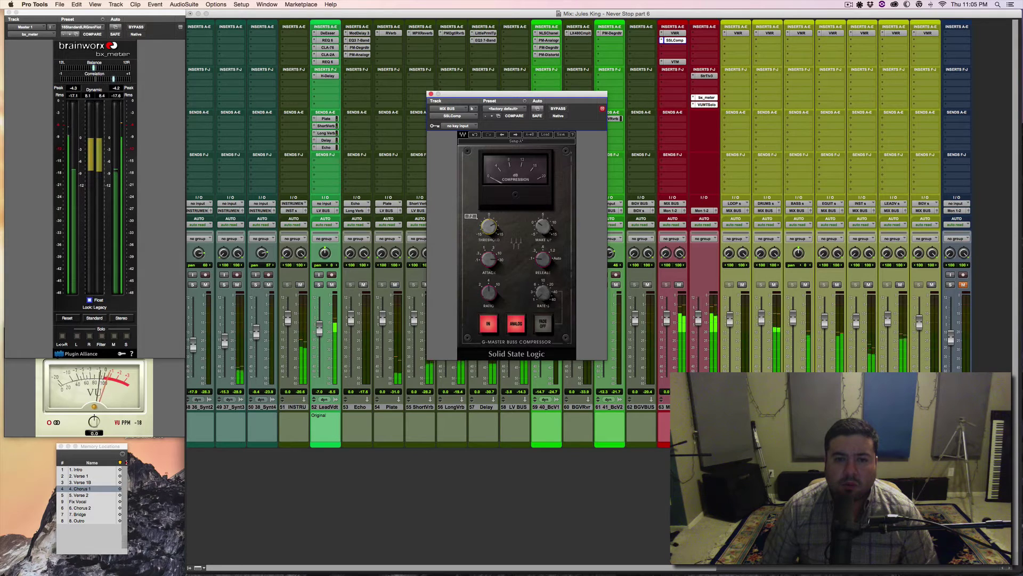
{"action": "left_click_drag", "start_coordinate": [485, 228], "coordinate": [486, 233]}
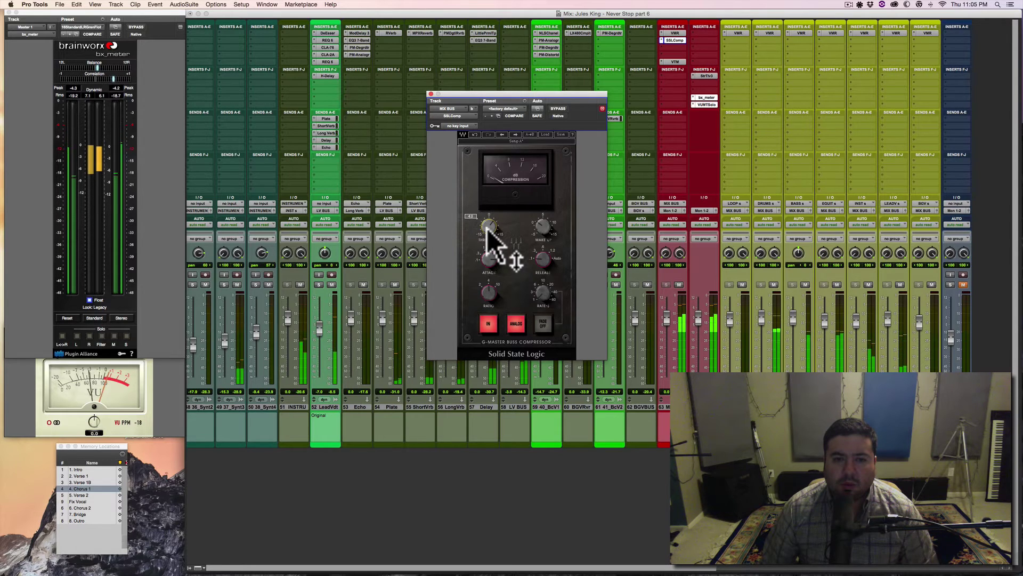
{"action": "left_click_drag", "start_coordinate": [488, 230], "coordinate": [490, 230]}
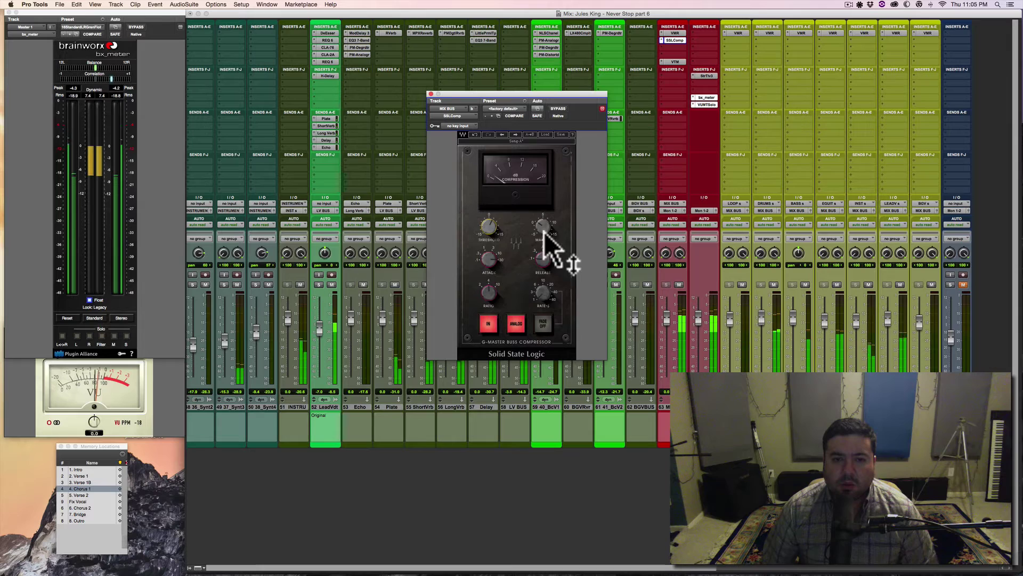
{"action": "left_click", "coordinate": [555, 107]}
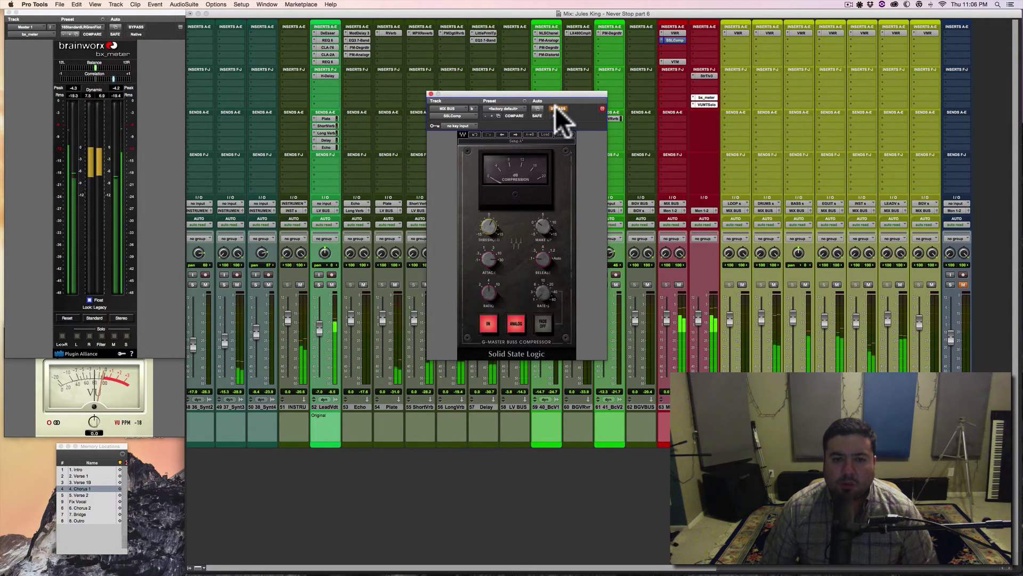
{"action": "left_click", "coordinate": [555, 108]}
{"action": "key", "text": "space"}
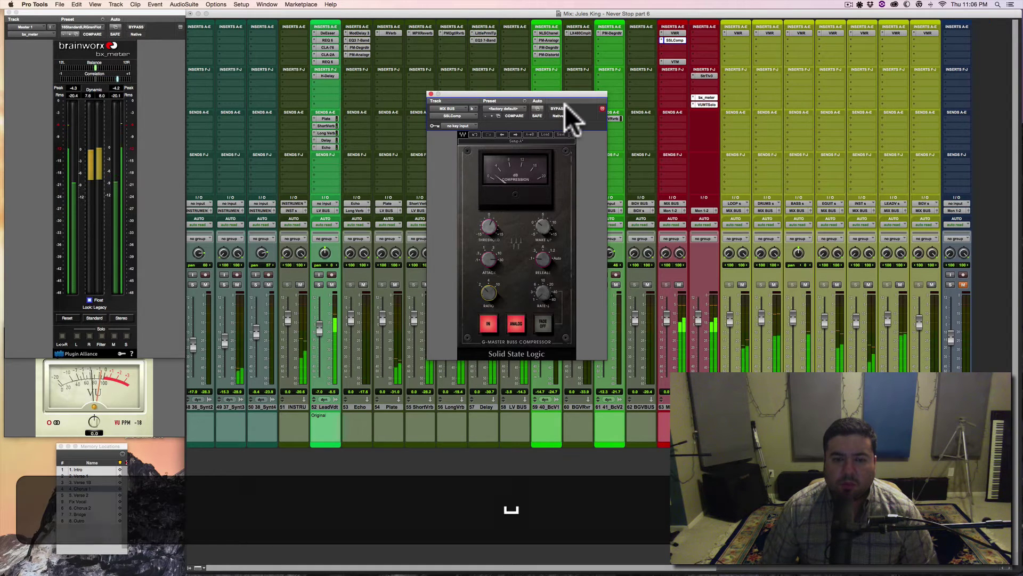
{"action": "left_click_drag", "start_coordinate": [490, 226], "coordinate": [490, 222]}
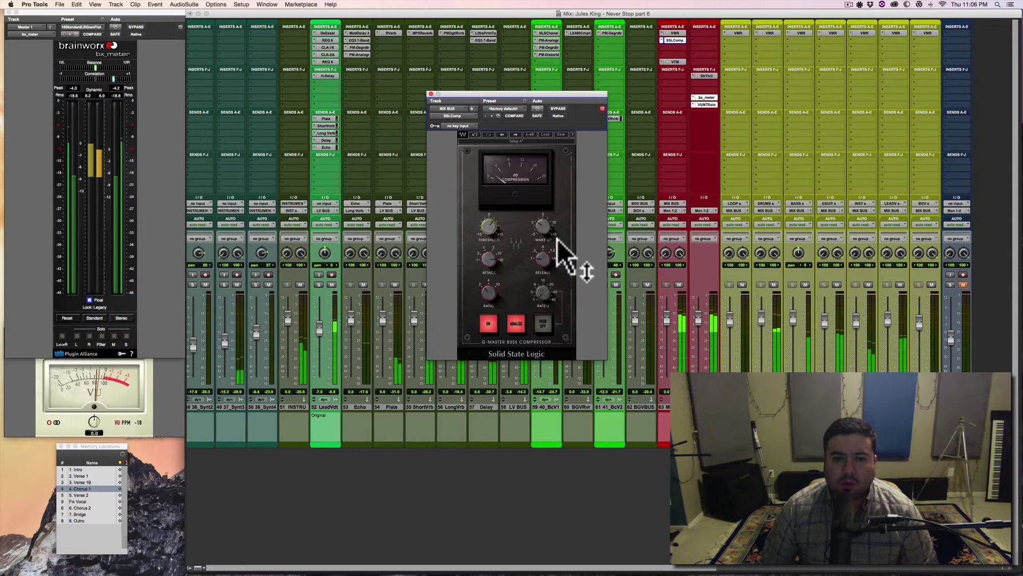
{"action": "mouse_move", "coordinate": [553, 237]}
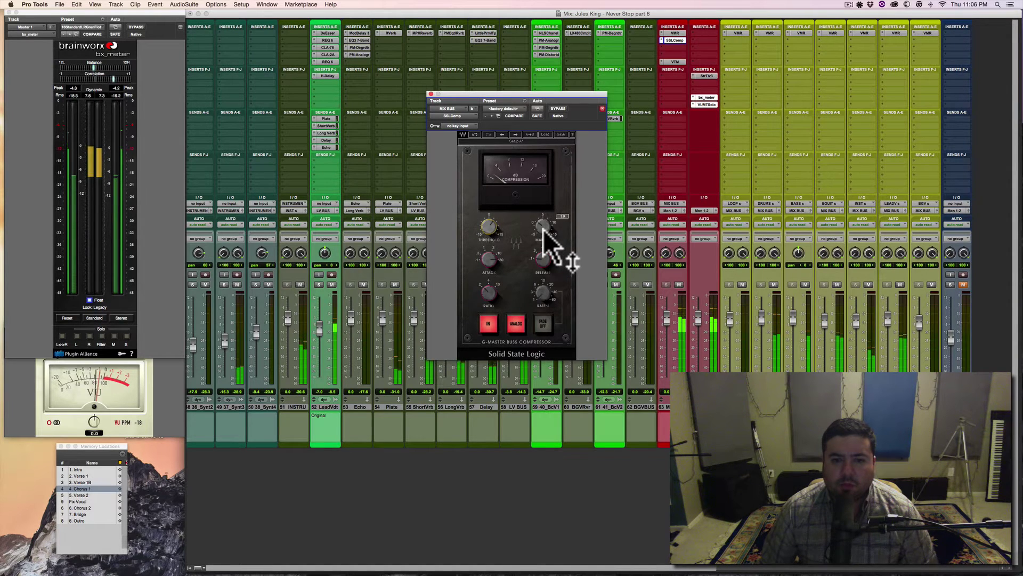
{"action": "left_click_drag", "start_coordinate": [544, 229], "coordinate": [543, 223]}
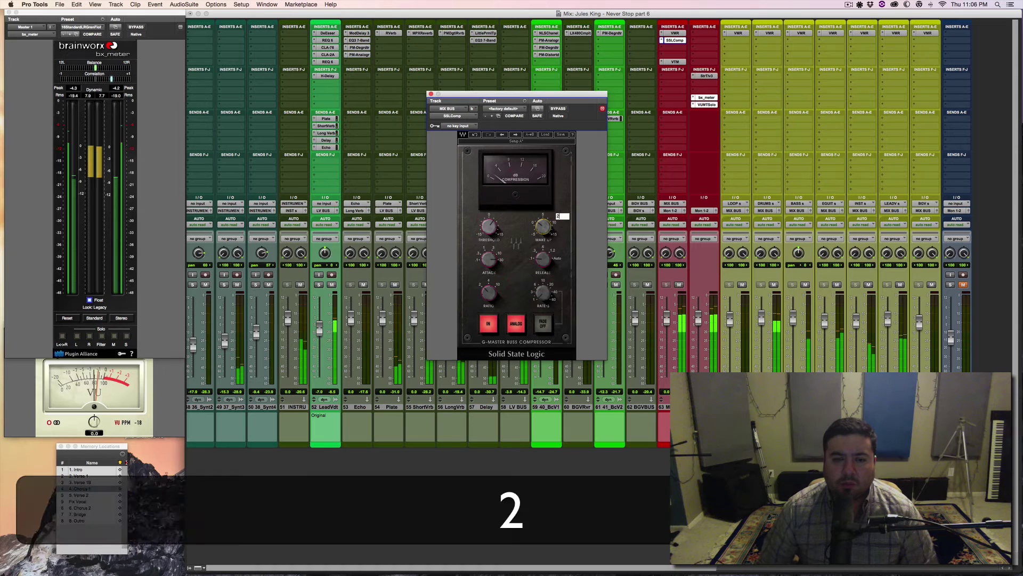
{"action": "left_click", "coordinate": [561, 107]}
{"action": "left_click", "coordinate": [561, 107]}
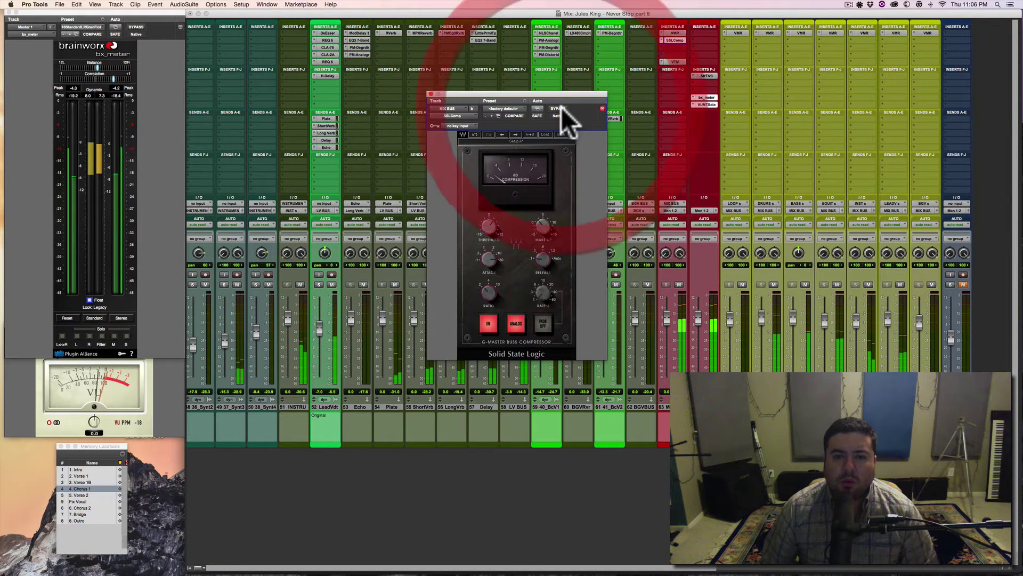
{"action": "key", "text": "space"}
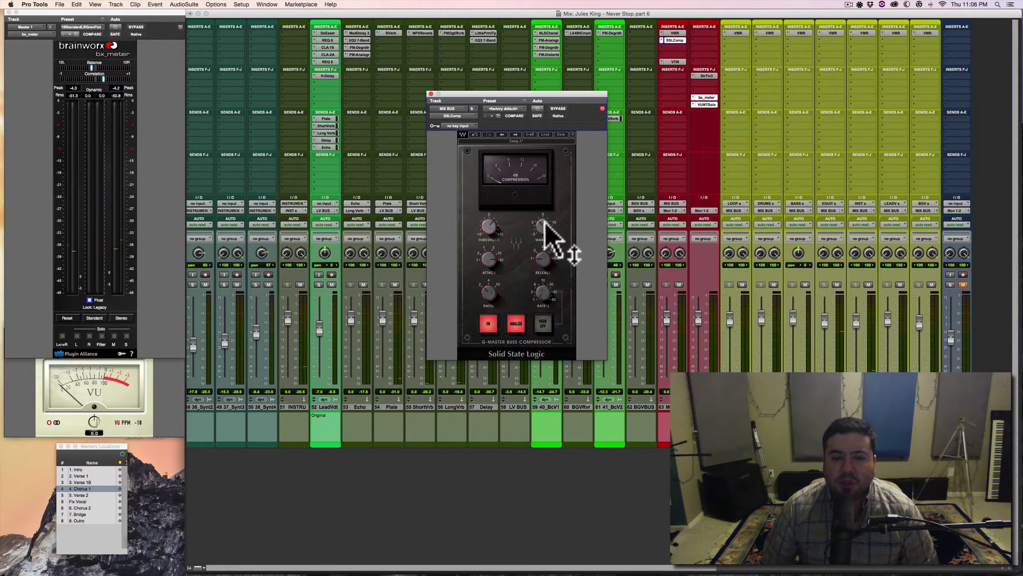
{"action": "mouse_move", "coordinate": [548, 224]}
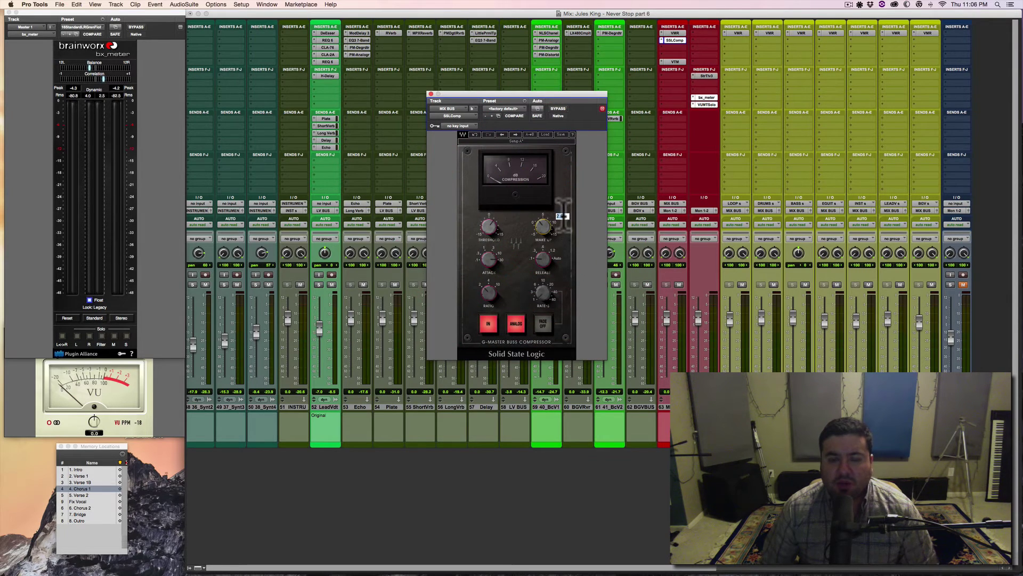
{"action": "left_click", "coordinate": [564, 190]}
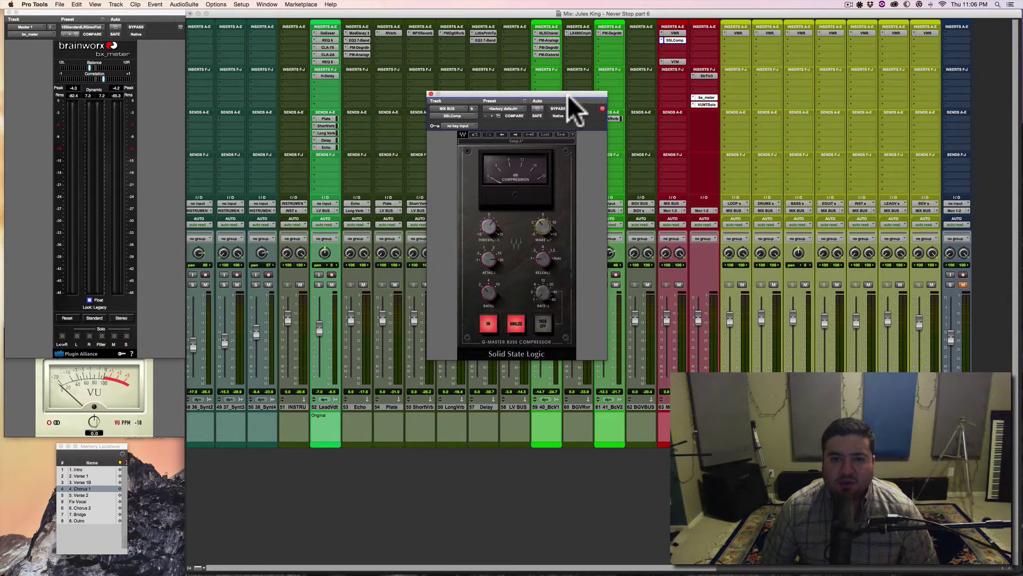
{"action": "left_click_drag", "start_coordinate": [568, 94], "coordinate": [551, 76]}
{"action": "left_click", "coordinate": [539, 90]}
{"action": "key", "text": "space"}
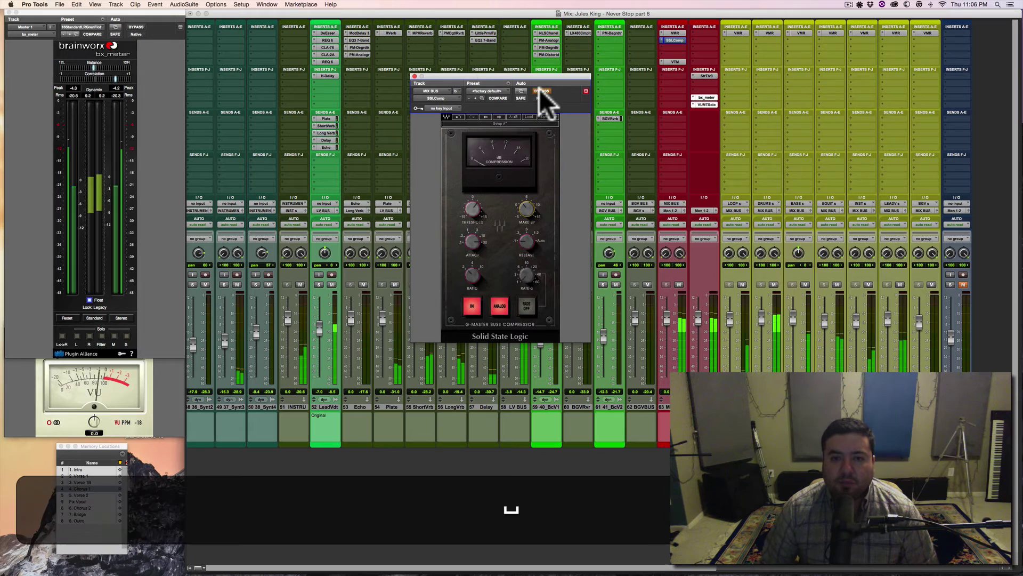
{"action": "left_click", "coordinate": [539, 89]}
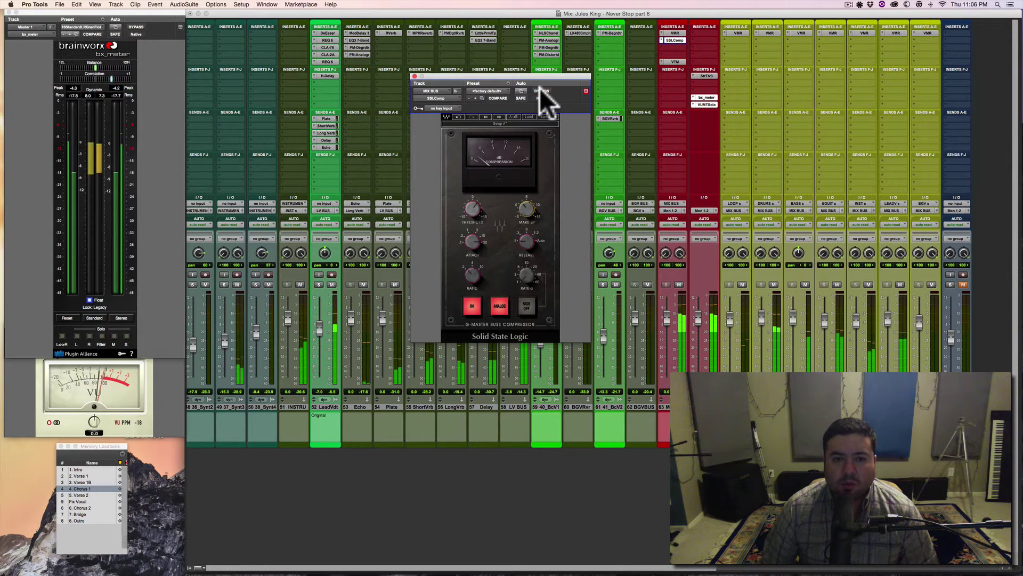
{"action": "key", "text": "space"}
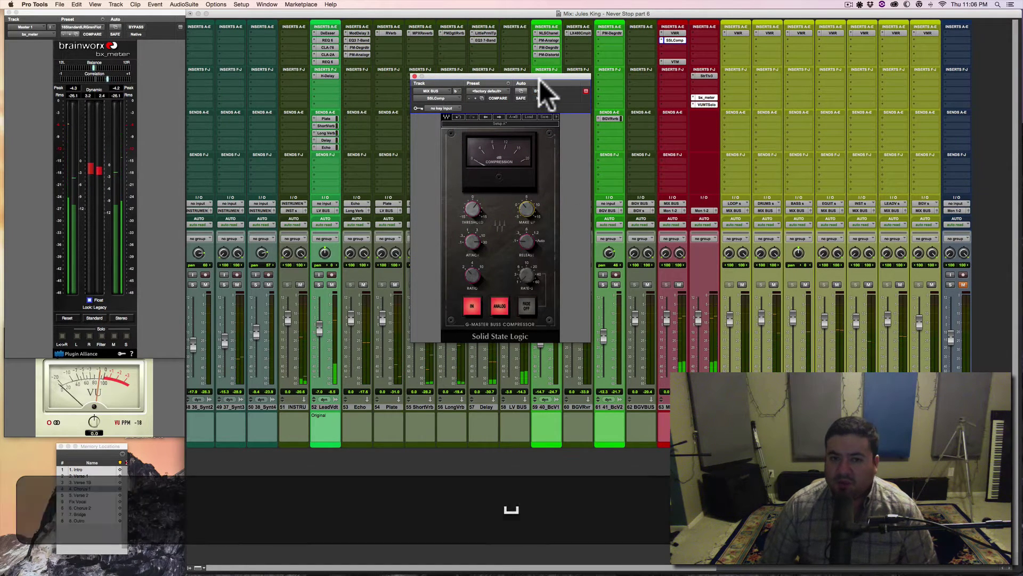
{"action": "left_click_drag", "start_coordinate": [543, 76], "coordinate": [530, 73]}
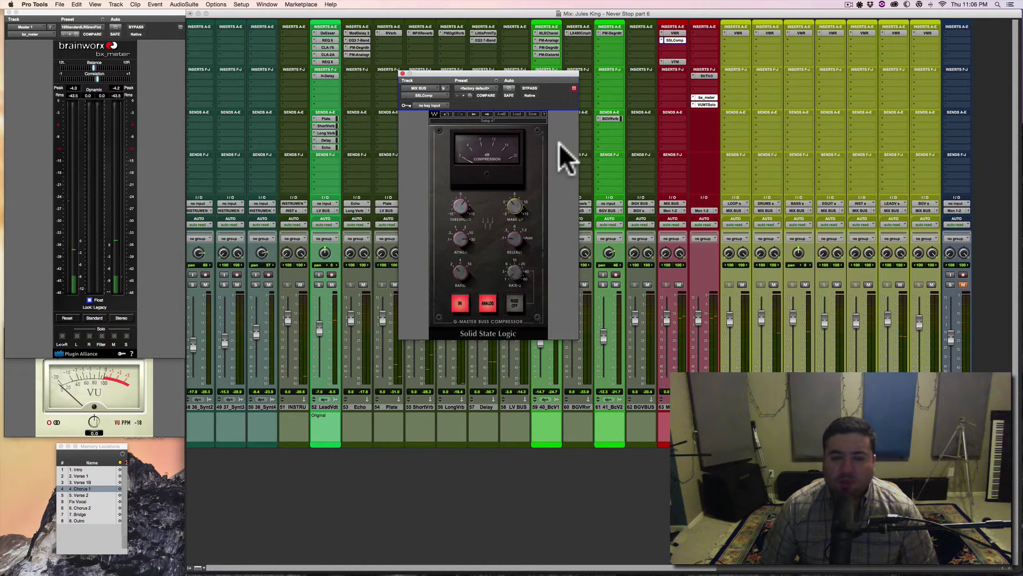
{"action": "mouse_move", "coordinate": [535, 72]}
{"action": "left_mouse_down"}
{"action": "mouse_move", "coordinate": [545, 70]}
{"action": "mouse_move", "coordinate": [541, 78]}
{"action": "left_mouse_up"}
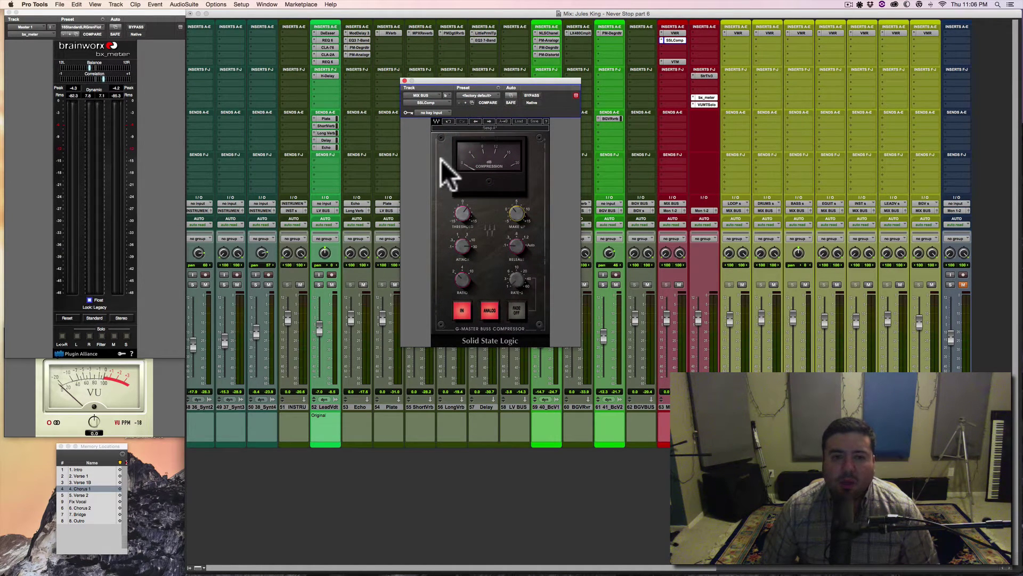
{"action": "left_click", "coordinate": [525, 92]}
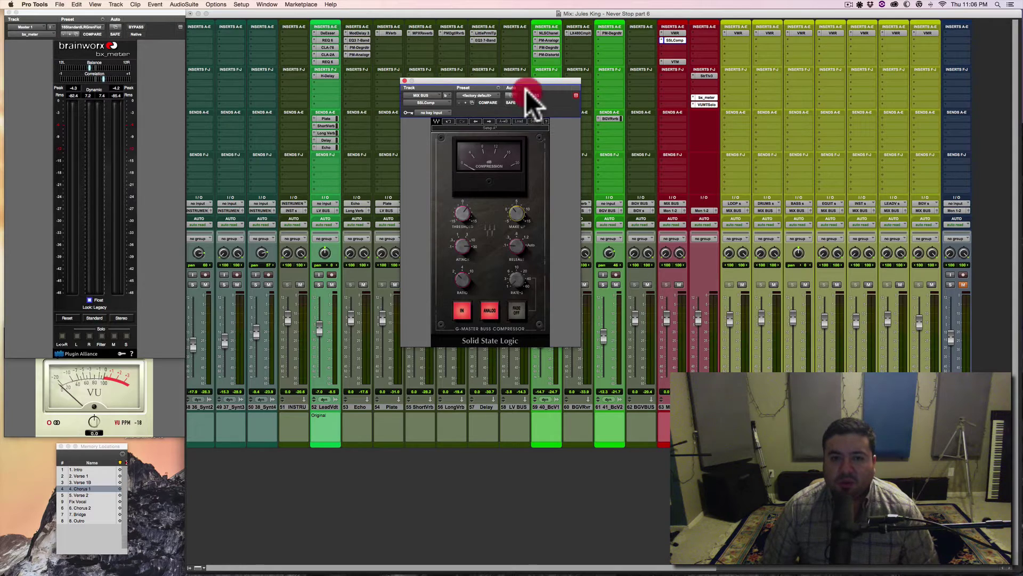
{"action": "key", "text": "space"}
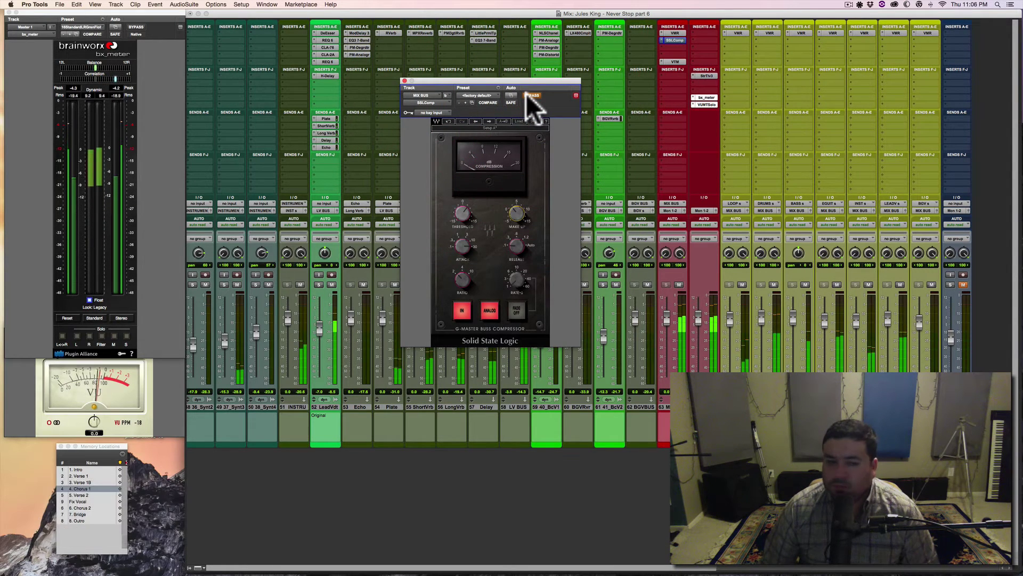
{"action": "left_click", "coordinate": [526, 94]}
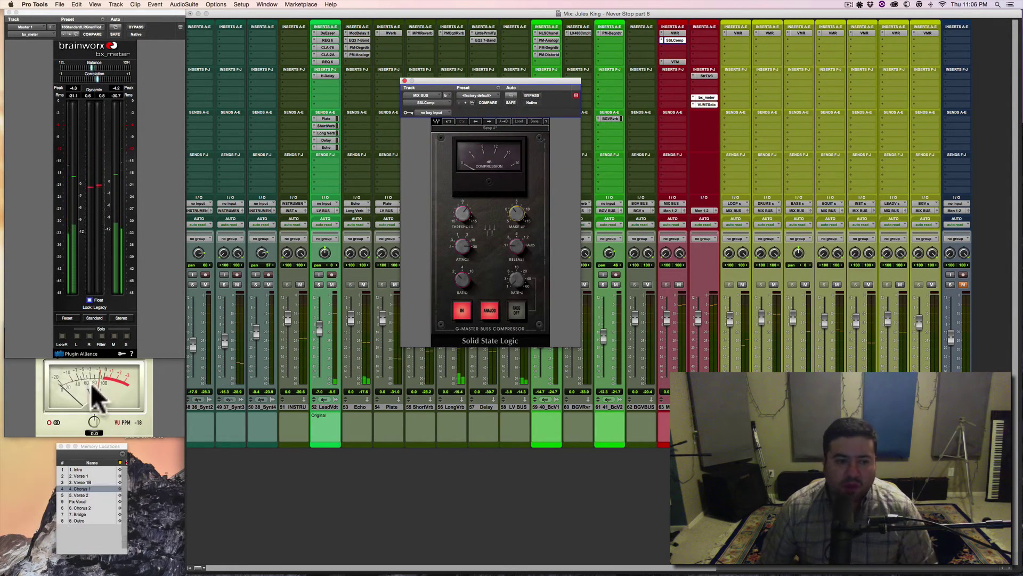
- Close the compressor, switch to the Edit window, and save the session
{"action": "left_click", "coordinate": [404, 81]}
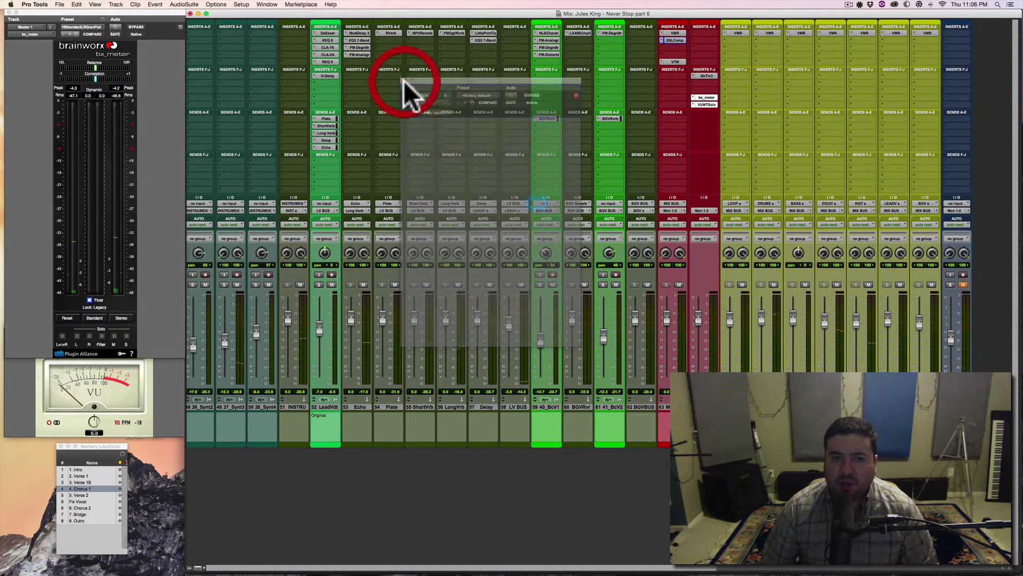
{"action": "key", "text": "space"}
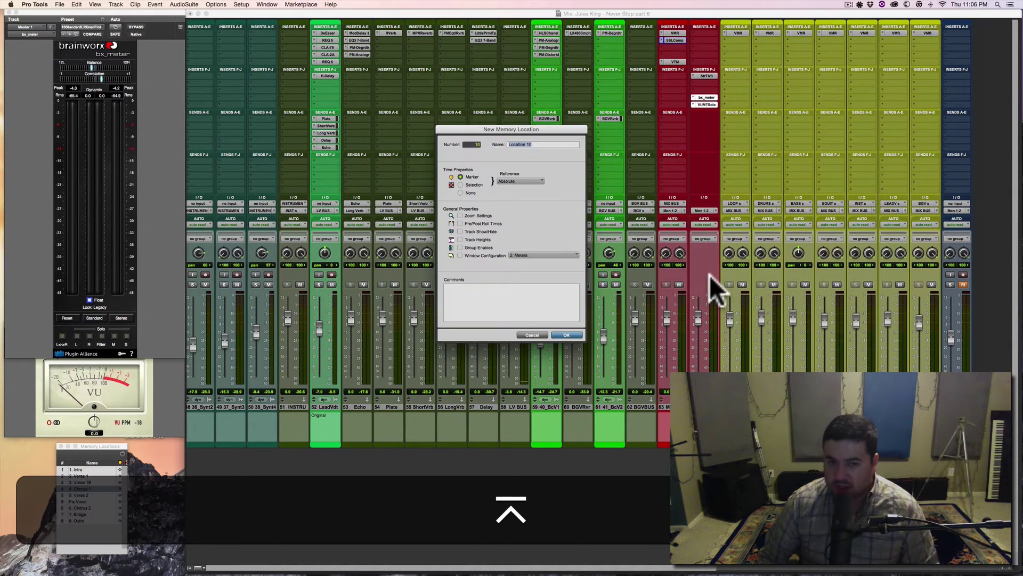
{"action": "key", "text": "Return"}
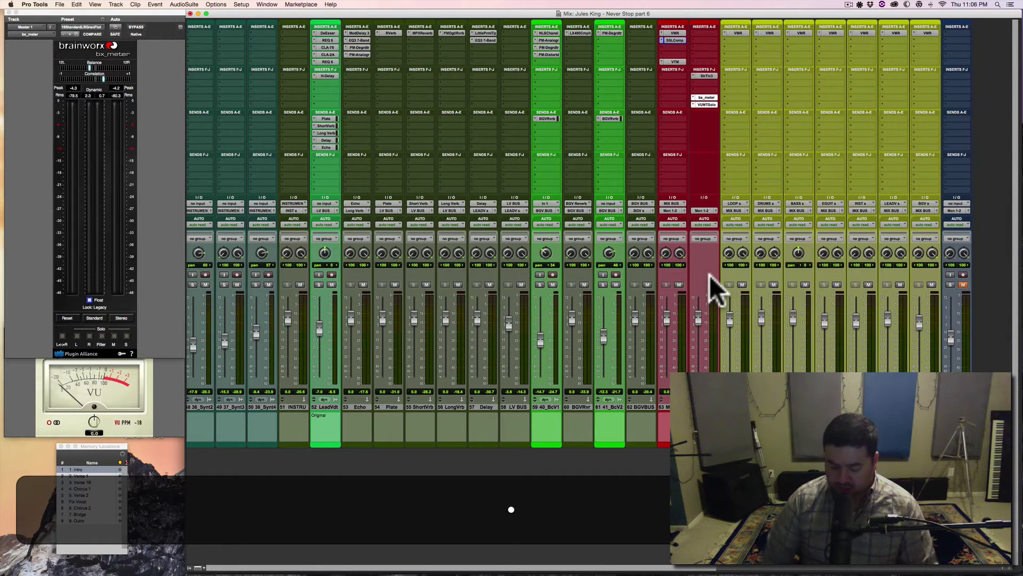
{"action": "key", "text": "super+equal"}
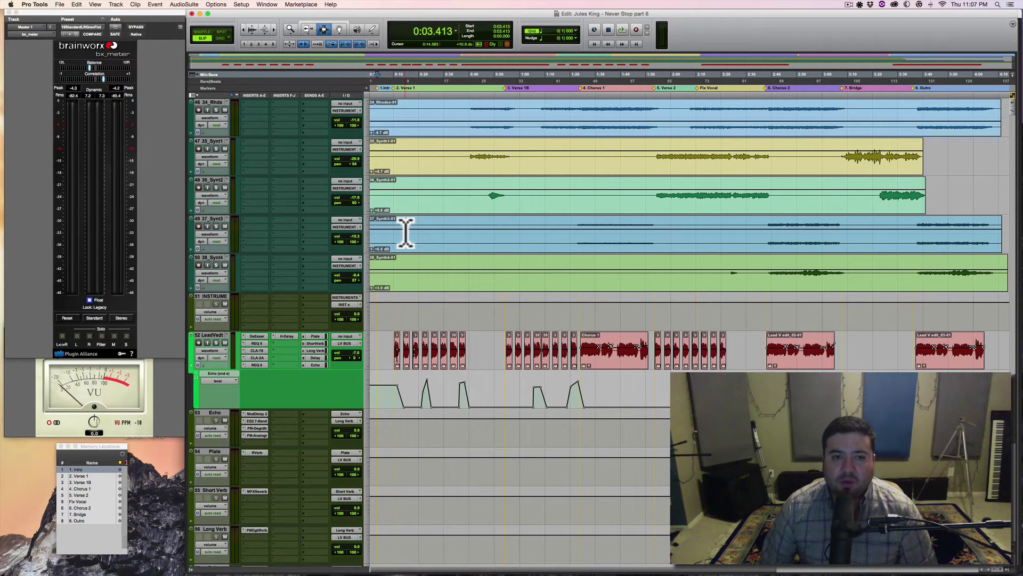
{"action": "key", "text": "space"}
{"action": "key", "text": "super+s"}
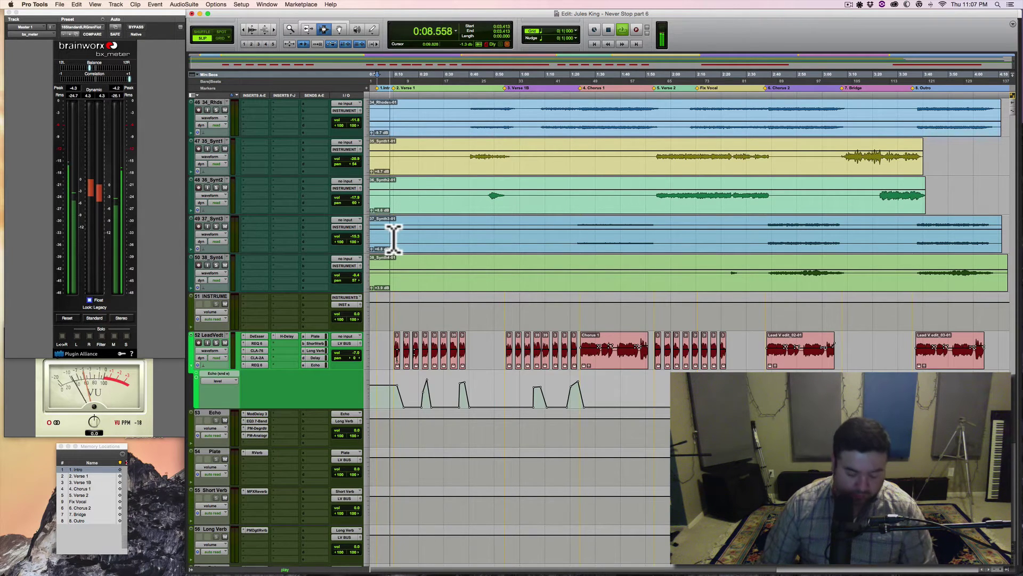
- Shrink all tracks to small heights and zoom out to show the whole session
{"action": "key", "text": "t"}
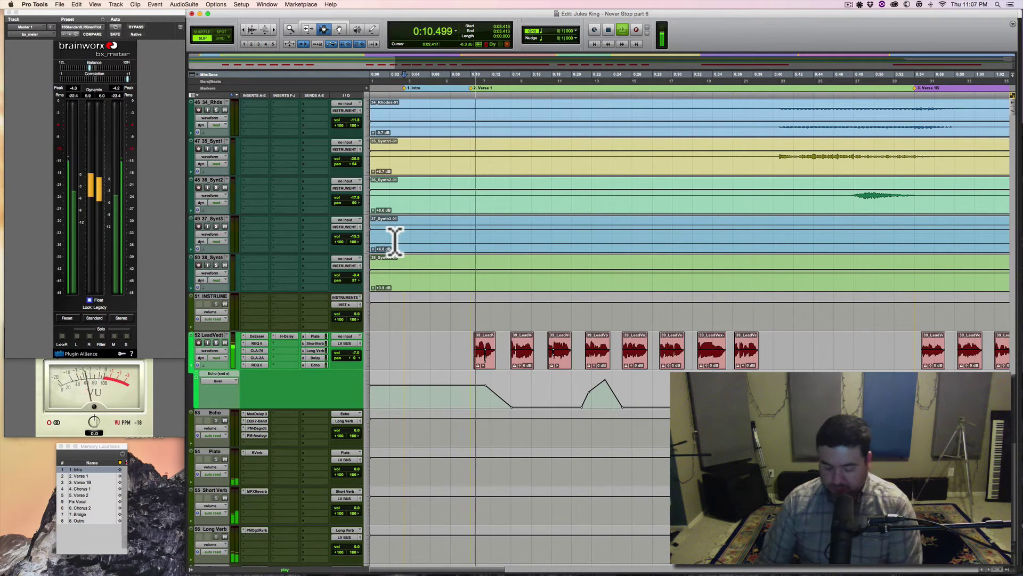
{"action": "key", "text": "alt+minus"}
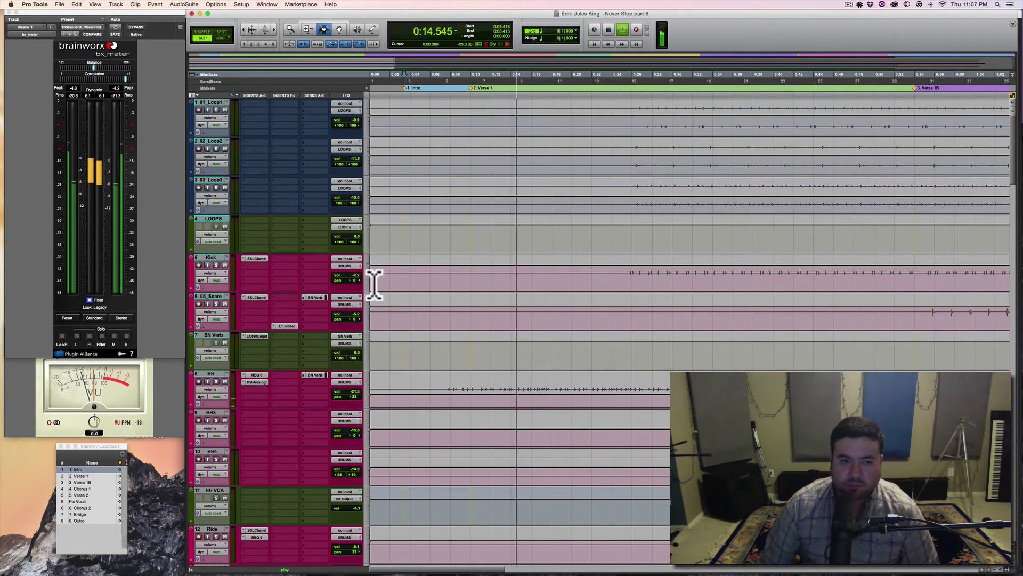
{"action": "left_click", "coordinate": [384, 273], "text": "alt"}
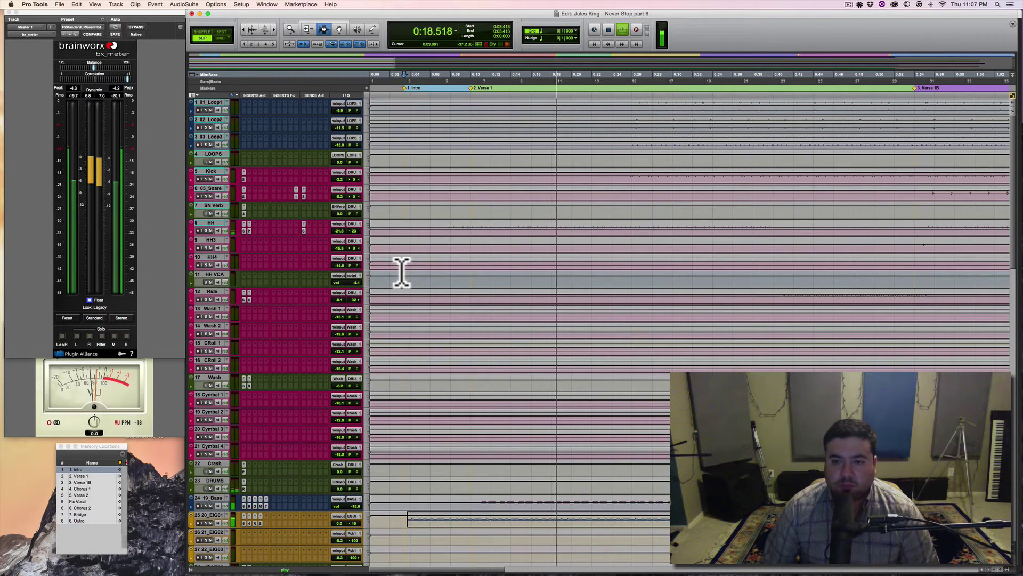
{"action": "key", "text": "alt+a"}
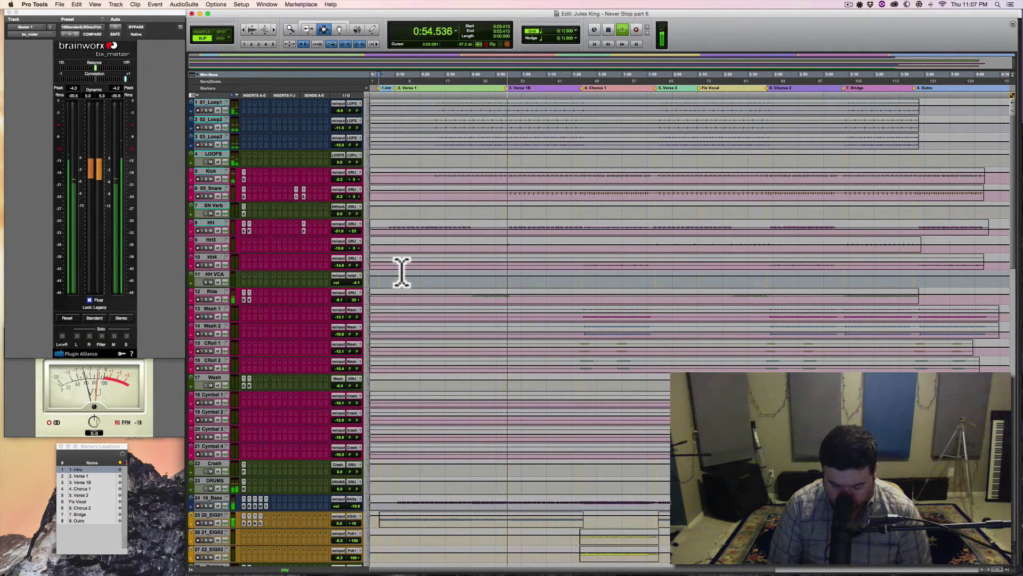
- Stop playback, save the session, and return all tracks to normal height
{"action": "key", "text": "space"}
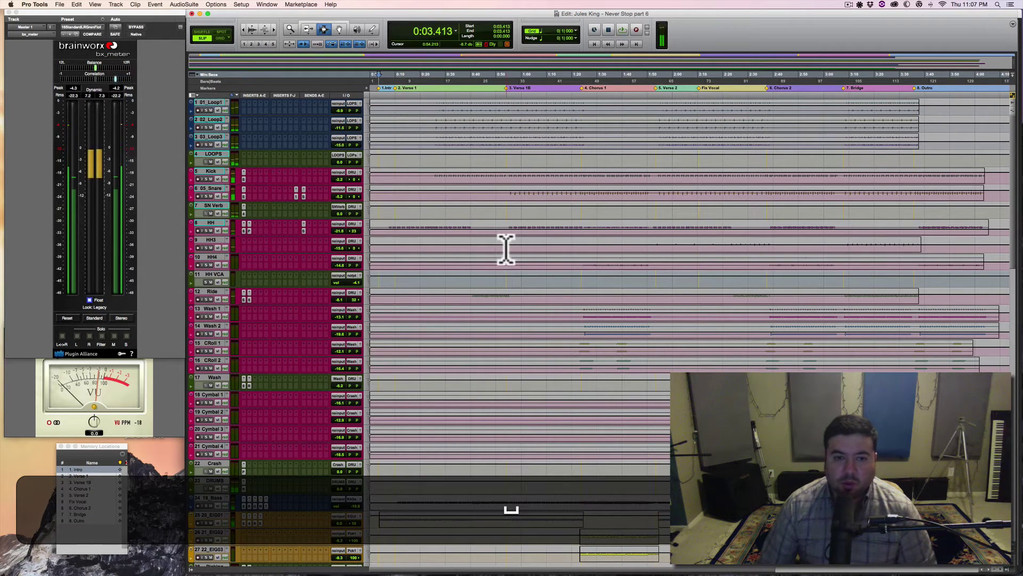
{"action": "key", "text": "super+s"}
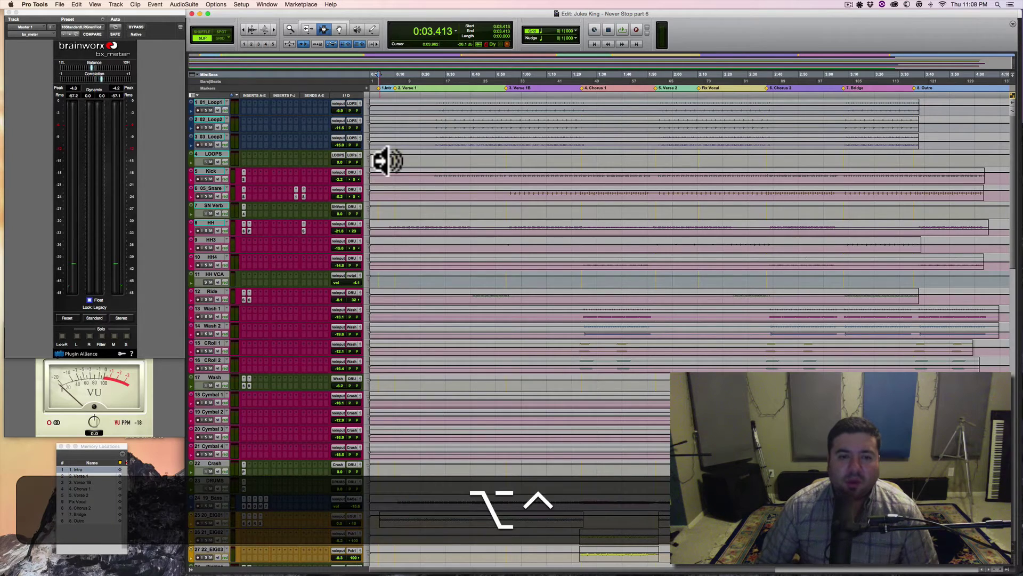
{"action": "key", "text": "ctrl+alt+Down"}
{"action": "key", "text": "ctrl+alt+Up"}
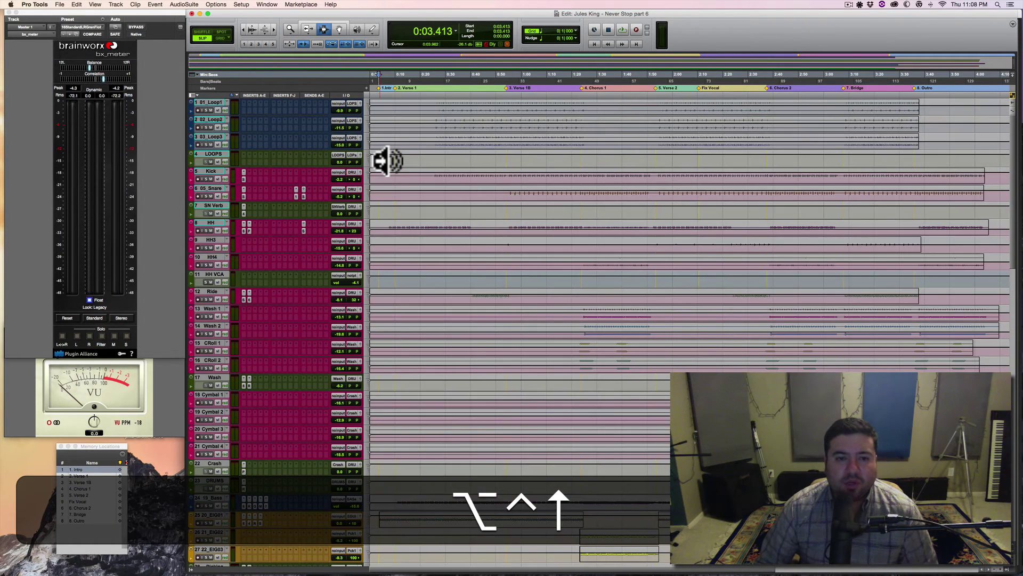
{"action": "key", "text": "ctrl+alt+Up"}
- Audition the drums from near the start, jumping ahead to 0:36.598 and about 0:48
{"action": "left_click", "coordinate": [402, 176]}
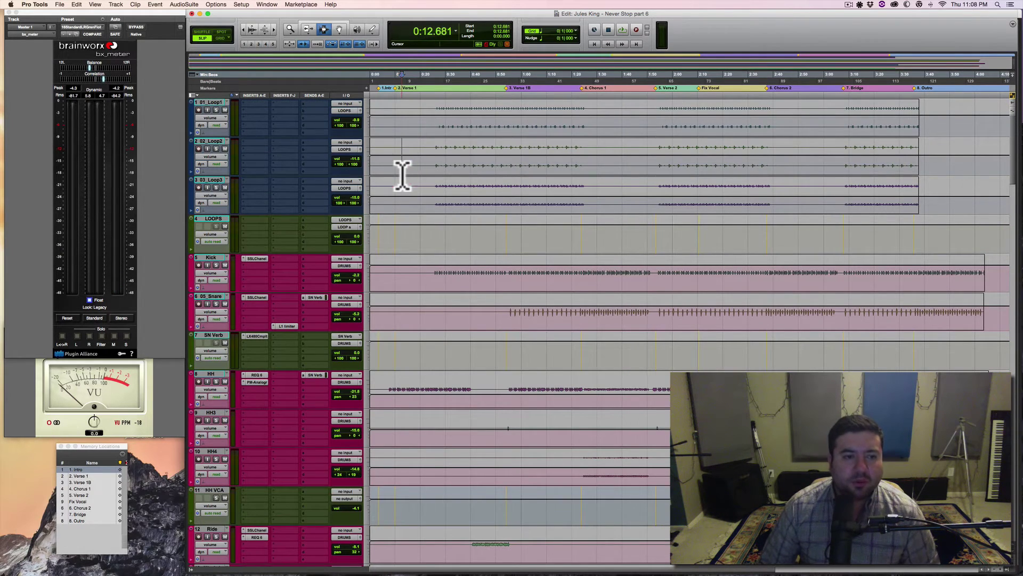
{"action": "key", "text": "space"}
{"action": "left_click", "coordinate": [464, 176]}
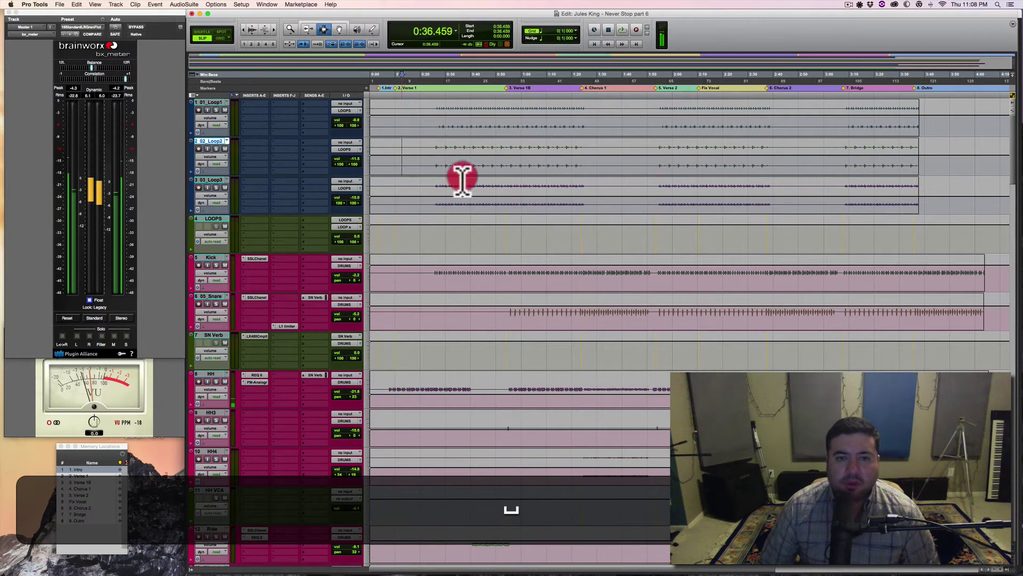
{"action": "left_click", "coordinate": [496, 166]}
{"action": "scroll", "coordinate": [491, 192], "scroll_direction": "down", "scroll_amount": 1}
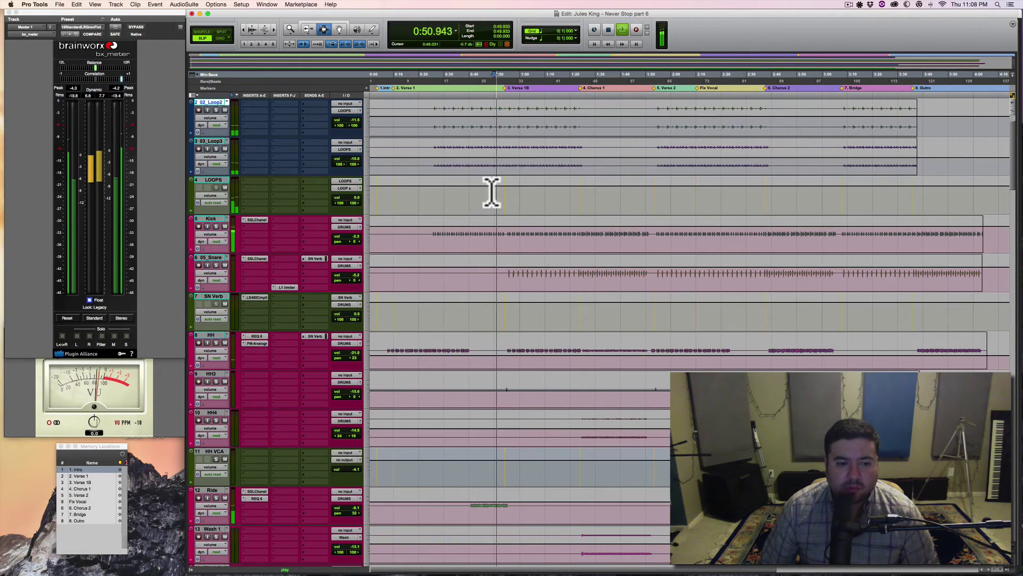
{"action": "scroll", "coordinate": [491, 192], "scroll_direction": "down", "scroll_amount": 2}
{"action": "scroll", "coordinate": [492, 192], "scroll_direction": "down", "scroll_amount": 1}
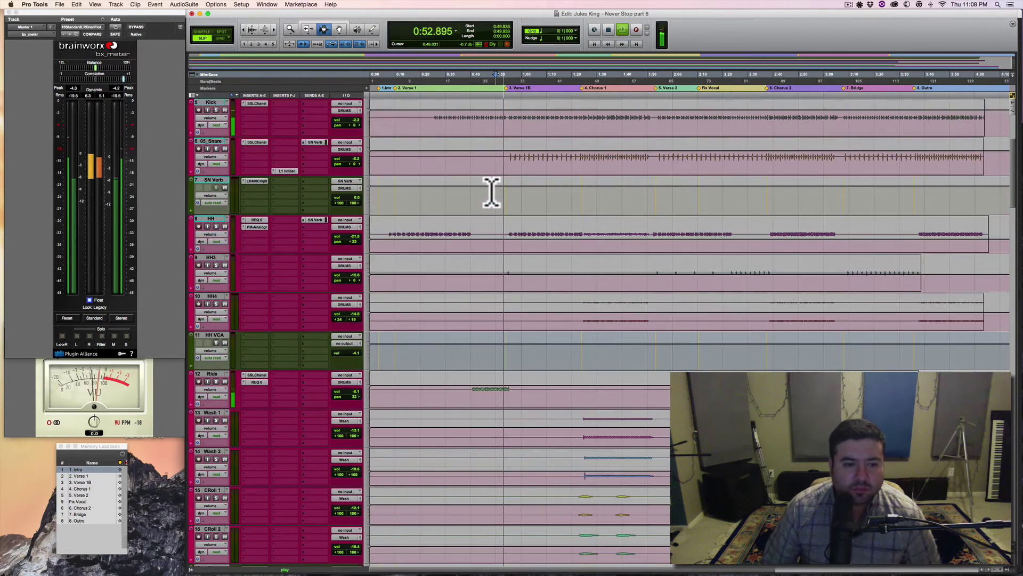
{"action": "scroll", "coordinate": [491, 192], "scroll_direction": "down", "scroll_amount": 1}
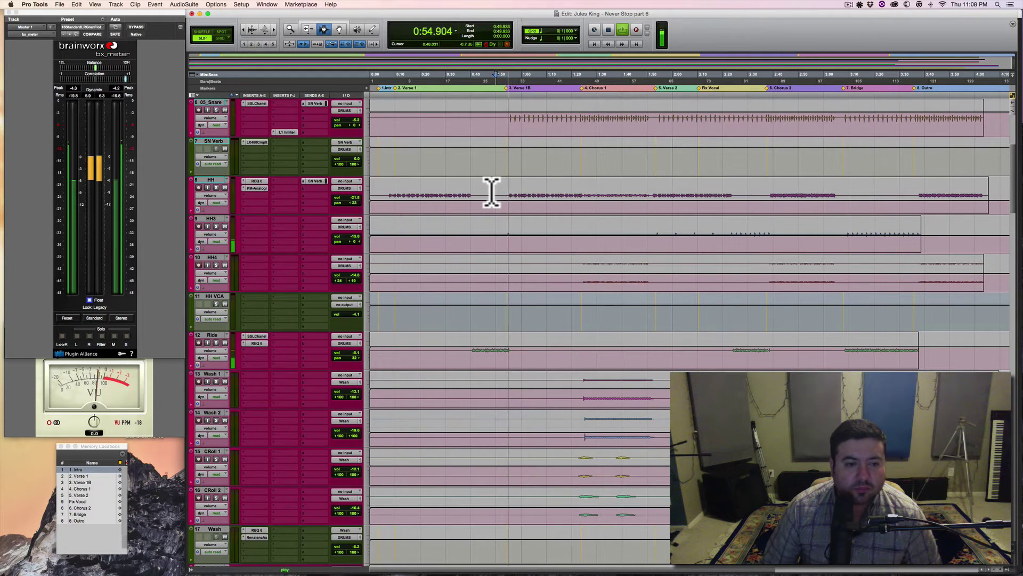
- Replay briefly from 0:51.994, then scroll down to the 34_Rhds track
{"action": "key", "text": "space"}
{"action": "left_click", "coordinate": [502, 216]}
{"action": "key", "text": "space"}
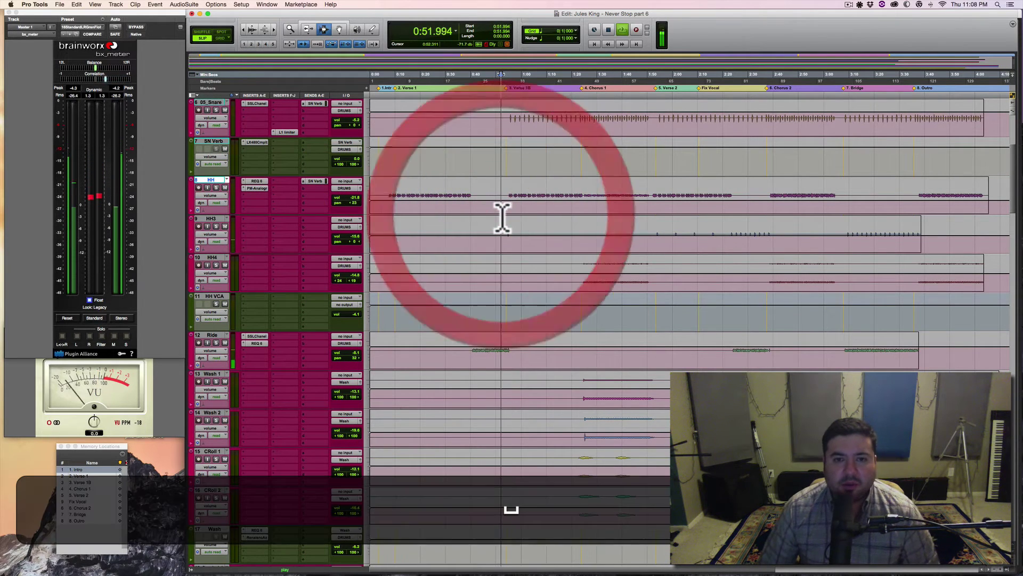
{"action": "key", "text": "space"}
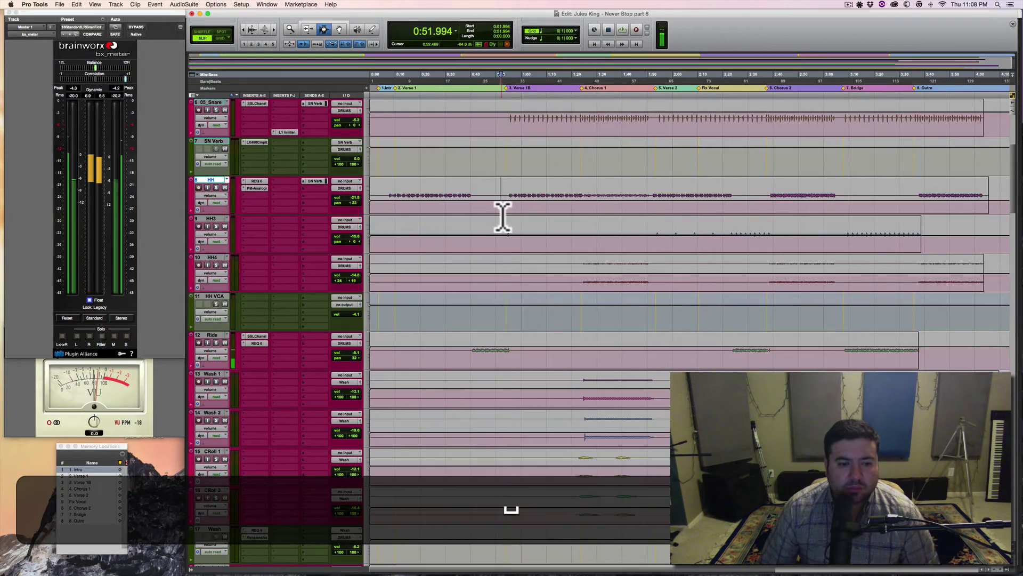
{"action": "scroll", "coordinate": [502, 216], "scroll_direction": "down", "scroll_amount": 15}
{"action": "scroll", "coordinate": [502, 216], "scroll_direction": "down", "scroll_amount": 20}
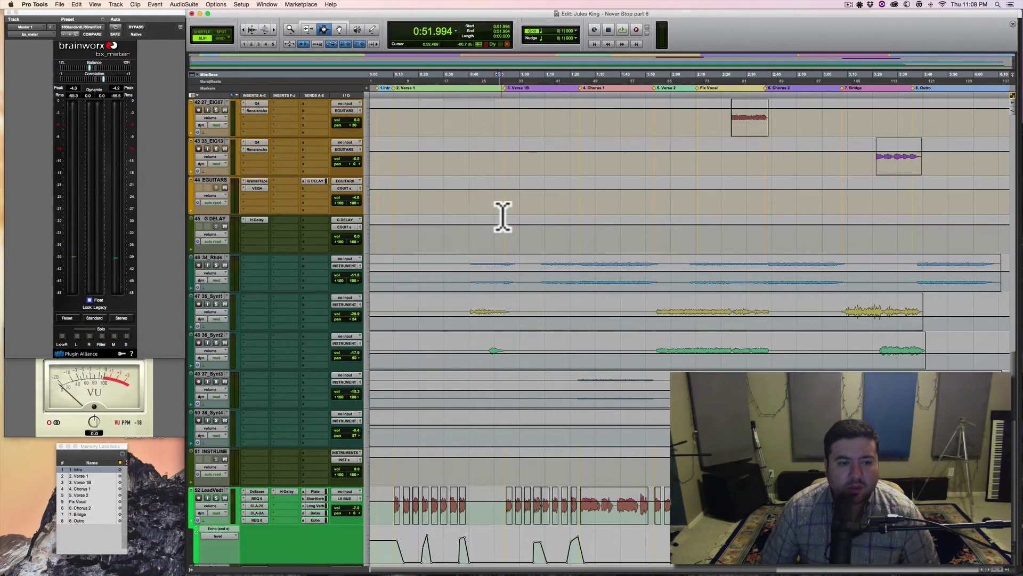
- Play from the Rhodes track and settle the playback start at 0:38.995
{"action": "left_click", "coordinate": [468, 263]}
{"action": "key", "text": "space"}
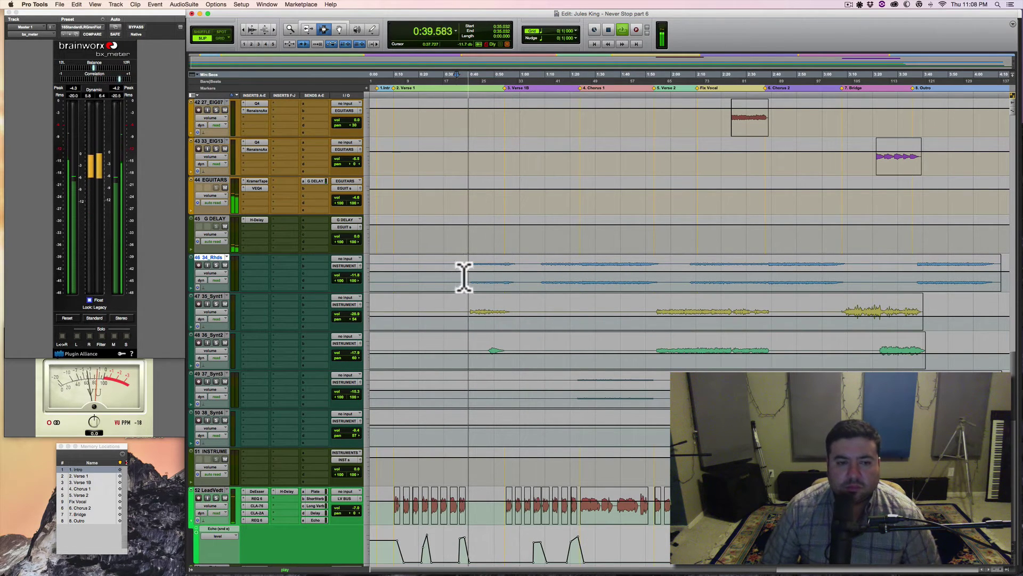
{"action": "left_click", "coordinate": [464, 274]}
{"action": "left_click", "coordinate": [466, 307]}
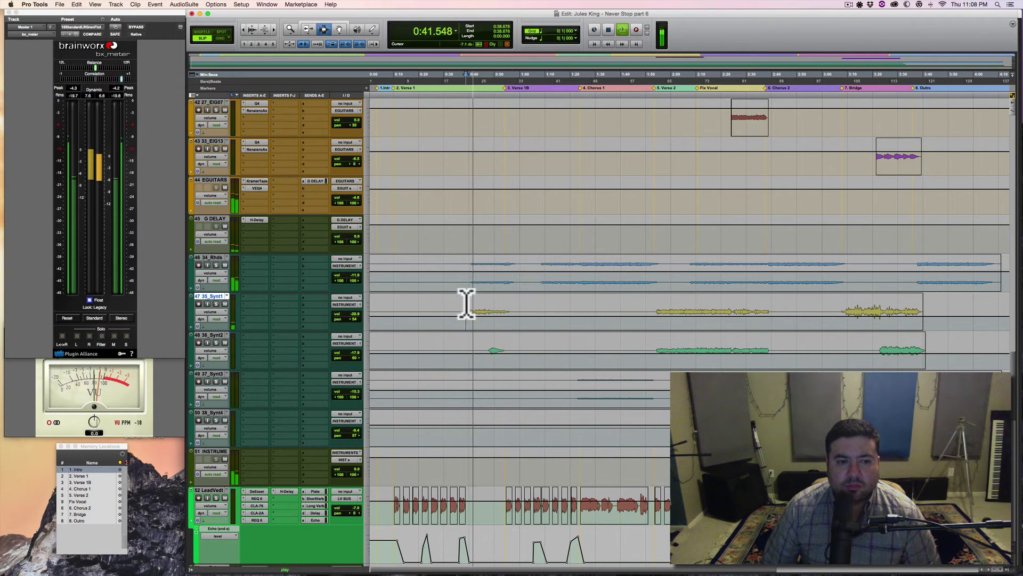
{"action": "left_click", "coordinate": [468, 264]}
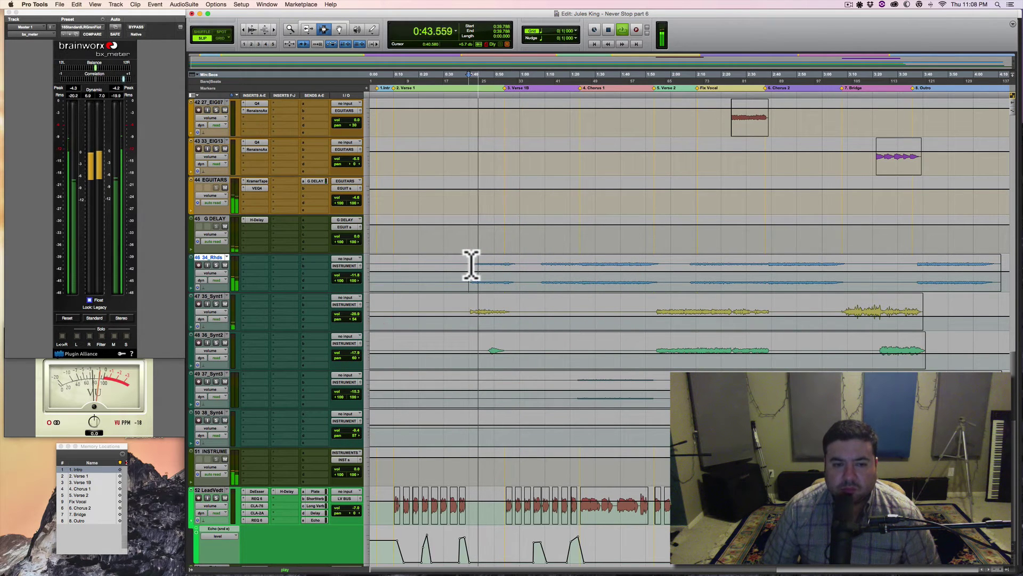
{"action": "left_click", "coordinate": [468, 264]}
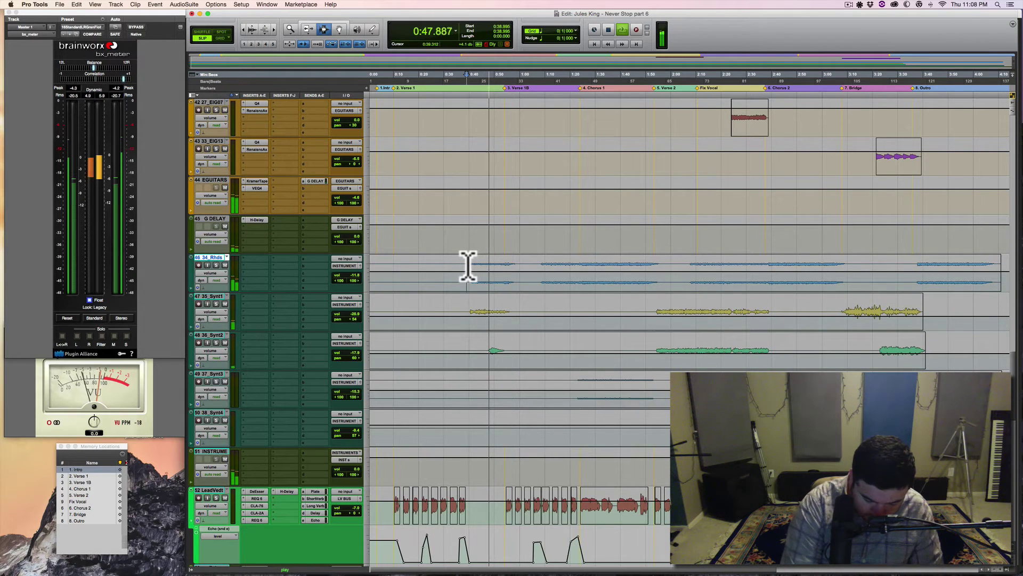
- Replay the Rhodes passage from 0:38.995 twice more, then save the session
{"action": "key", "text": "space"}
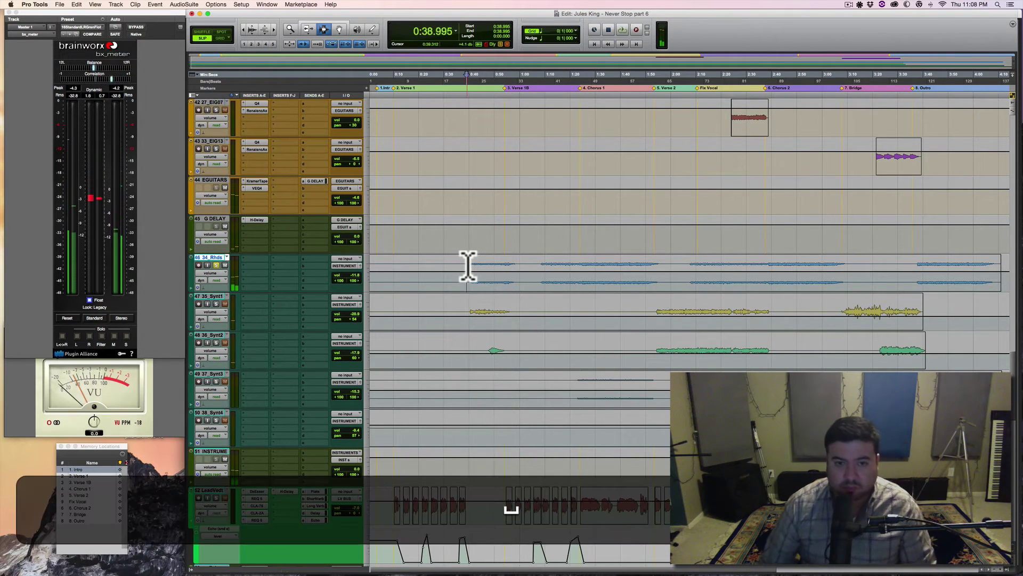
{"action": "key", "text": "space"}
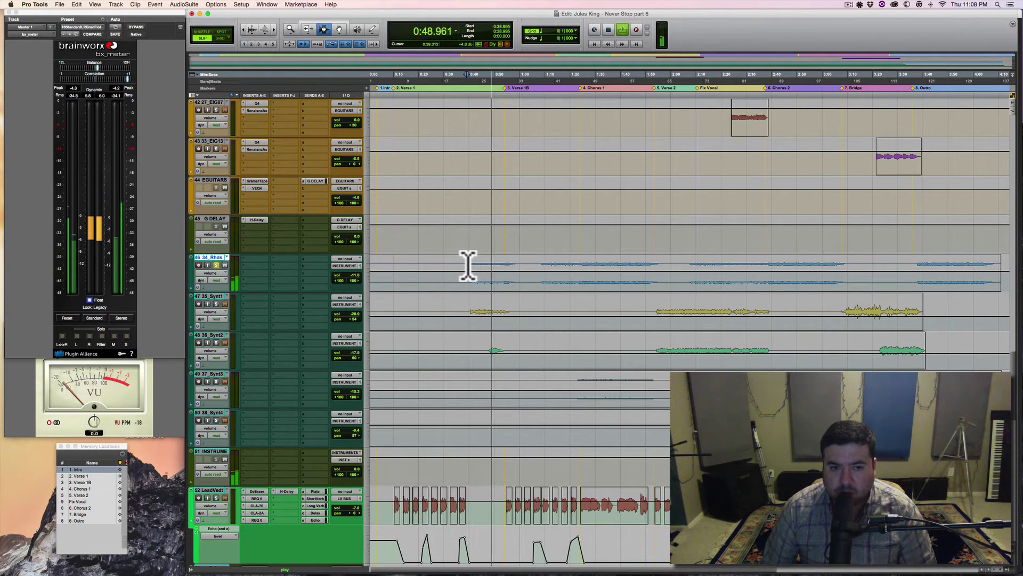
{"action": "key", "text": "space"}
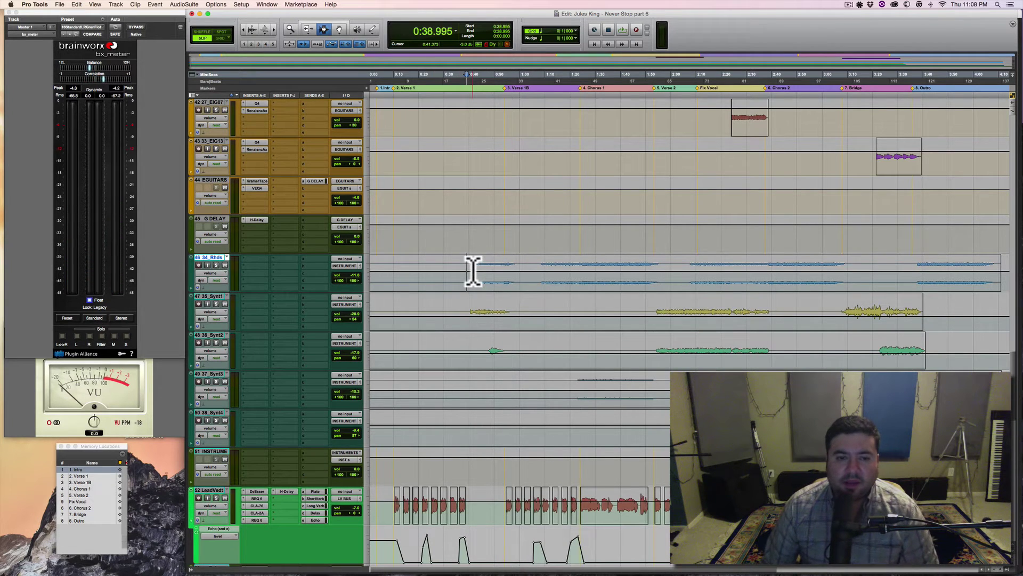
{"action": "key", "text": "space"}
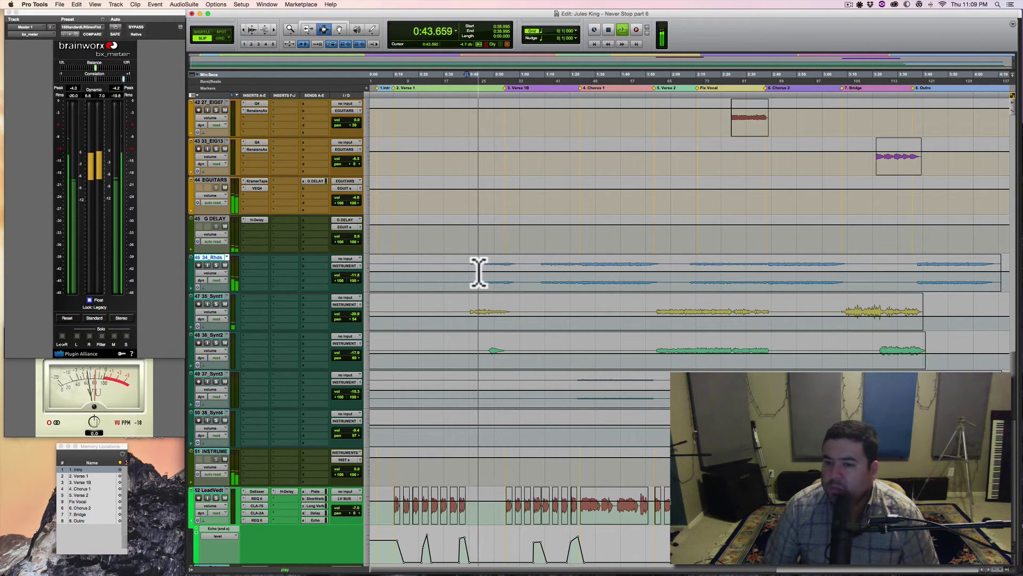
{"action": "key", "text": "space"}
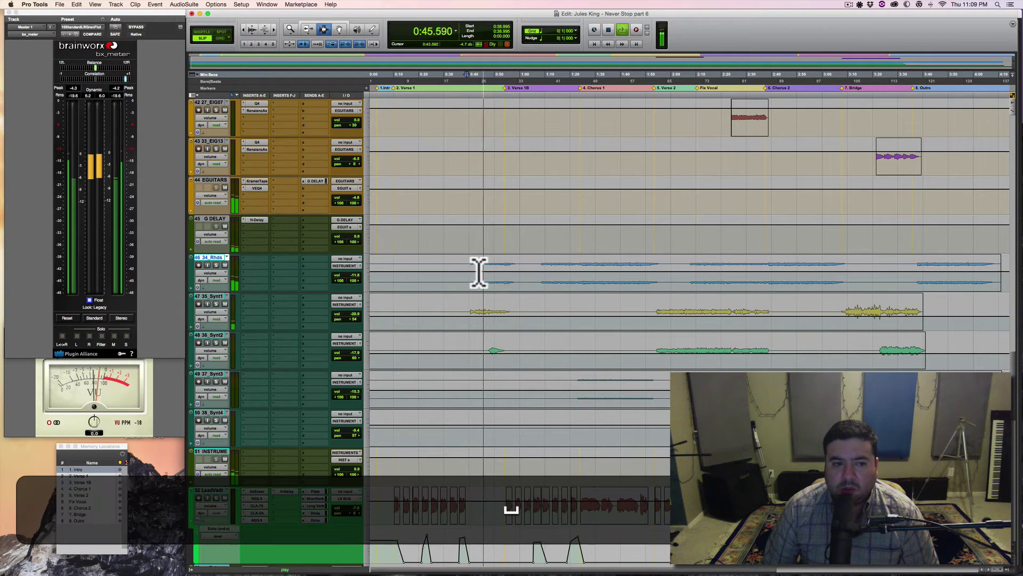
{"action": "key", "text": "super+s"}
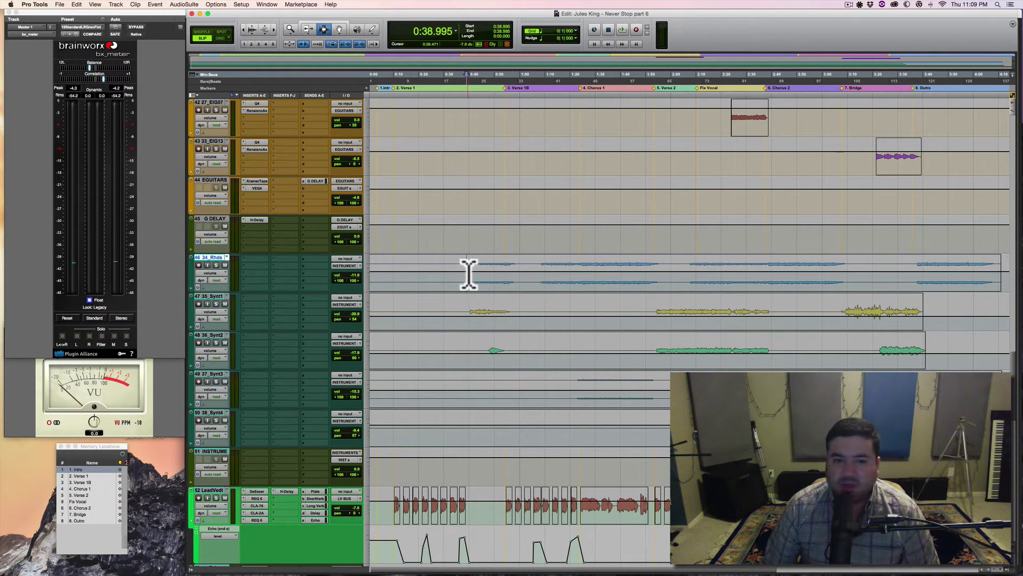
- Insert the Dynamics > Renaissance Axx (stereo) compressor on the 34_Rhds first insert slot
{"action": "left_click", "coordinate": [260, 259]}
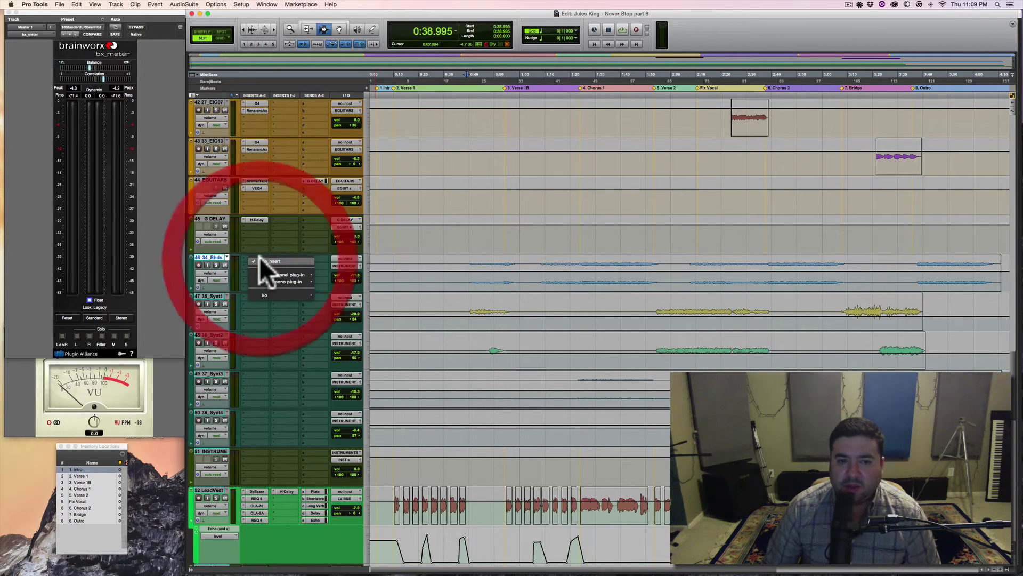
{"action": "mouse_move", "coordinate": [288, 274]}
{"action": "mouse_move", "coordinate": [331, 278]}
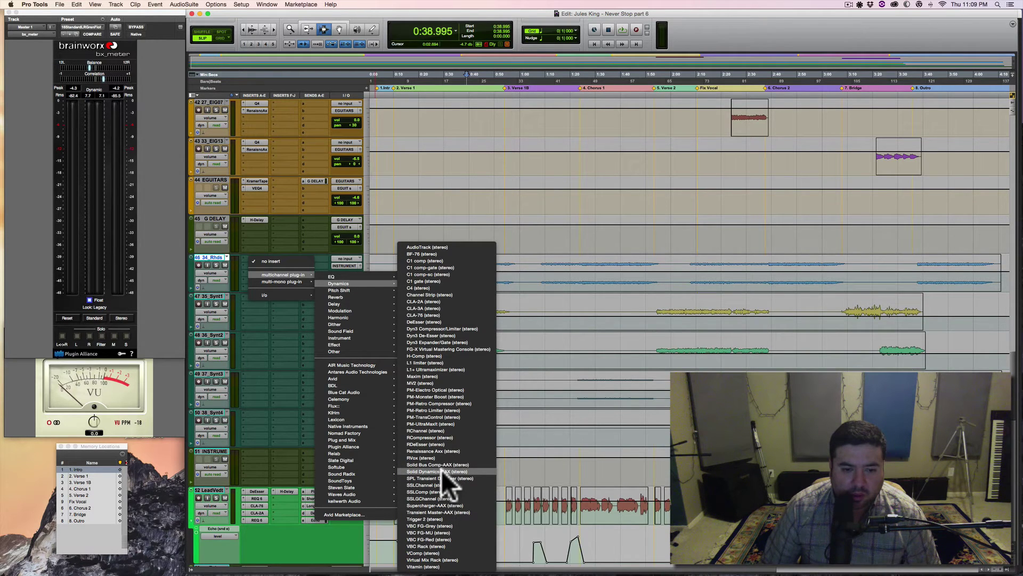
{"action": "left_click", "coordinate": [438, 450]}
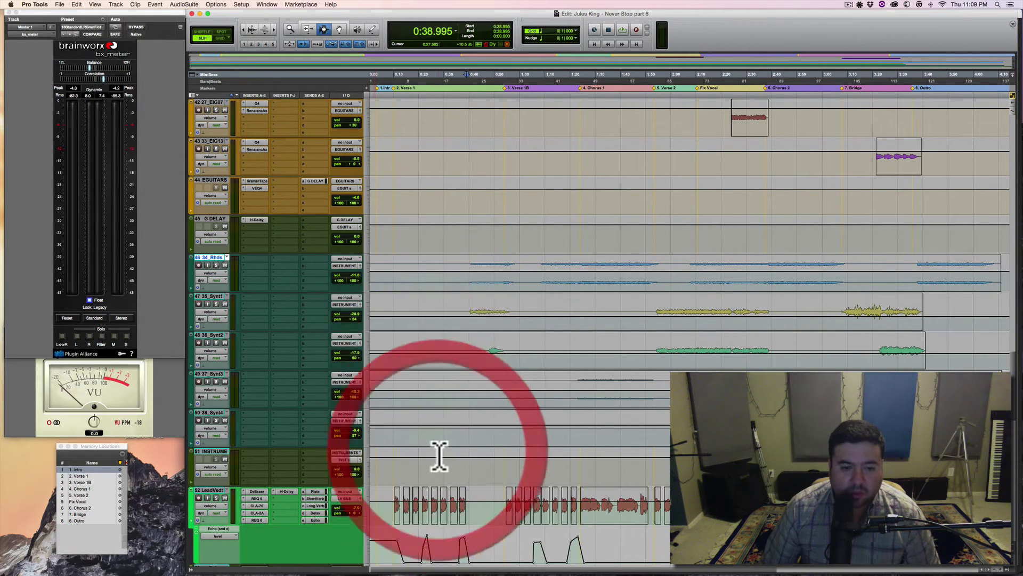
- Lower the Renaissance Axx threshold to -6.7 during playback and save the session
{"action": "mouse_move", "coordinate": [507, 84]}
{"action": "left_mouse_down"}
{"action": "mouse_move", "coordinate": [519, 91]}
{"action": "mouse_move", "coordinate": [521, 76]}
{"action": "left_mouse_up"}
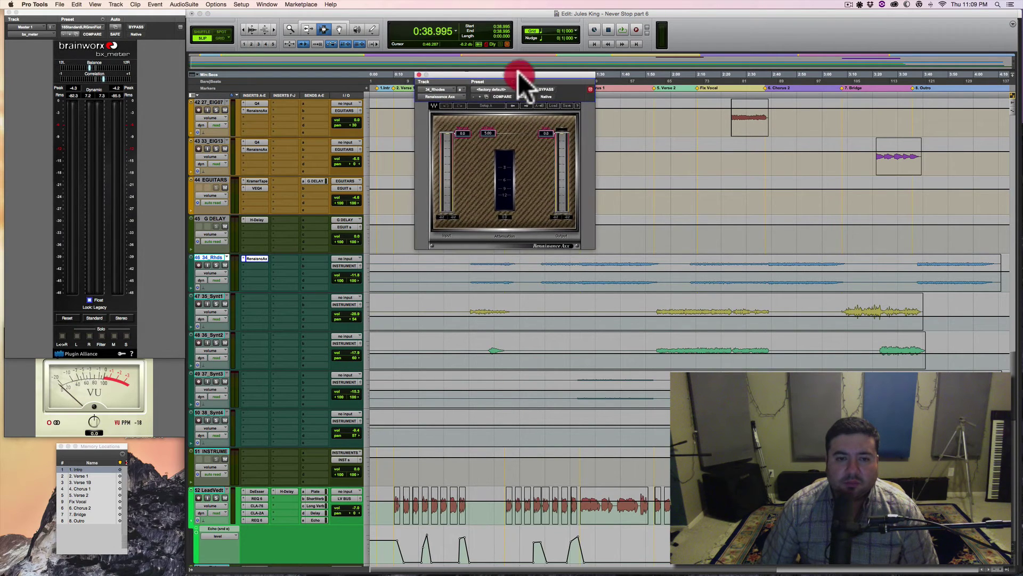
{"action": "key", "text": "space"}
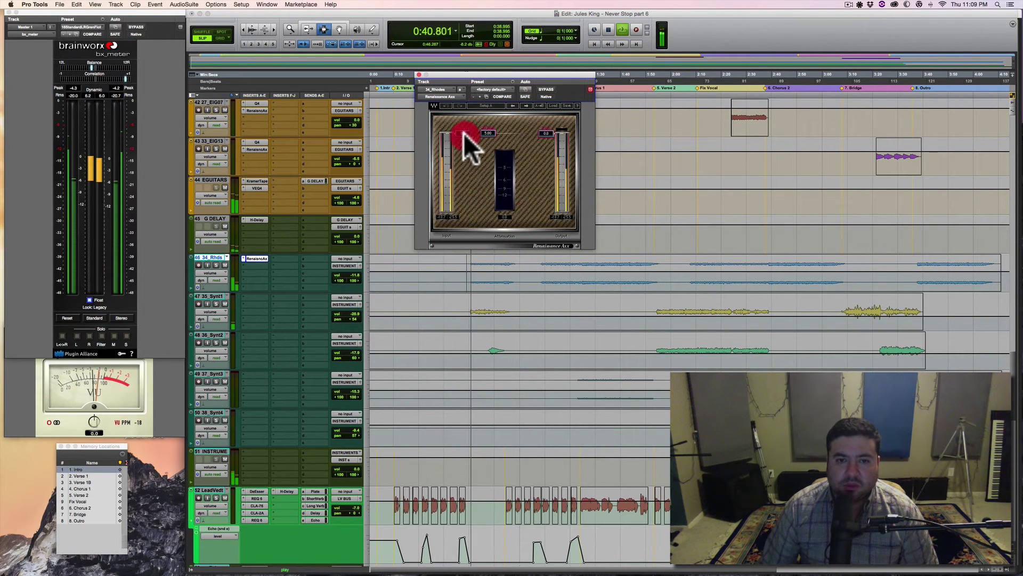
{"action": "left_click_drag", "start_coordinate": [463, 133], "coordinate": [463, 149]}
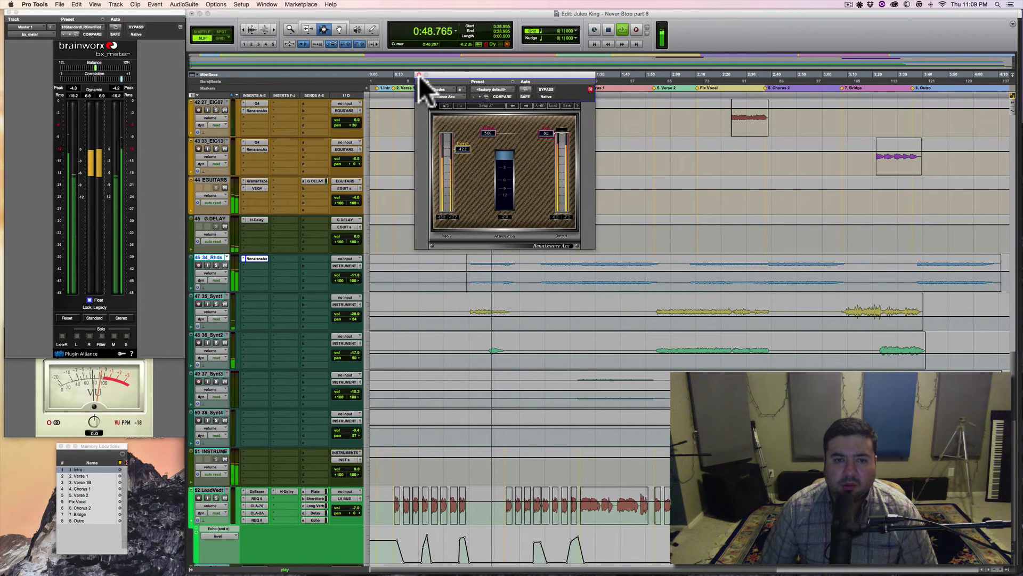
{"action": "key", "text": "super+s"}
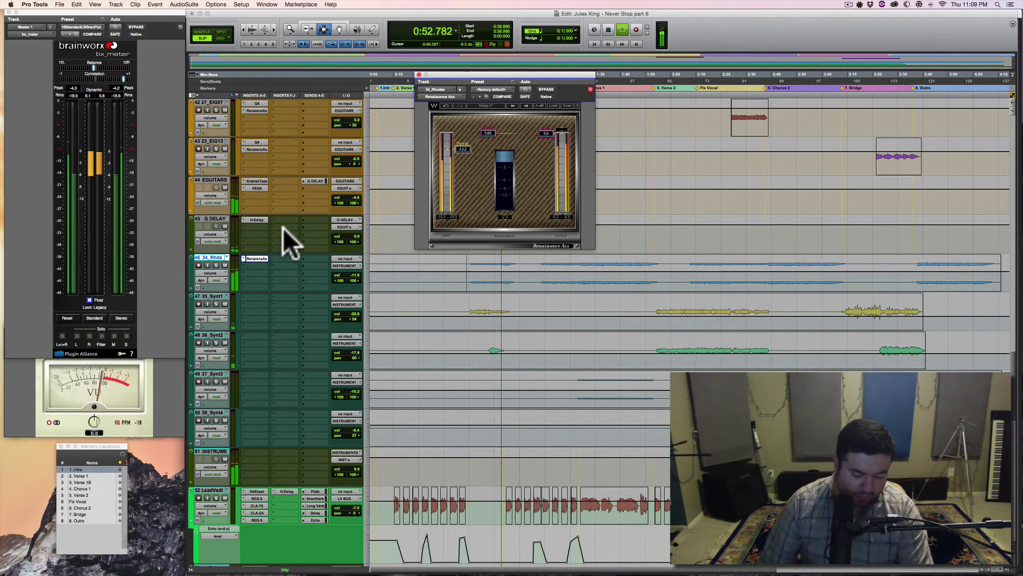
- Solo the Rhodes and compare the sound with the compressor bypassed and re-enabled
{"action": "key", "text": "shift+s"}
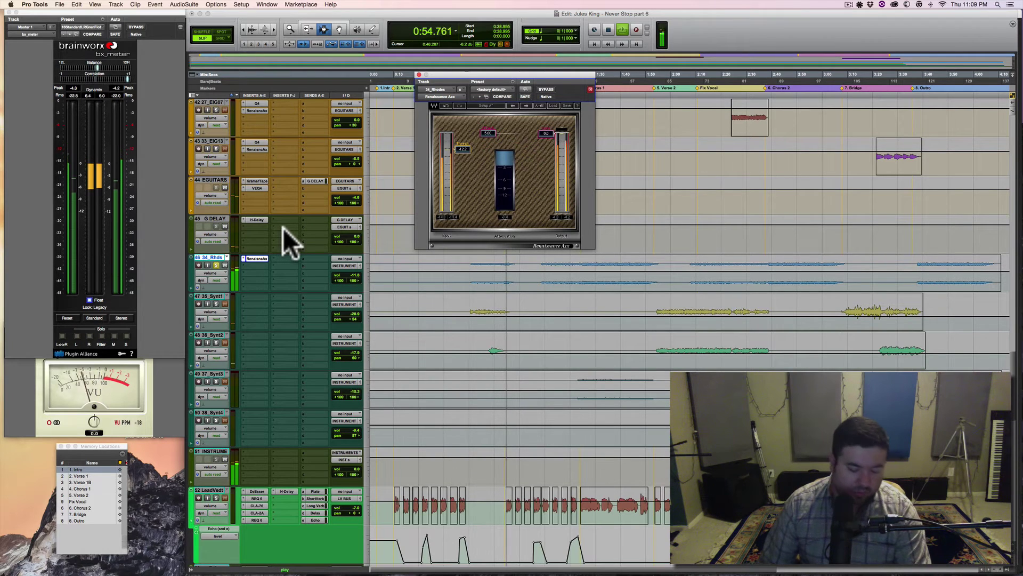
{"action": "left_click", "coordinate": [539, 88]}
{"action": "key", "text": "space"}
{"action": "key", "text": "space"}
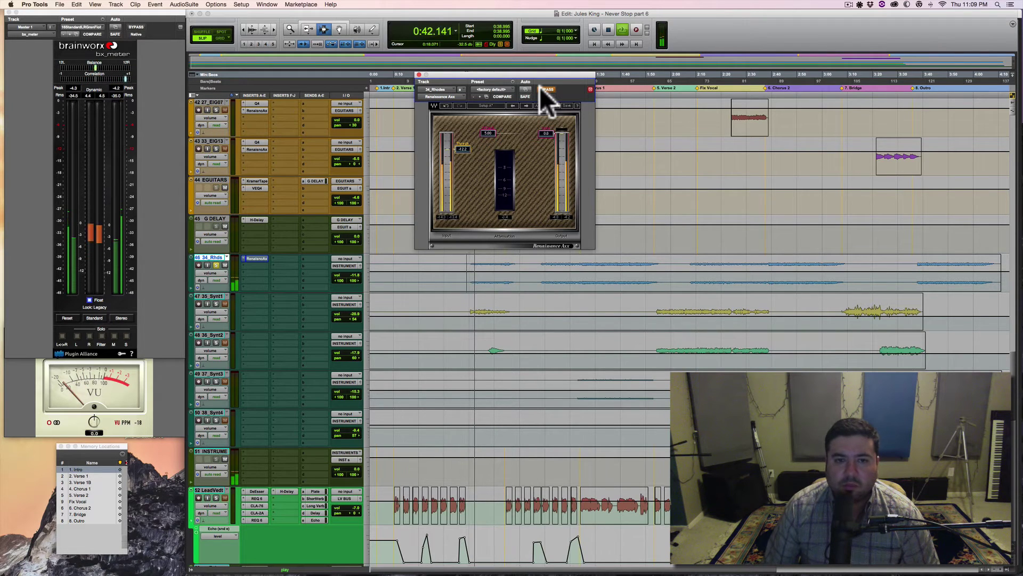
{"action": "left_click", "coordinate": [539, 87]}
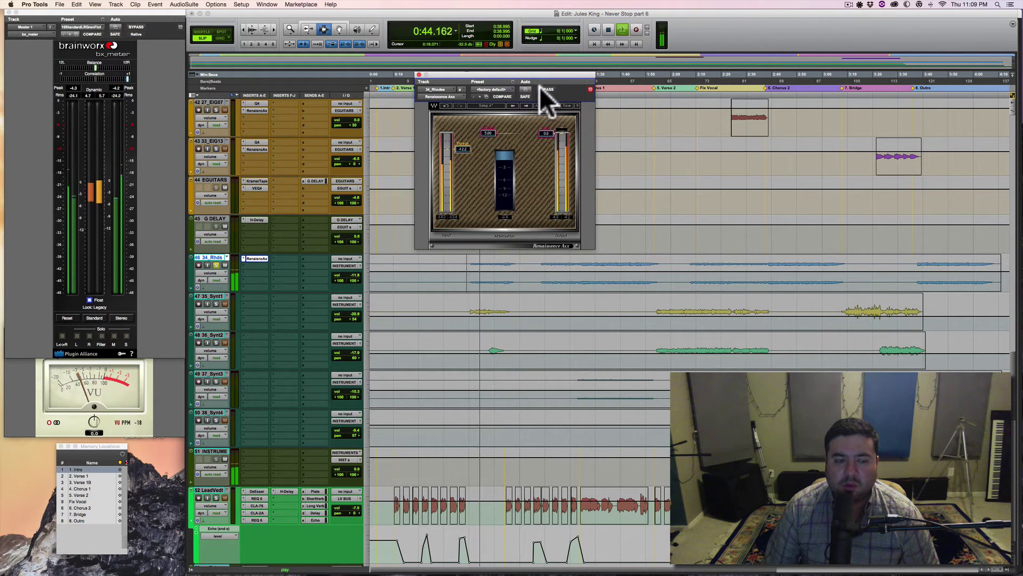
{"action": "key", "text": "space"}
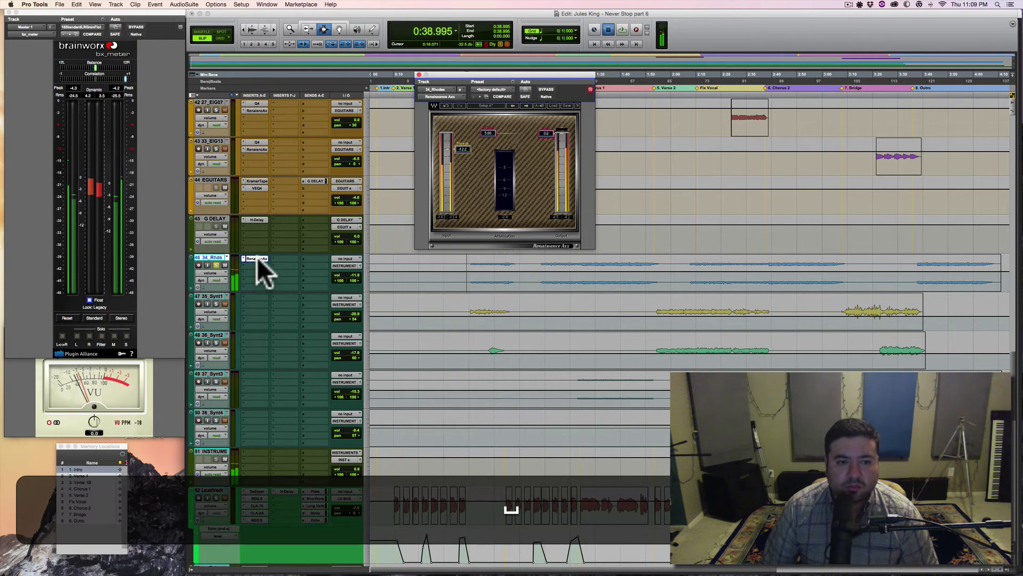
- Add the Q6 equaliser to an empty 34_Rhds insert and move its window aside
{"action": "left_click", "coordinate": [257, 259]}
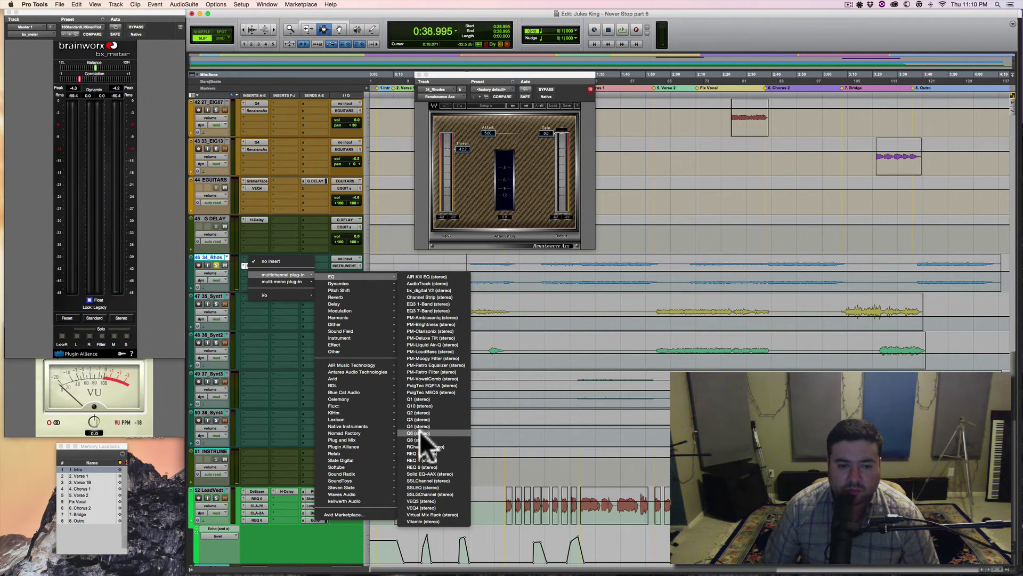
{"action": "left_click", "coordinate": [417, 431]}
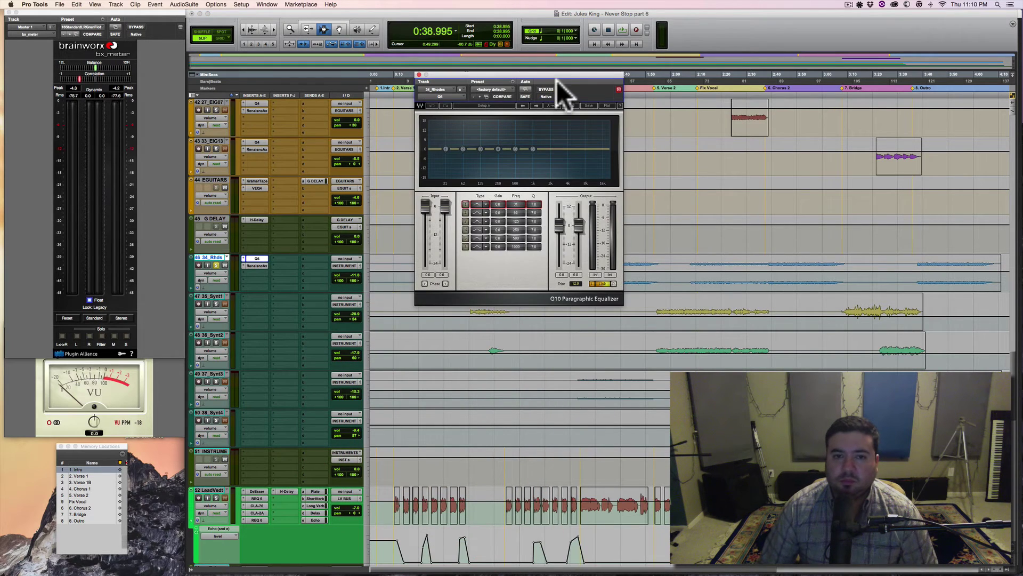
{"action": "left_click_drag", "start_coordinate": [559, 80], "coordinate": [520, 194]}
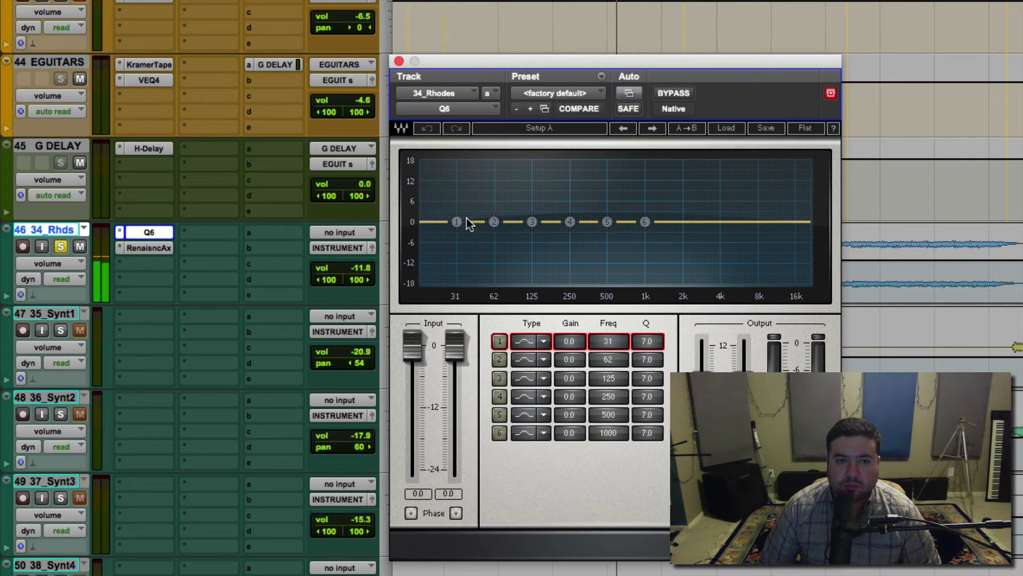
- Close the Q6 window and select a Rhodes passage to audition
{"action": "left_click", "coordinate": [399, 61]}
{"action": "key", "text": "space"}
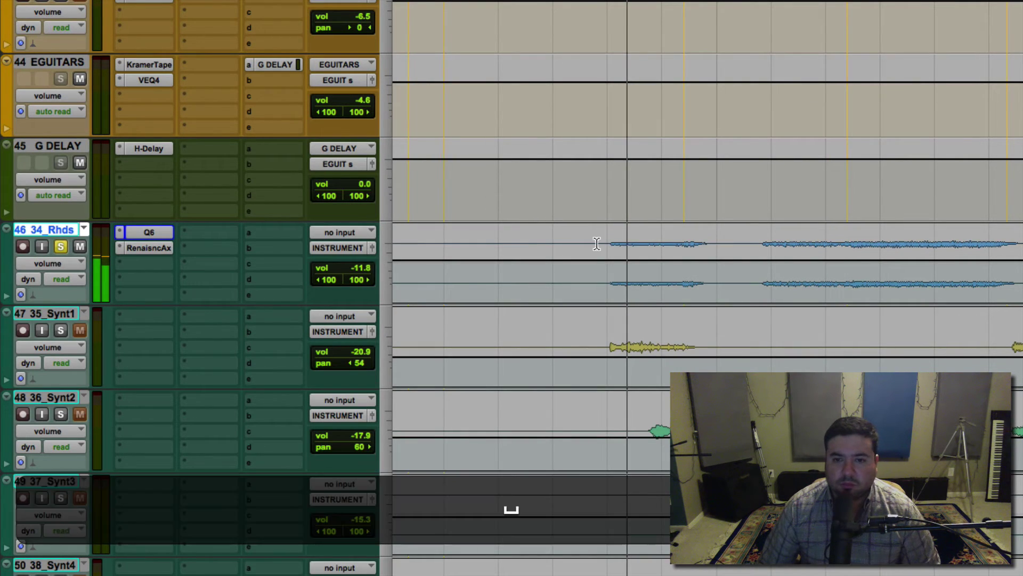
{"action": "left_click_drag", "start_coordinate": [608, 246], "coordinate": [715, 254]}
{"action": "key", "text": "space"}
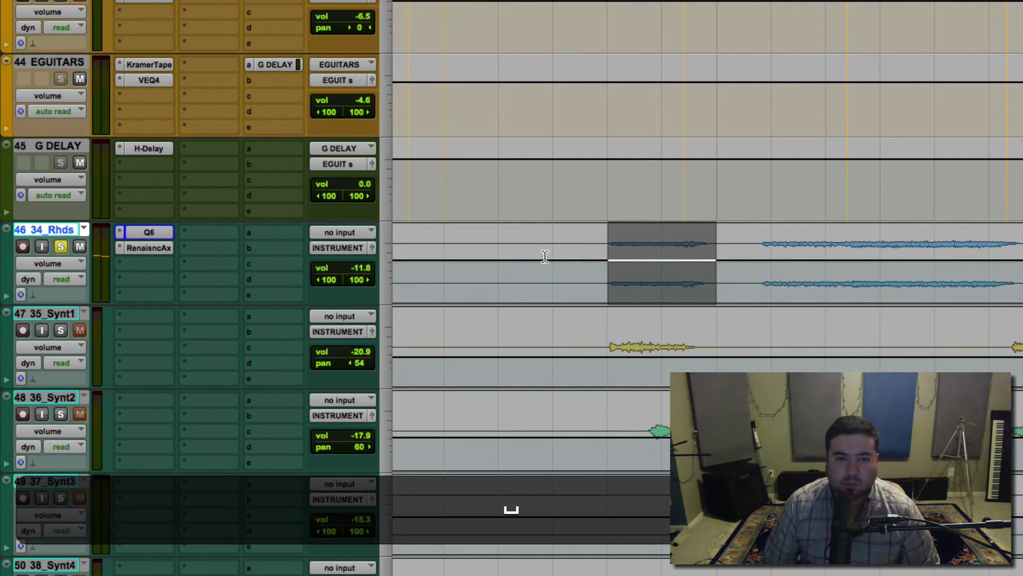
- Make Q6 band 1 a low-cut at about 187 Hz, save, and close the EQ
{"action": "left_click", "coordinate": [151, 233]}
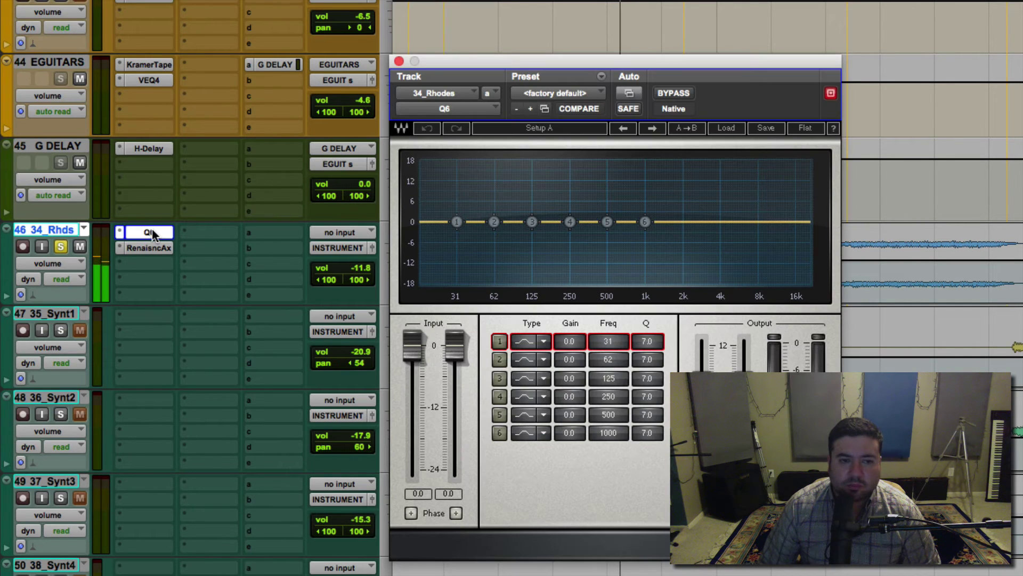
{"action": "left_click", "coordinate": [526, 339]}
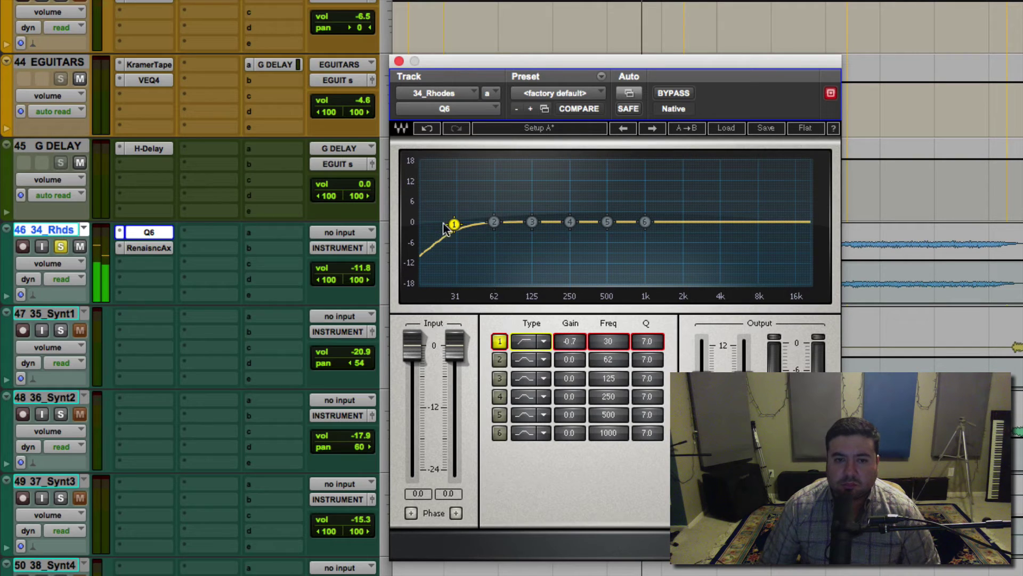
{"action": "left_click_drag", "start_coordinate": [454, 225], "coordinate": [553, 229]}
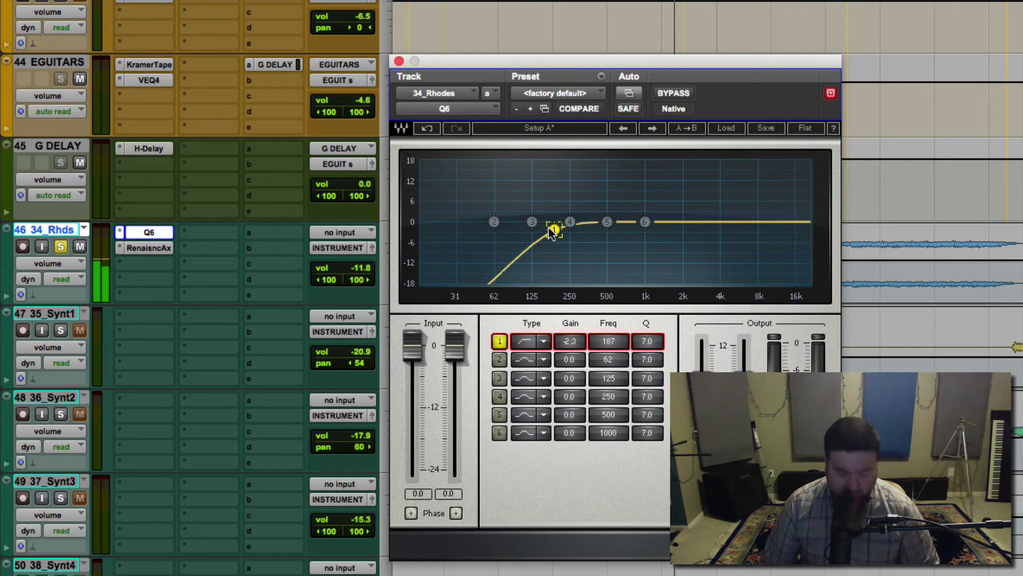
{"action": "key", "text": "super+s"}
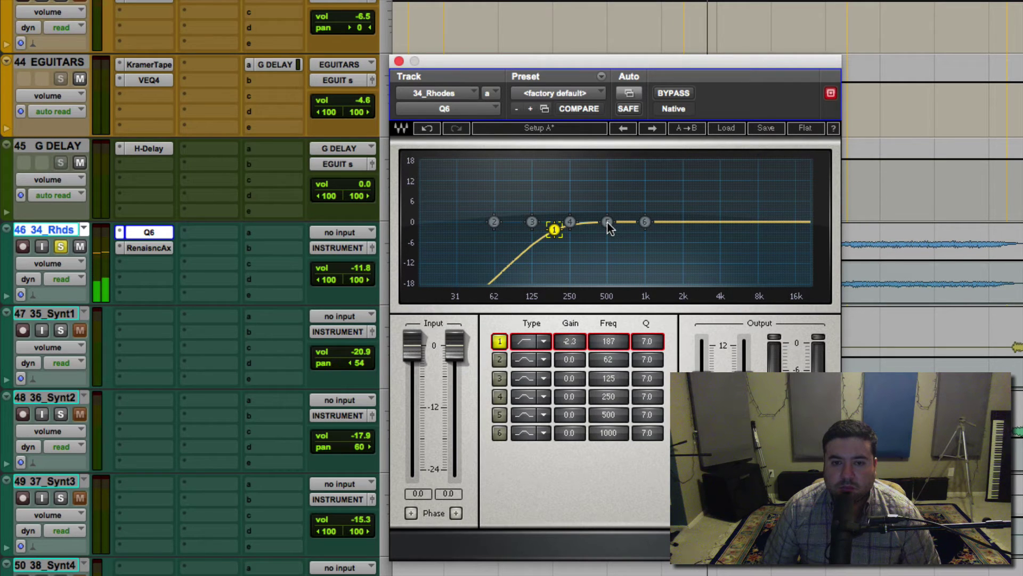
{"action": "key", "text": "space"}
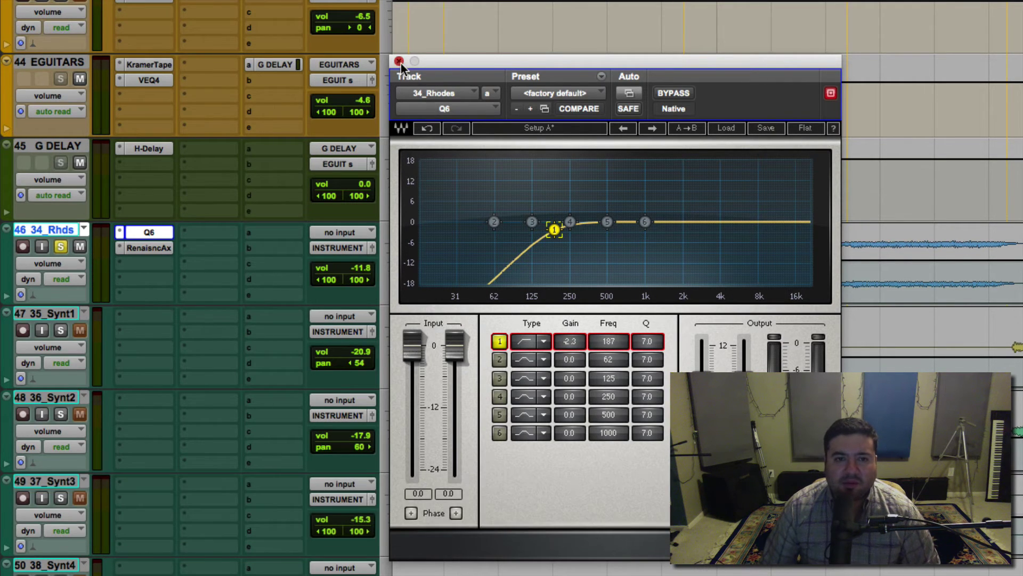
{"action": "left_click", "coordinate": [399, 61]}
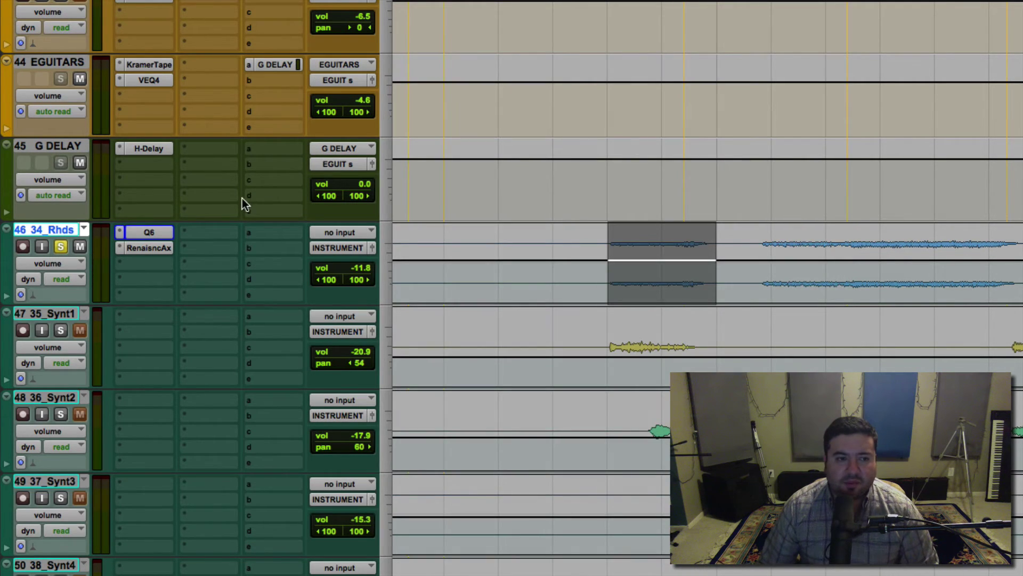
{"action": "left_click", "coordinate": [61, 247]}
{"action": "key", "text": "space"}
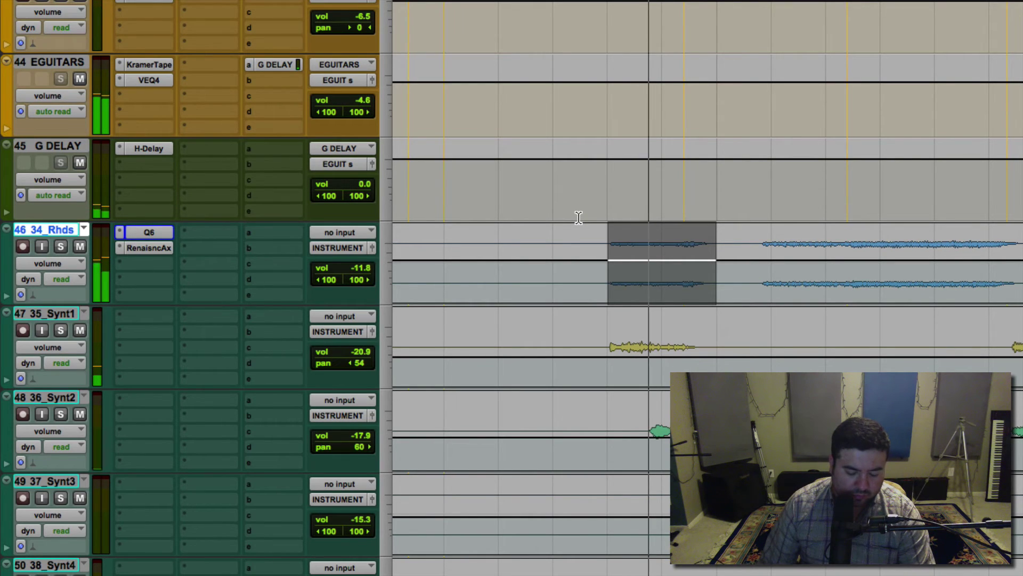
{"action": "key", "text": "shift+s"}
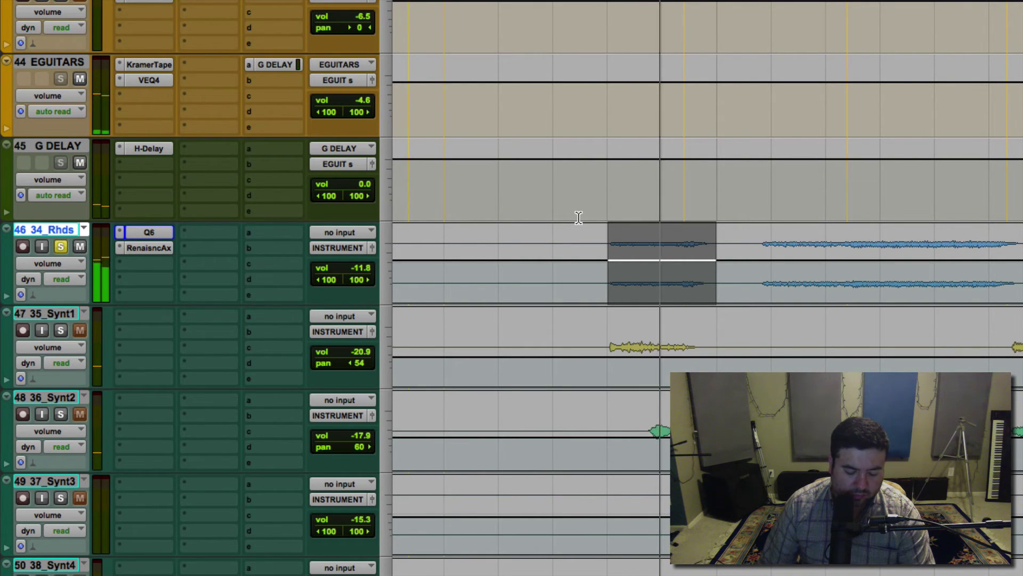
{"action": "key", "text": "shift+s"}
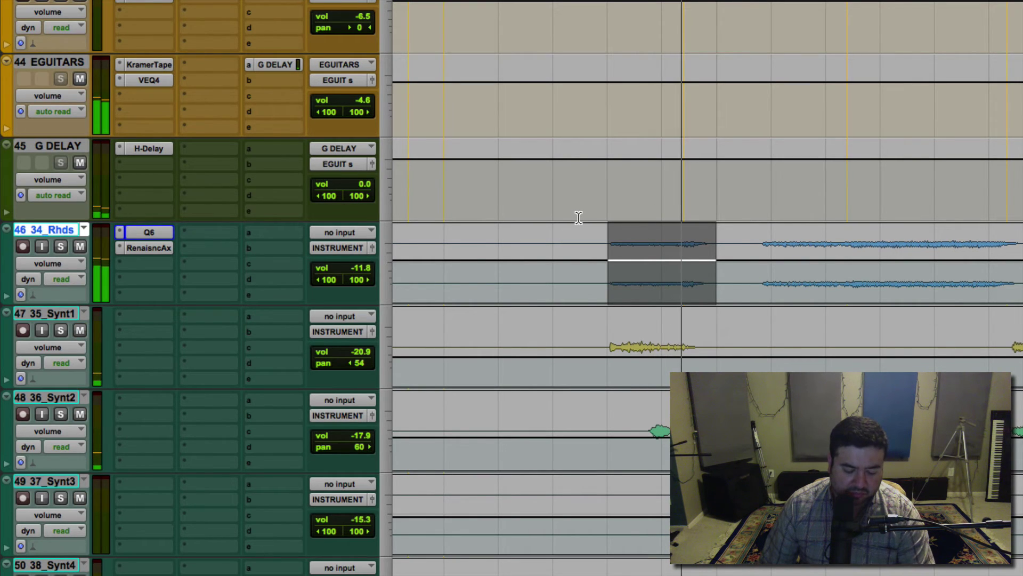
{"action": "key", "text": "shift+i"}
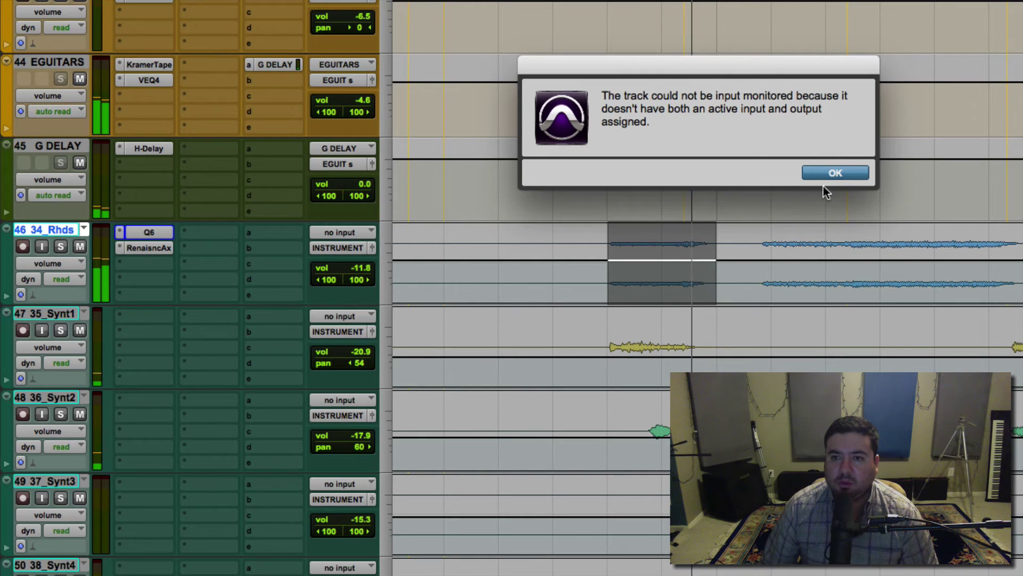
{"action": "left_click", "coordinate": [823, 176]}
{"action": "key", "text": "super+s"}
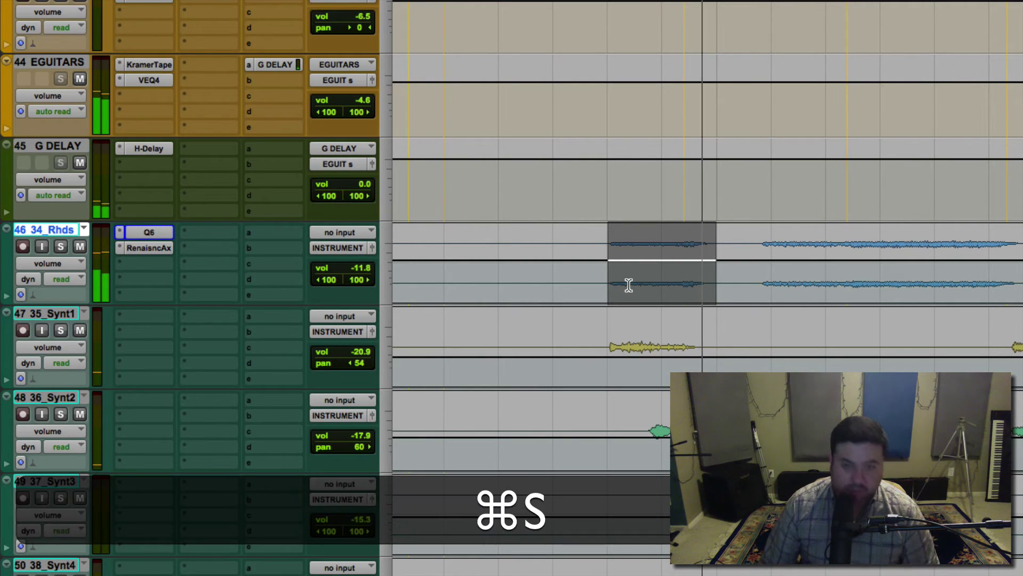
{"action": "key", "text": "super+space"}
{"action": "key", "text": "space"}
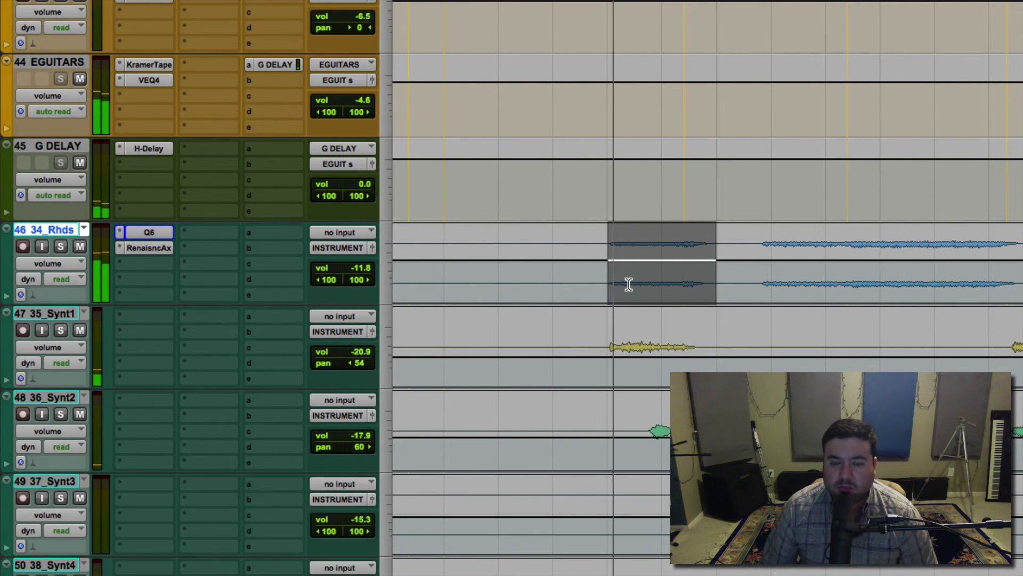
- Set the Rhodes Renaissance Axx threshold to -10.8 dB and move it down one insert
{"action": "left_click", "coordinate": [170, 249]}
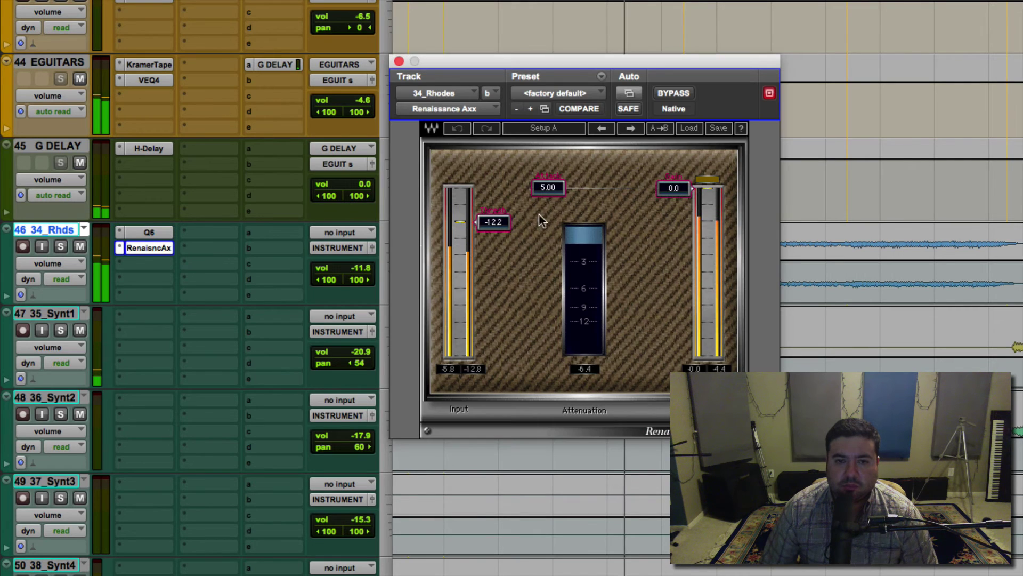
{"action": "mouse_move", "coordinate": [494, 222]}
{"action": "left_mouse_down"}
{"action": "mouse_move", "coordinate": [494, 256]}
{"action": "mouse_move", "coordinate": [493, 218]}
{"action": "mouse_move", "coordinate": [509, 215]}
{"action": "left_mouse_up"}
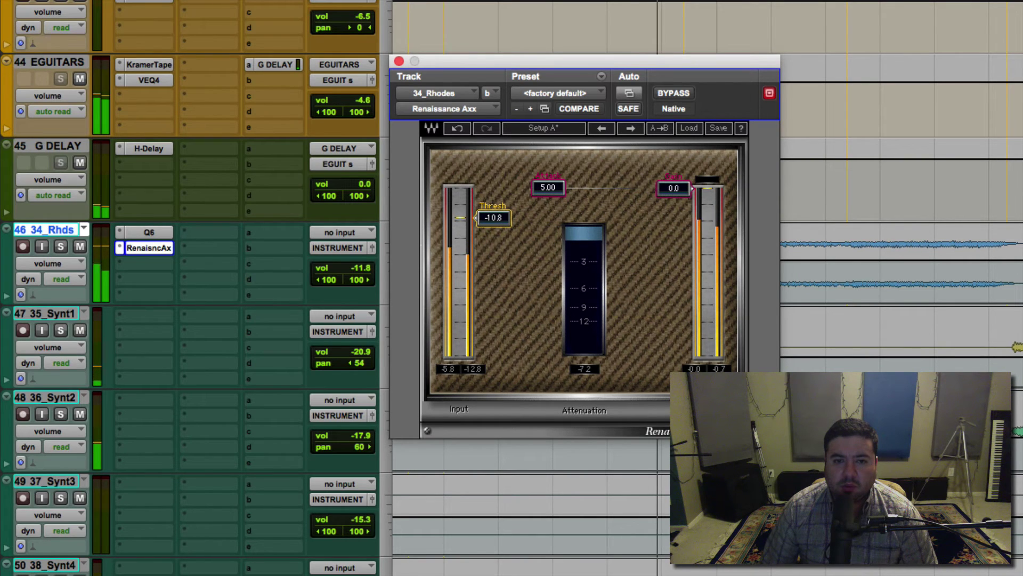
{"action": "key", "text": "space"}
{"action": "left_click", "coordinate": [399, 62]}
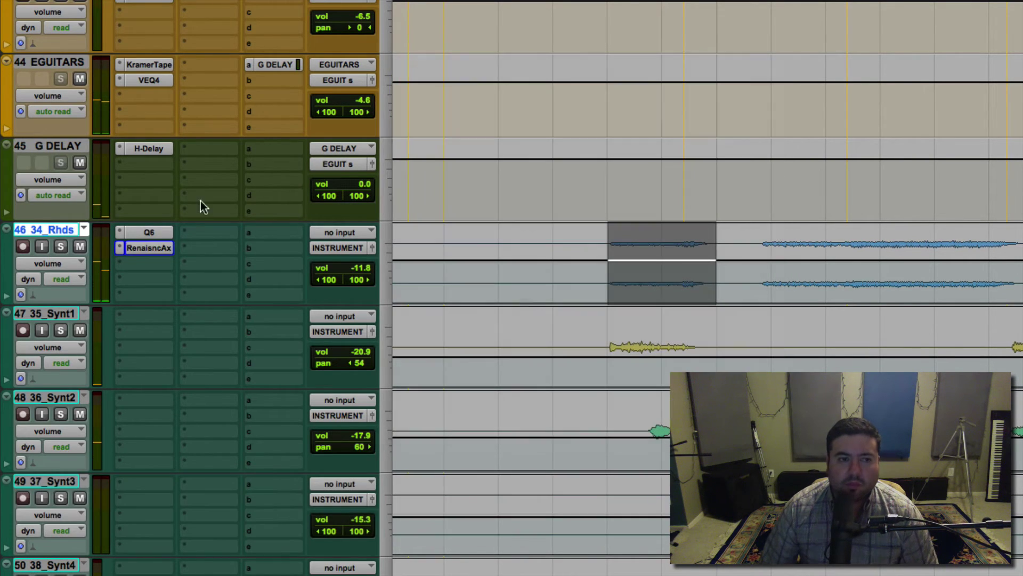
{"action": "mouse_move", "coordinate": [158, 247]}
{"action": "left_mouse_down"}
{"action": "mouse_move", "coordinate": [152, 263]}
{"action": "mouse_move", "coordinate": [150, 247]}
{"action": "left_mouse_up"}
- Adjust the Rhodes volume fader, settling at -7.8 dB
{"action": "left_click_drag", "start_coordinate": [368, 273], "coordinate": [364, 266]}
{"action": "key", "text": "space"}
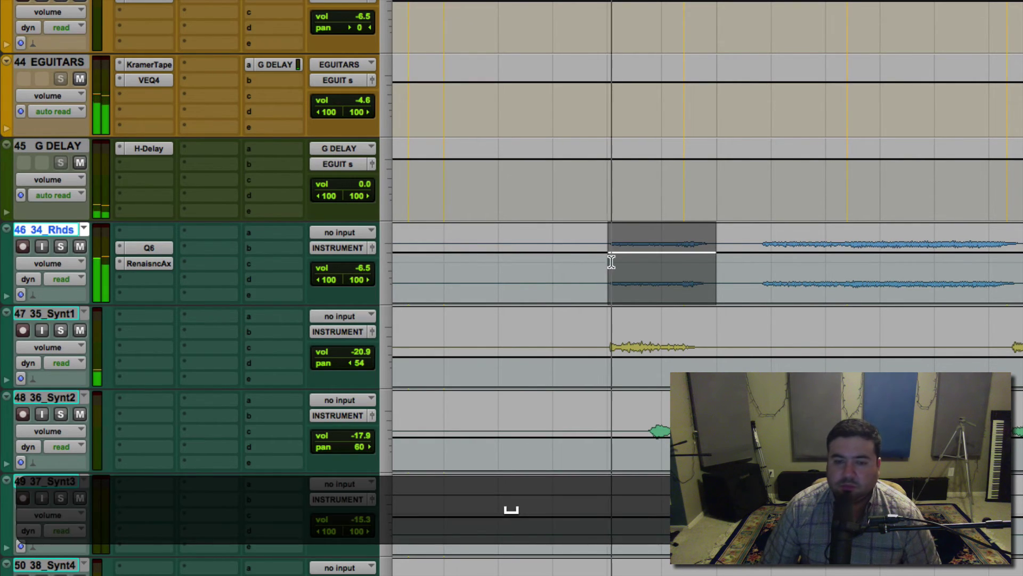
{"action": "left_click_drag", "start_coordinate": [366, 269], "coordinate": [367, 272]}
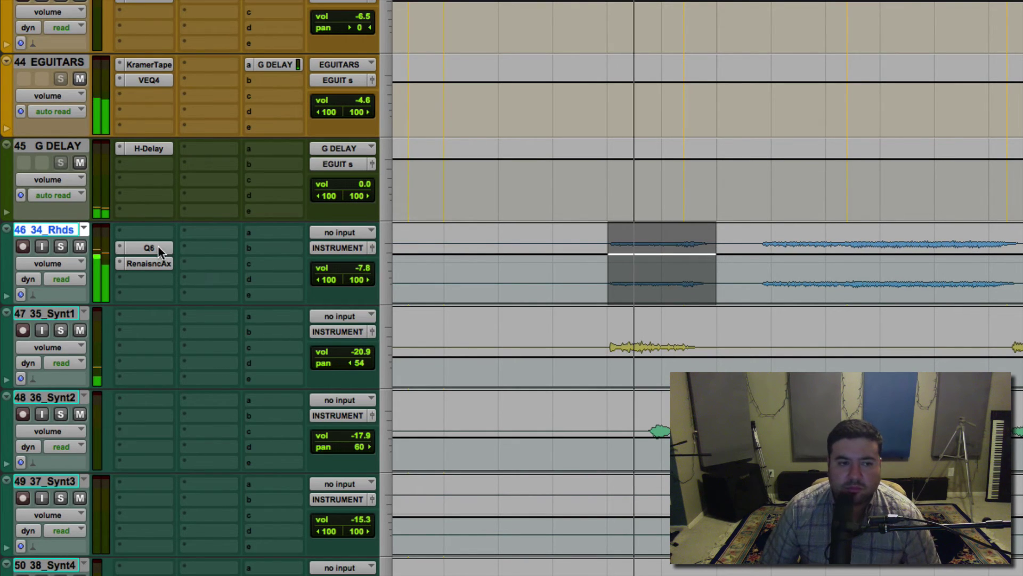
- Restore the Q6 to the first insert and the compressor to the second
{"action": "mouse_move", "coordinate": [158, 246]}
{"action": "left_mouse_down"}
{"action": "mouse_move", "coordinate": [159, 234]}
{"action": "mouse_move", "coordinate": [155, 249]}
{"action": "left_mouse_up"}
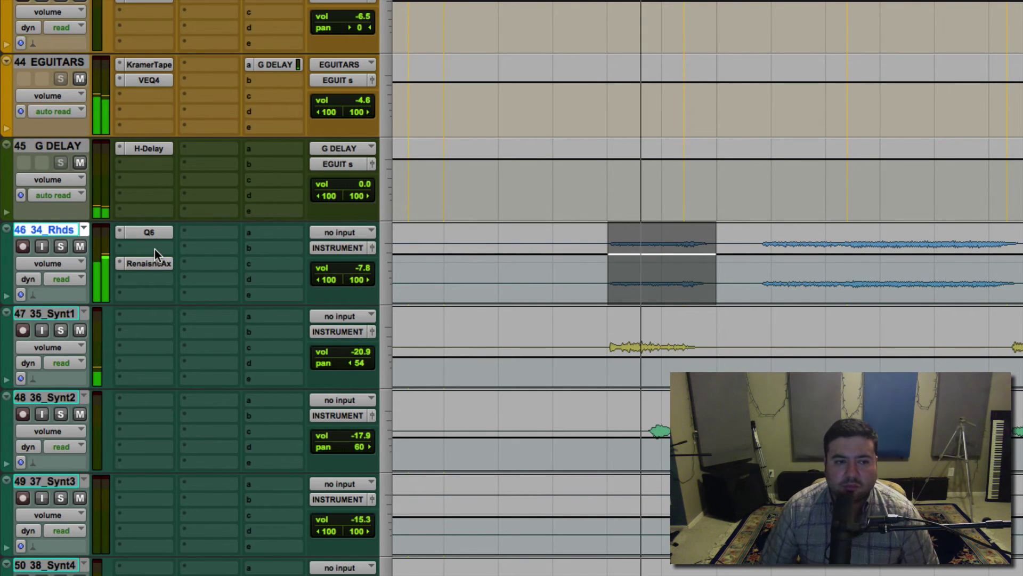
{"action": "left_click", "coordinate": [154, 248]}
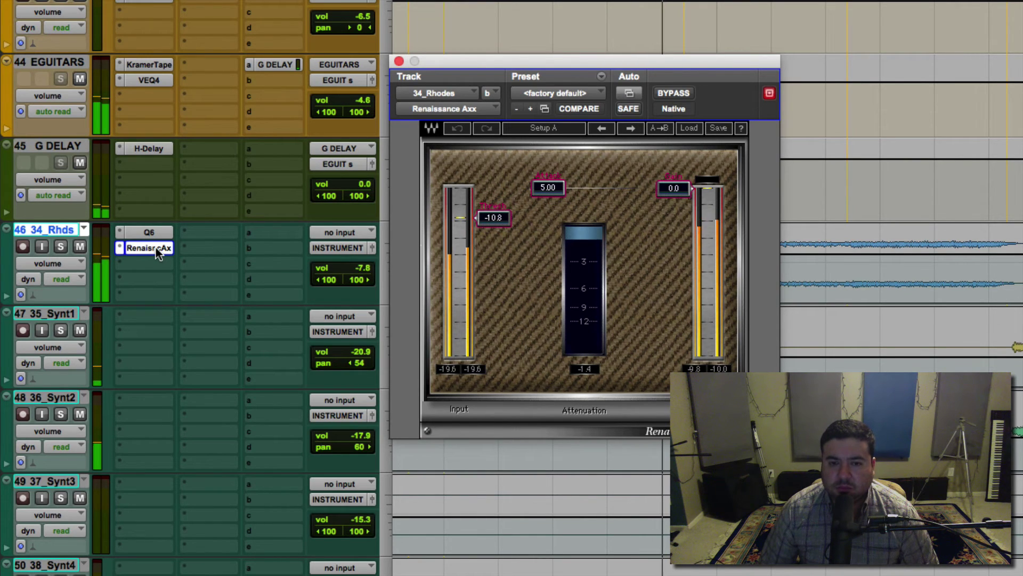
{"action": "left_click", "coordinate": [399, 61]}
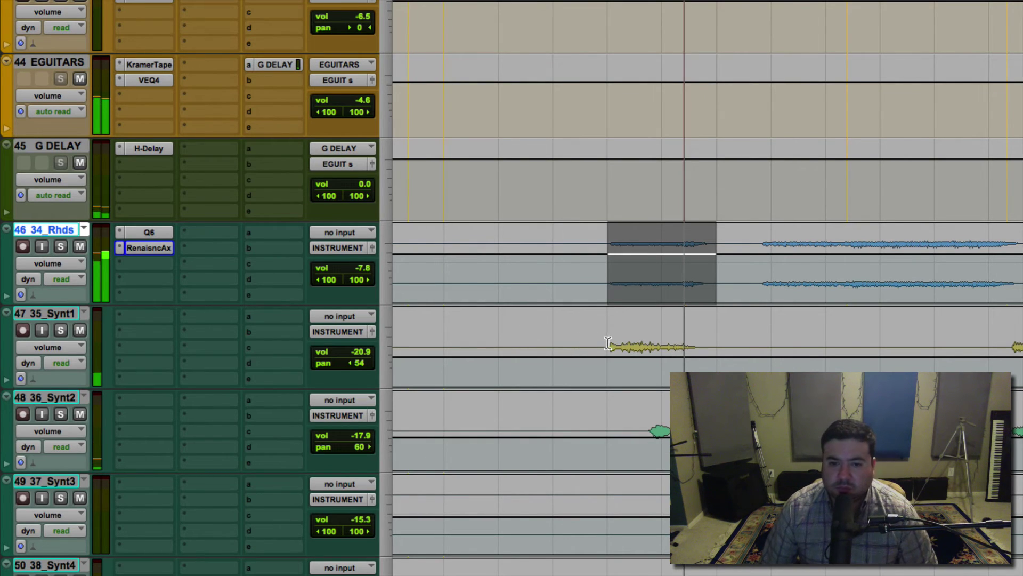
- Audition a 35_Synt1 passage, soloed and then unsoloed
{"action": "key", "text": "space"}
{"action": "left_click_drag", "start_coordinate": [606, 344], "coordinate": [694, 344]}
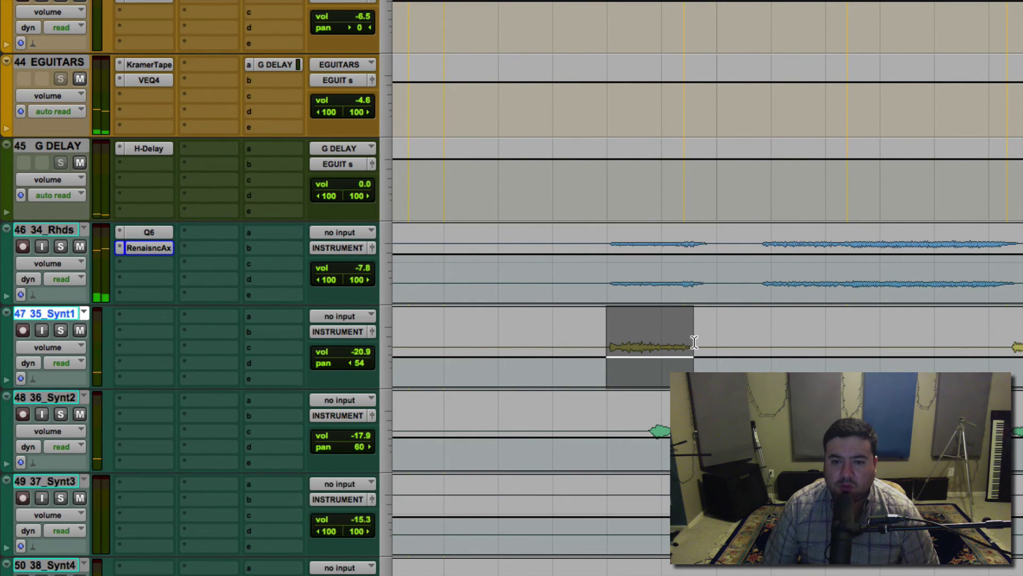
{"action": "key", "text": "space"}
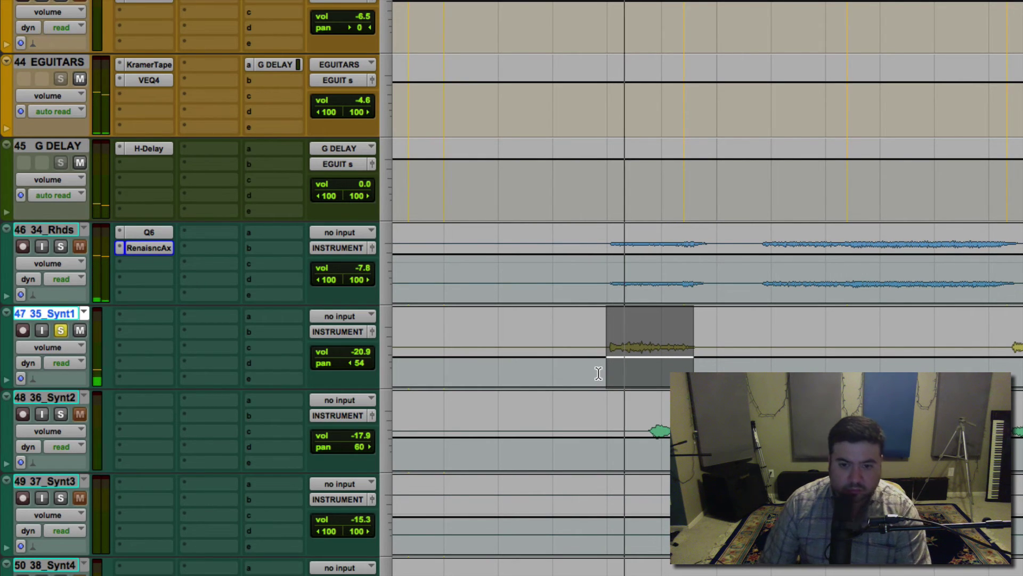
{"action": "key", "text": "shift+s"}
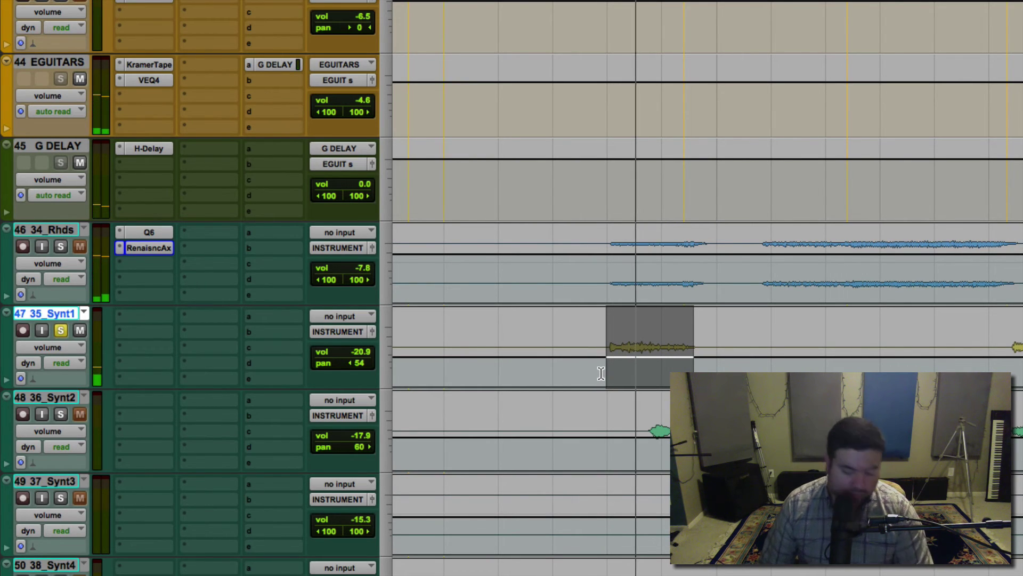
{"action": "key", "text": "shift+s"}
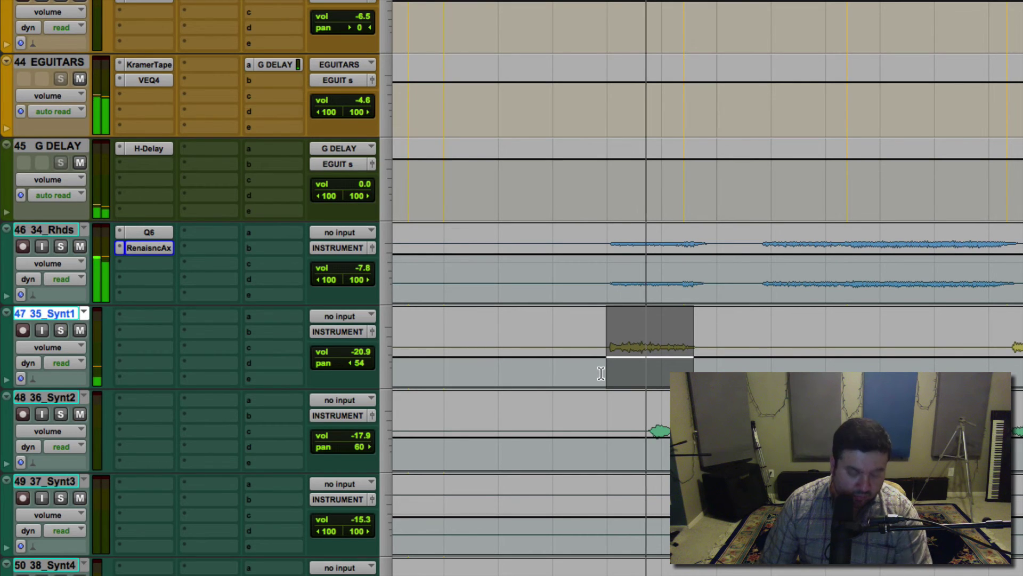
- Audition a short 36_Synt2 passage soloed, then replay it in the full mix
{"action": "left_click", "coordinate": [621, 410]}
{"action": "key", "text": "space"}
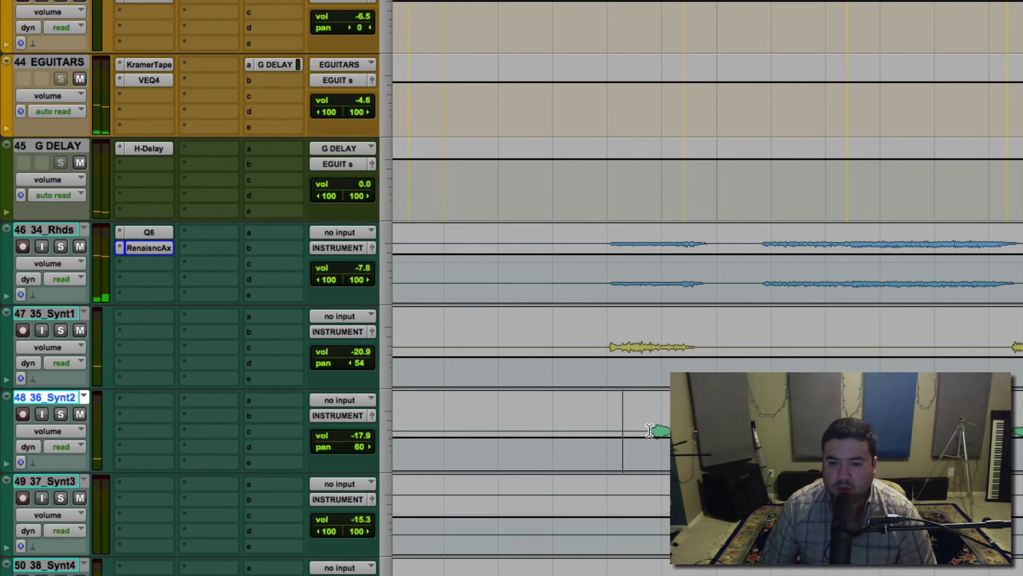
{"action": "left_click_drag", "start_coordinate": [646, 430], "coordinate": [662, 430]}
{"action": "key", "text": "space"}
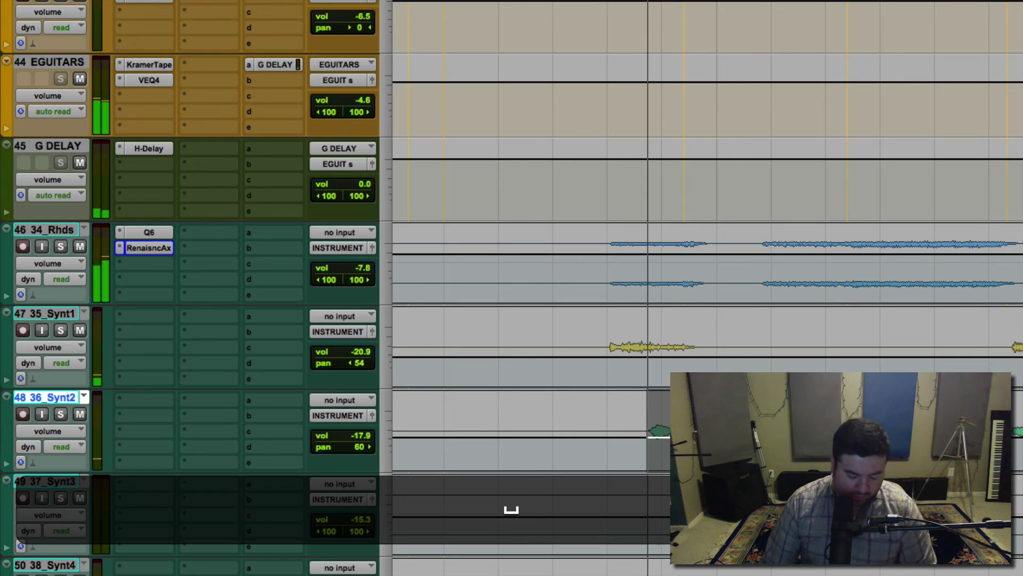
{"action": "key", "text": "shift+s"}
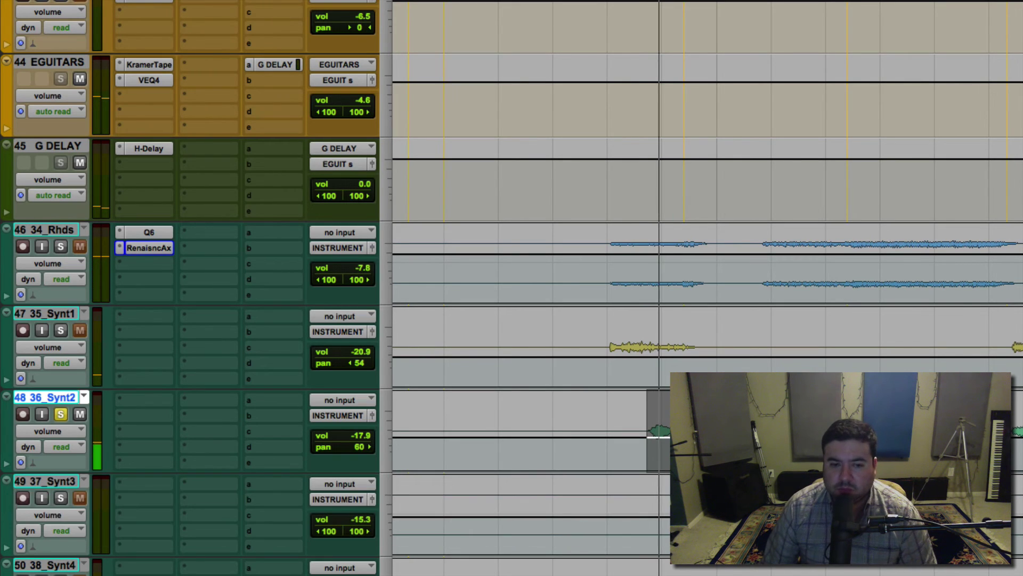
{"action": "key", "text": "space"}
{"action": "key", "text": "shift+s"}
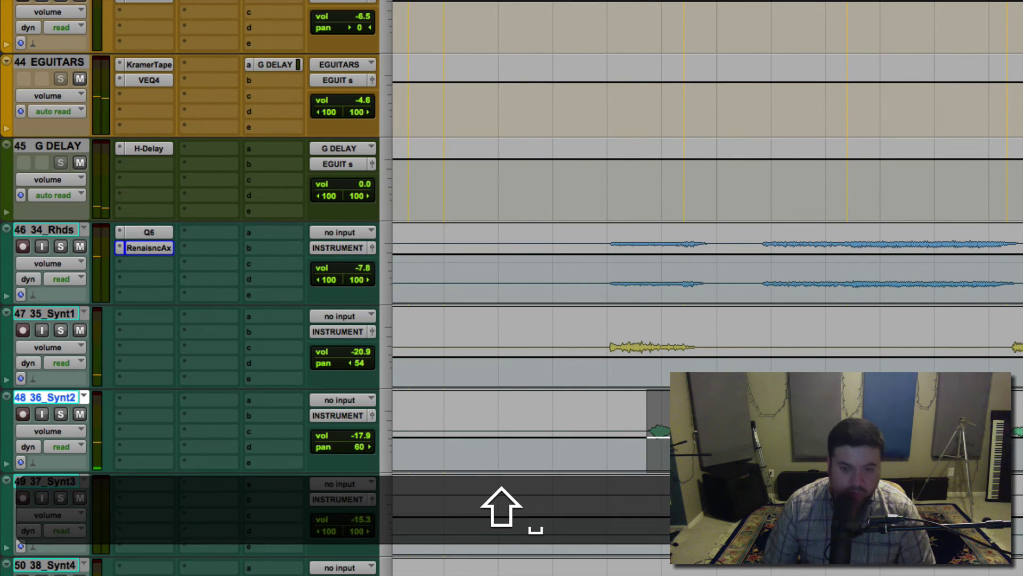
{"action": "key", "text": "space"}
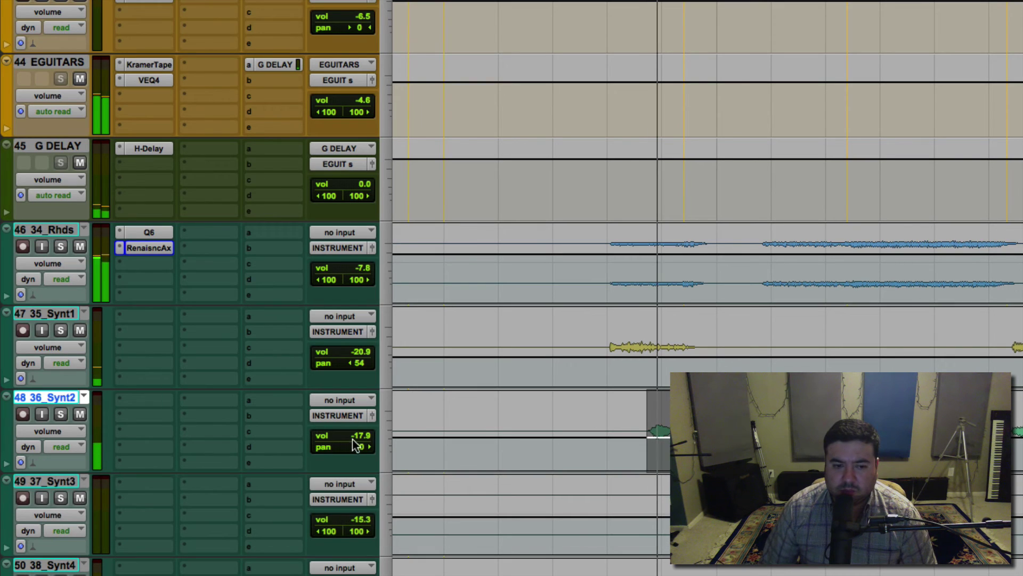
- Raise the Synt2 volume from -17.9 dB to -10.6 dB
{"action": "left_click_drag", "start_coordinate": [353, 439], "coordinate": [357, 426]}
{"action": "left_click", "coordinate": [642, 429]}
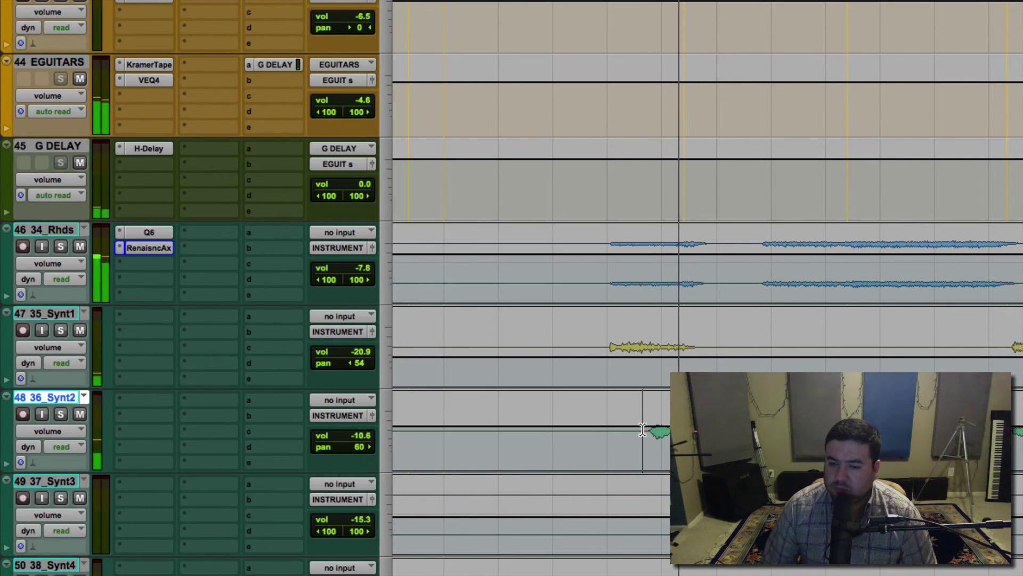
{"action": "key", "text": "space"}
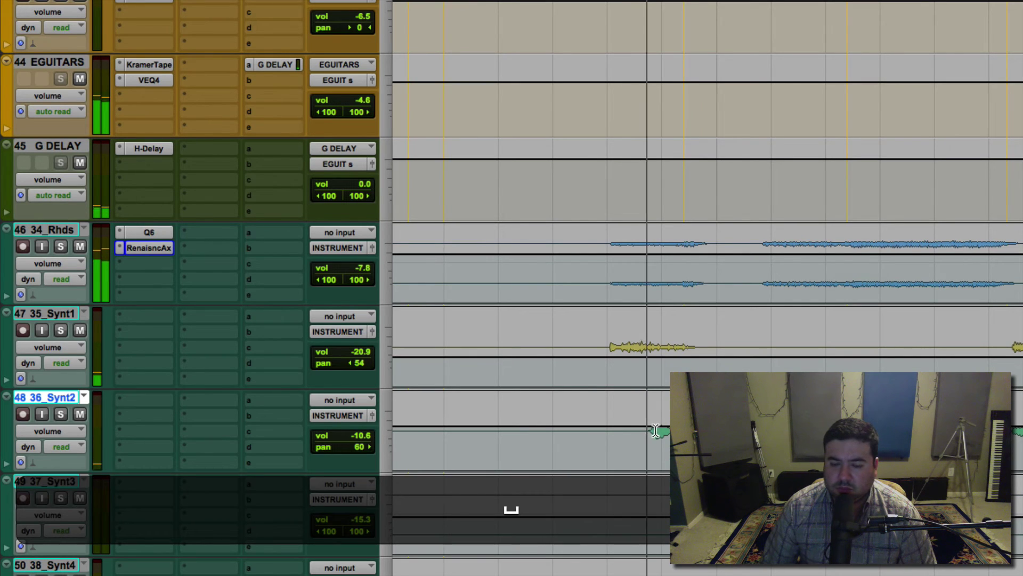
{"action": "scroll", "coordinate": [629, 426], "scroll_direction": "down", "scroll_amount": 2}
{"action": "scroll", "coordinate": [628, 425], "scroll_direction": "down", "scroll_amount": 2}
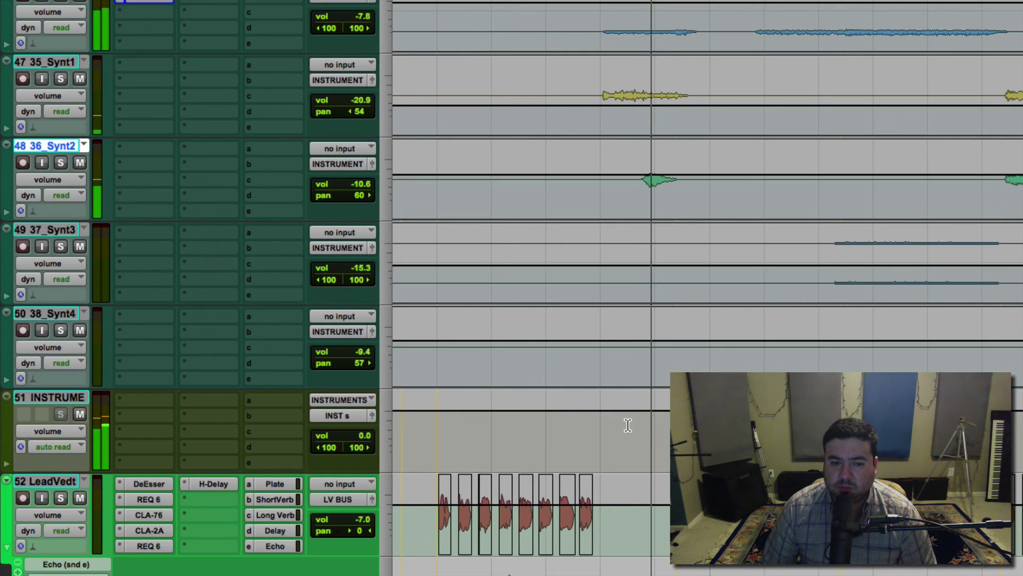
{"action": "scroll", "coordinate": [469, 437], "scroll_direction": "up", "scroll_amount": 2}
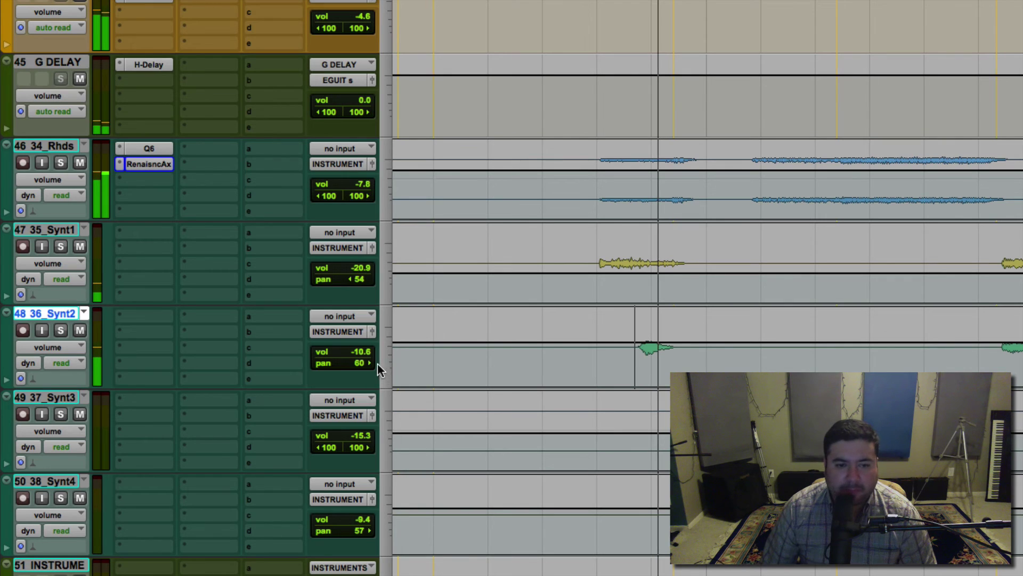
- Lower the Synt2 volume to -13.2 dB and check it from a point on Rhds
{"action": "left_click_drag", "start_coordinate": [357, 352], "coordinate": [358, 356]}
{"action": "key", "text": "space"}
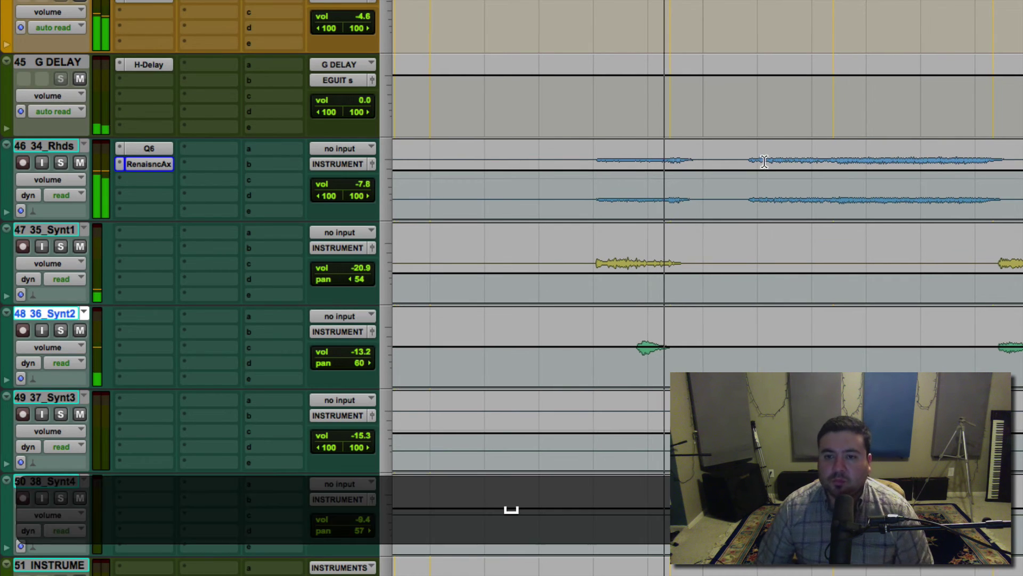
{"action": "left_click", "coordinate": [751, 163]}
{"action": "key", "text": "space"}
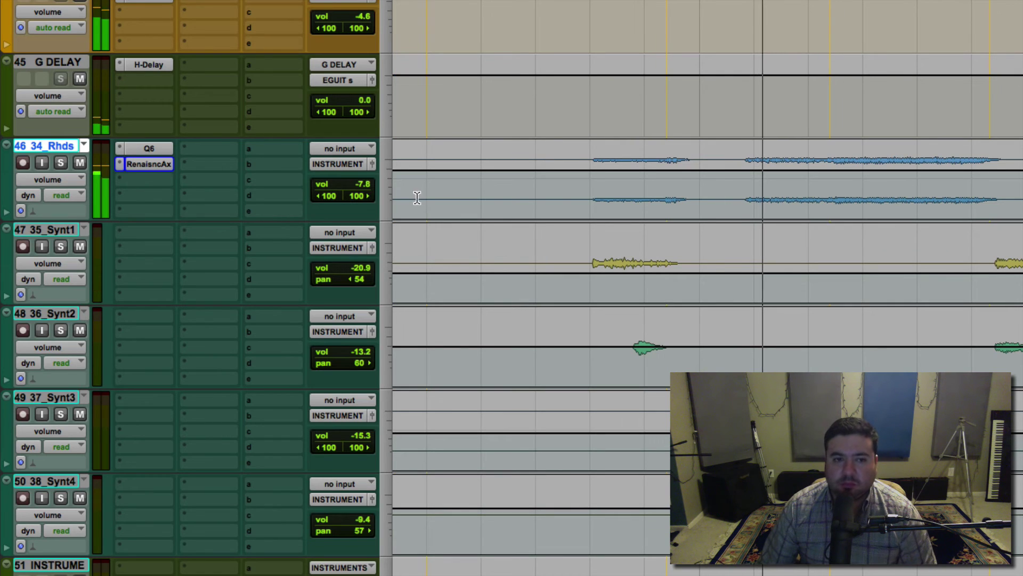
{"action": "key", "text": "space"}
- Replay the mix from an earlier point on the Rhds track
{"action": "left_click", "coordinate": [595, 162]}
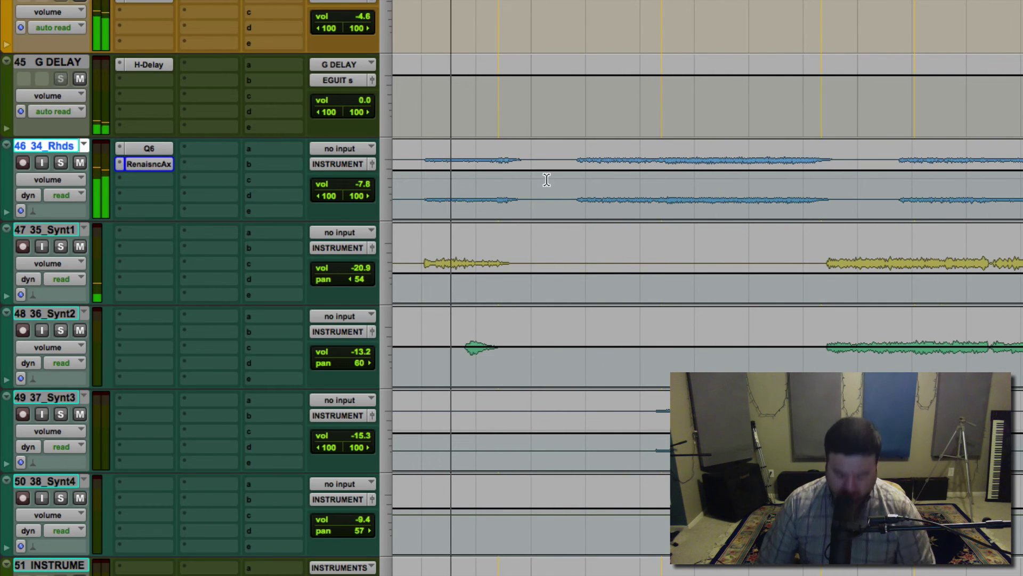
{"action": "key", "text": "space"}
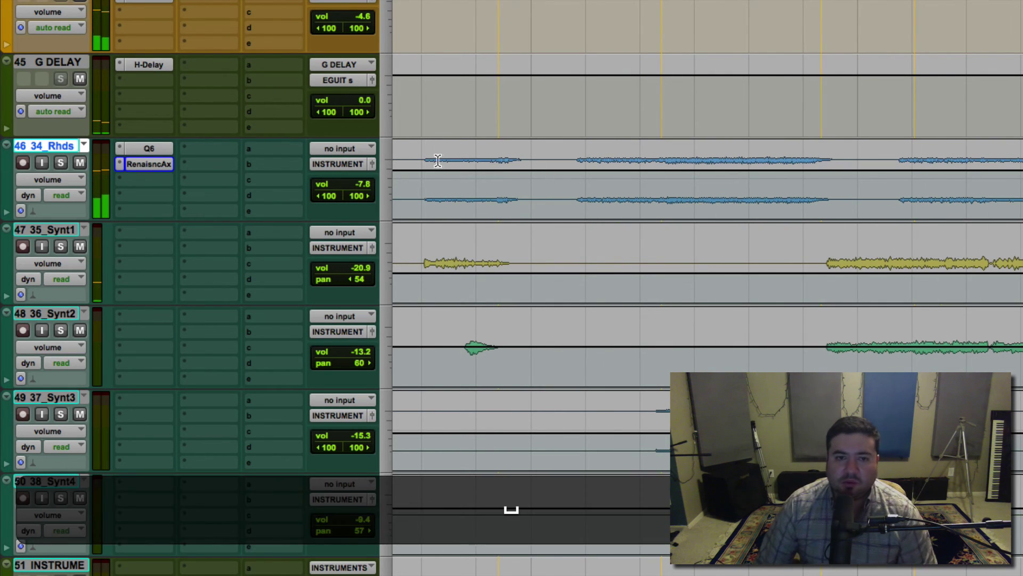
{"action": "key", "text": "space"}
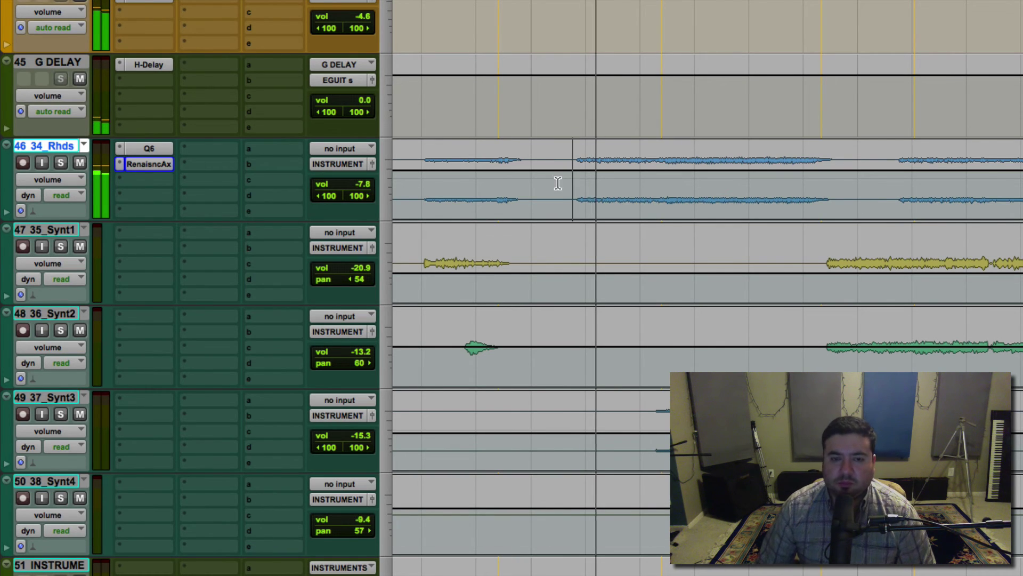
{"action": "key", "text": "space"}
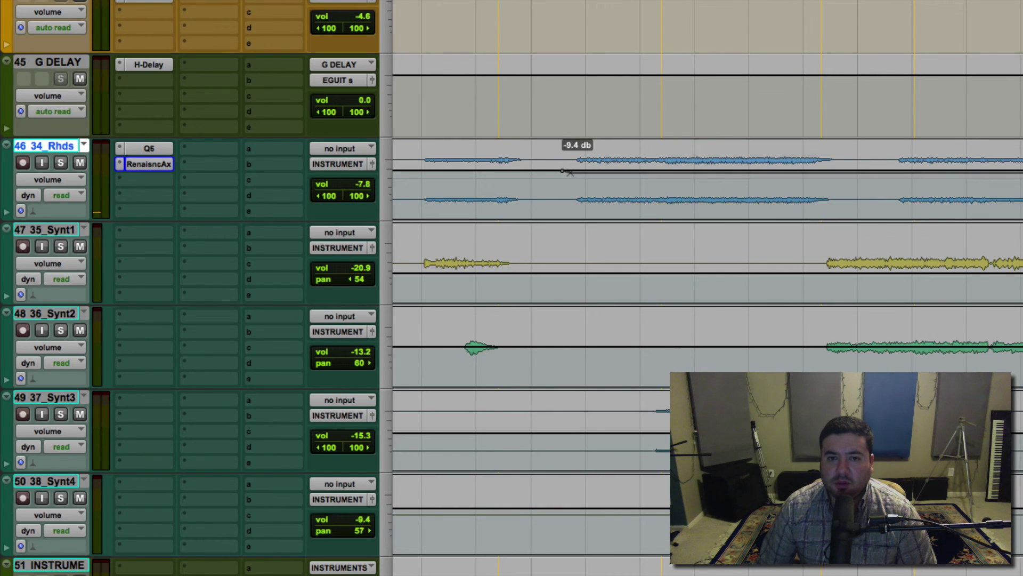
- Pull the Rhds volume automation after the breakpoint to -9.4 dB, then lower it further
{"action": "left_click_drag", "start_coordinate": [571, 173], "coordinate": [574, 176]}
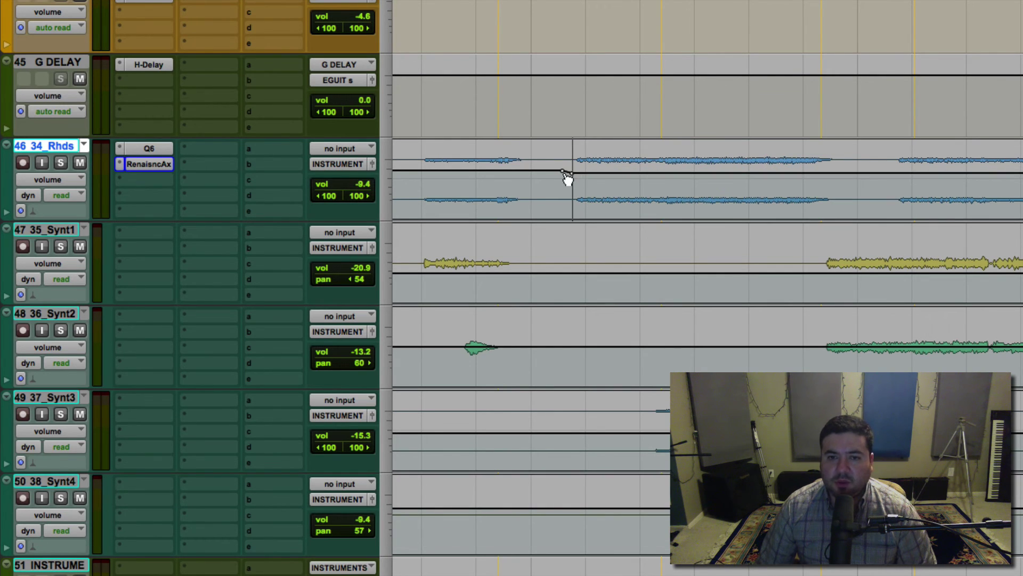
{"action": "key", "text": "F7"}
{"action": "key", "text": "space"}
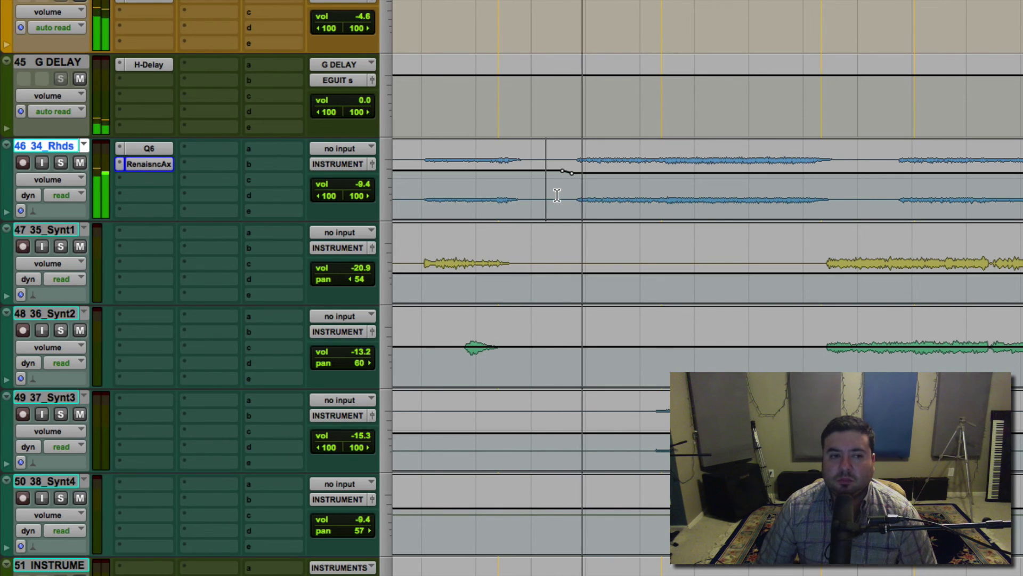
{"action": "key", "text": "F8"}
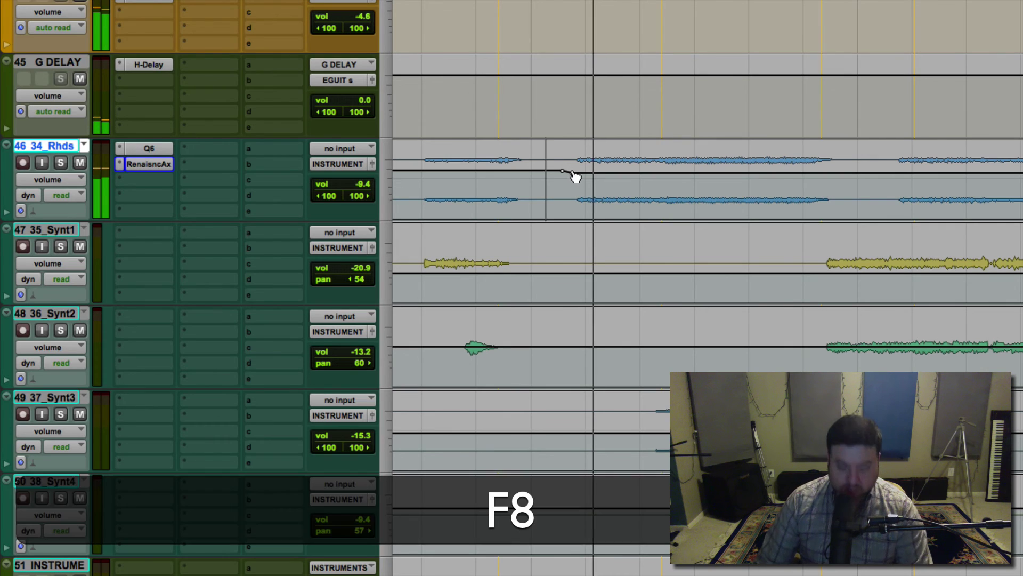
{"action": "left_click_drag", "start_coordinate": [576, 177], "coordinate": [576, 186]}
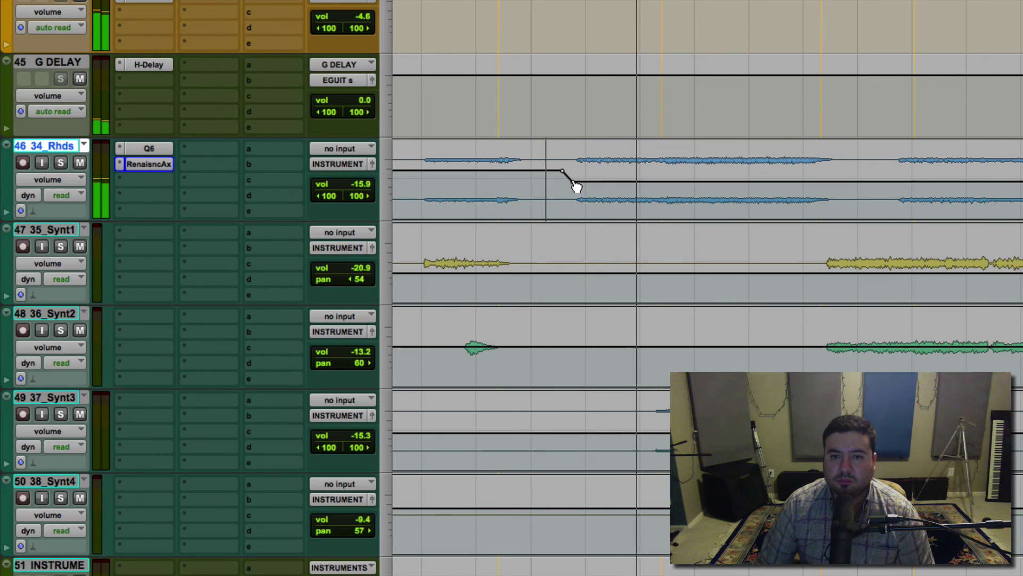
{"action": "key", "text": "space"}
{"action": "key", "text": "space"}
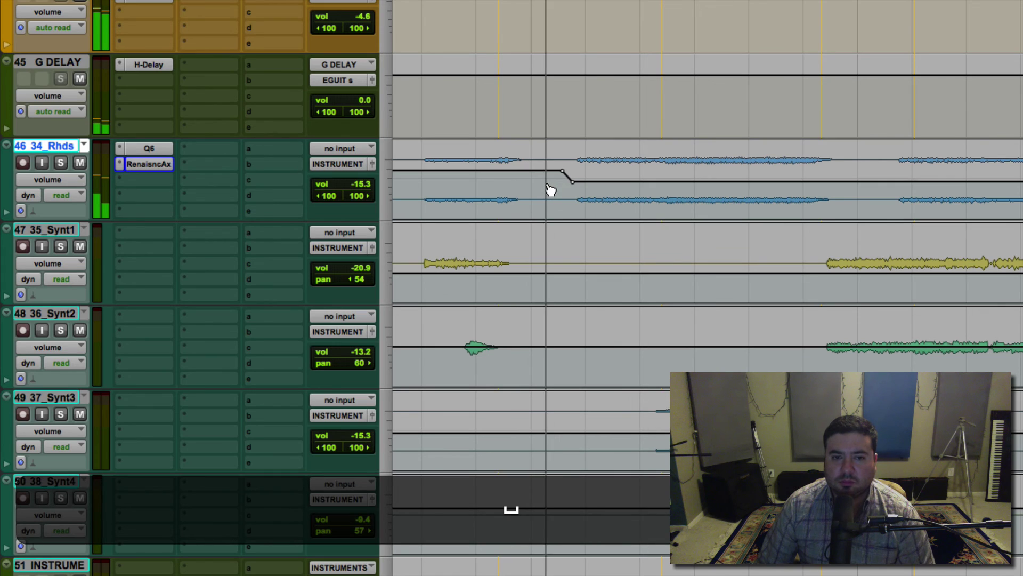
- Check Rhds soloed, drop the later volume to -17.5 dB, and save the session
{"action": "left_click", "coordinate": [62, 162]}
{"action": "left_click", "coordinate": [62, 163]}
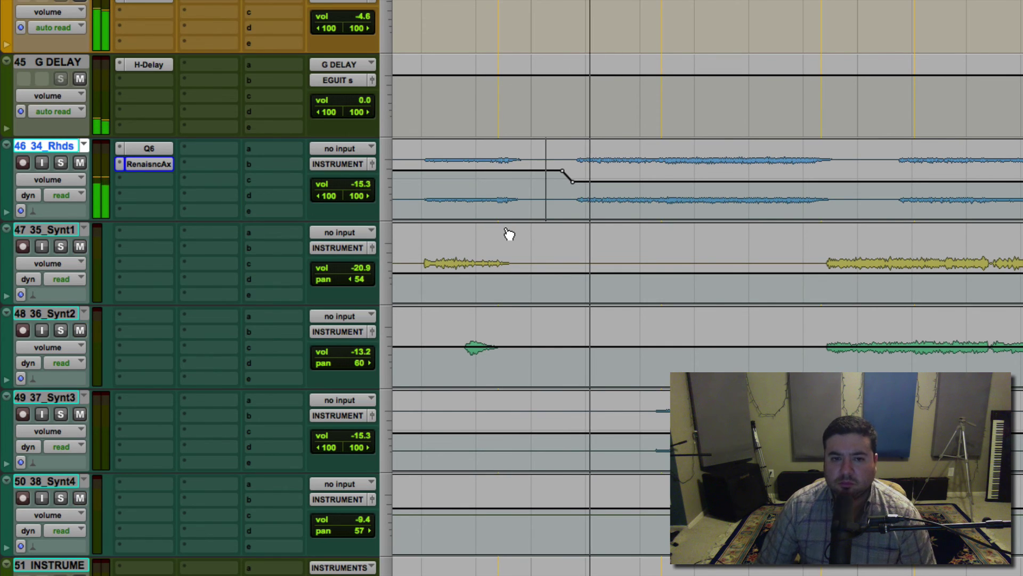
{"action": "key", "text": "super+s"}
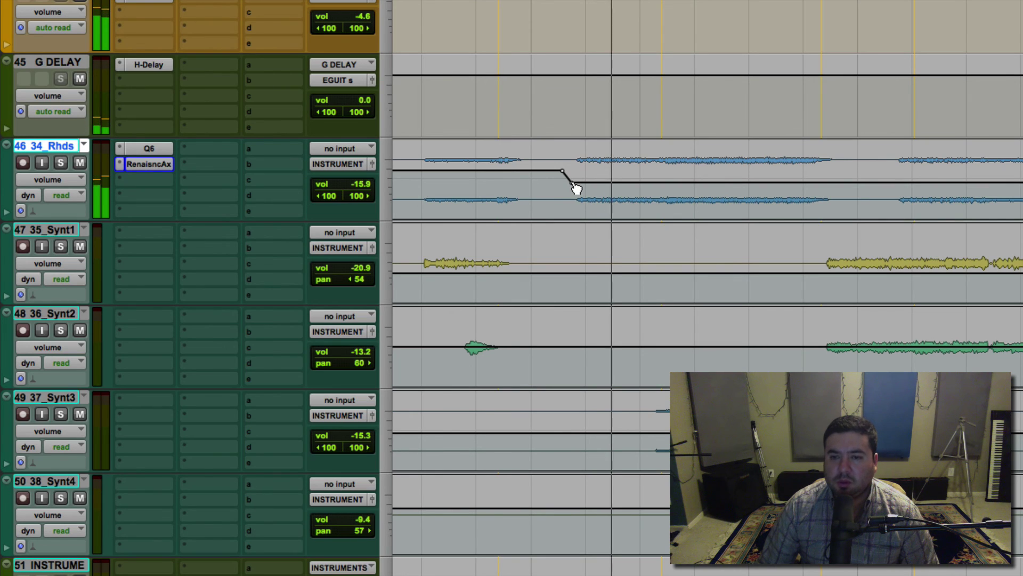
{"action": "left_click_drag", "start_coordinate": [574, 183], "coordinate": [573, 184]}
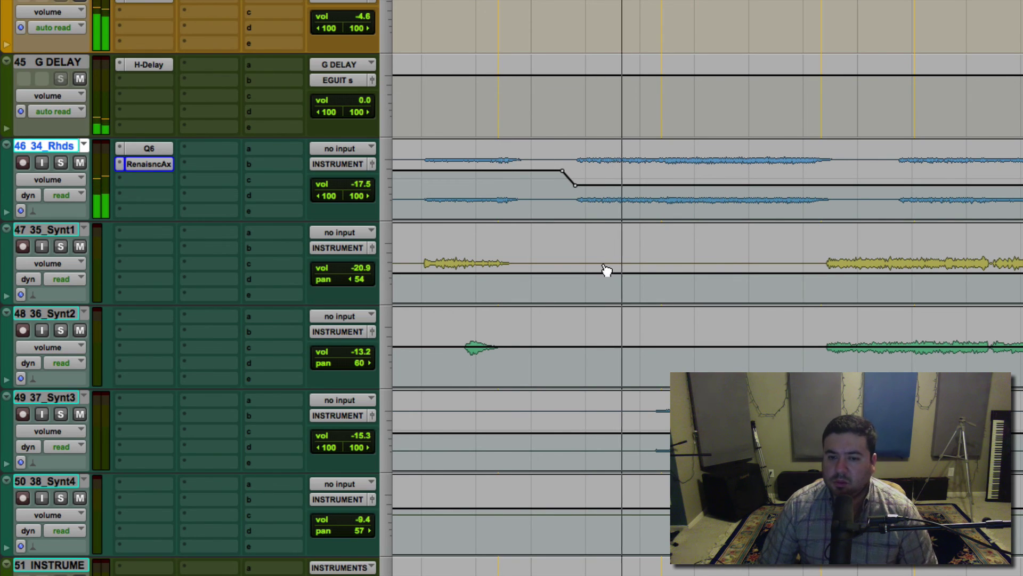
{"action": "key", "text": "super+s"}
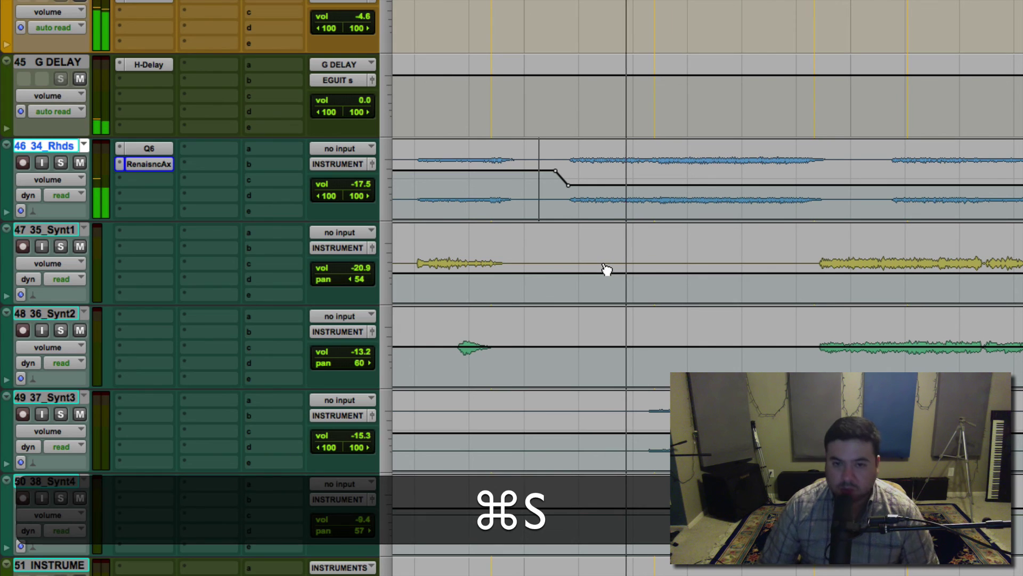
{"action": "key", "text": "space"}
- Switch back to the Selector and replay the Rhds volume dip from a set point
{"action": "key", "text": "F7"}
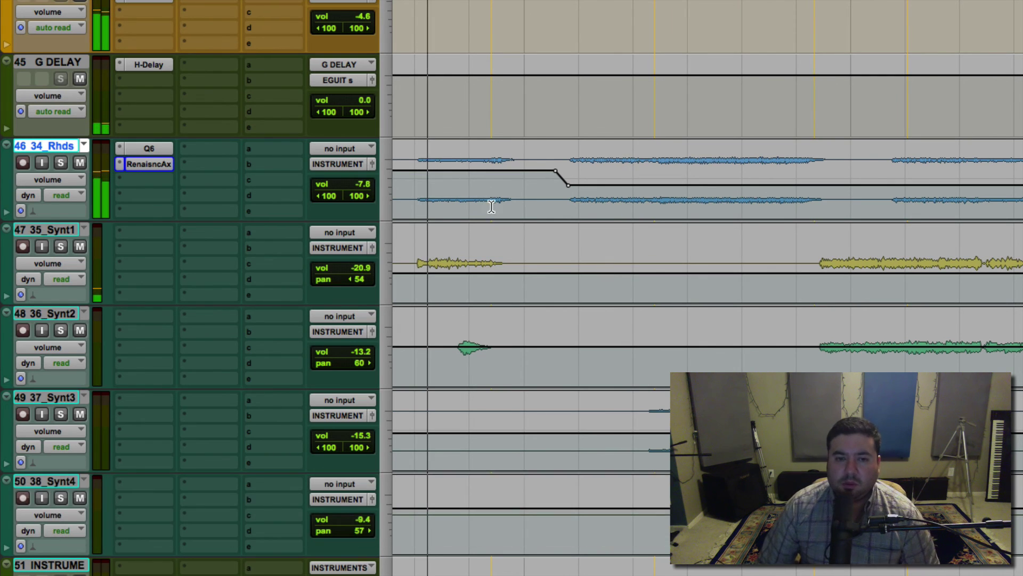
{"action": "key", "text": "space"}
{"action": "left_click", "coordinate": [563, 170]}
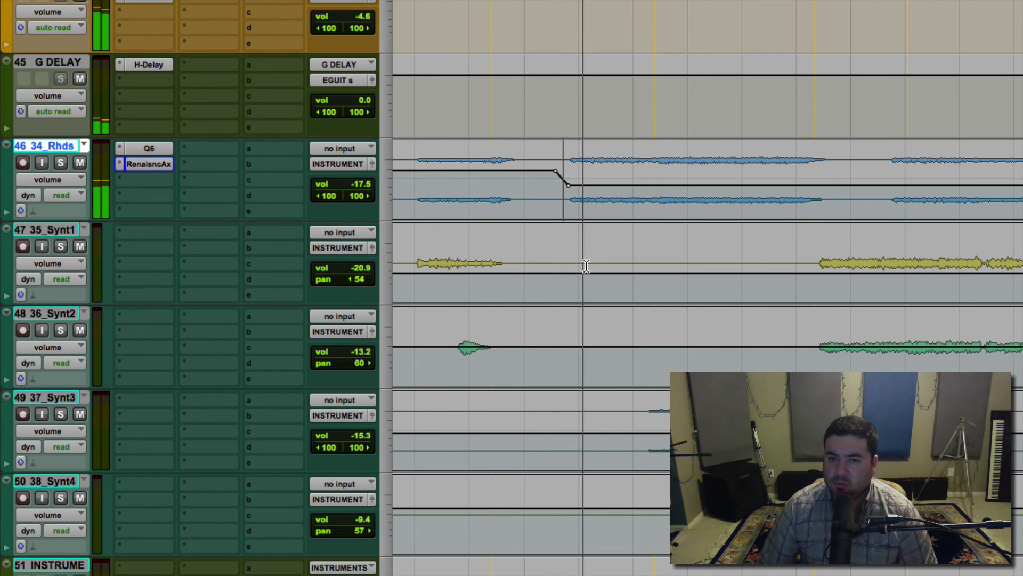
{"action": "key", "text": "space"}
{"action": "scroll", "coordinate": [588, 267], "scroll_direction": "down", "scroll_amount": 4}
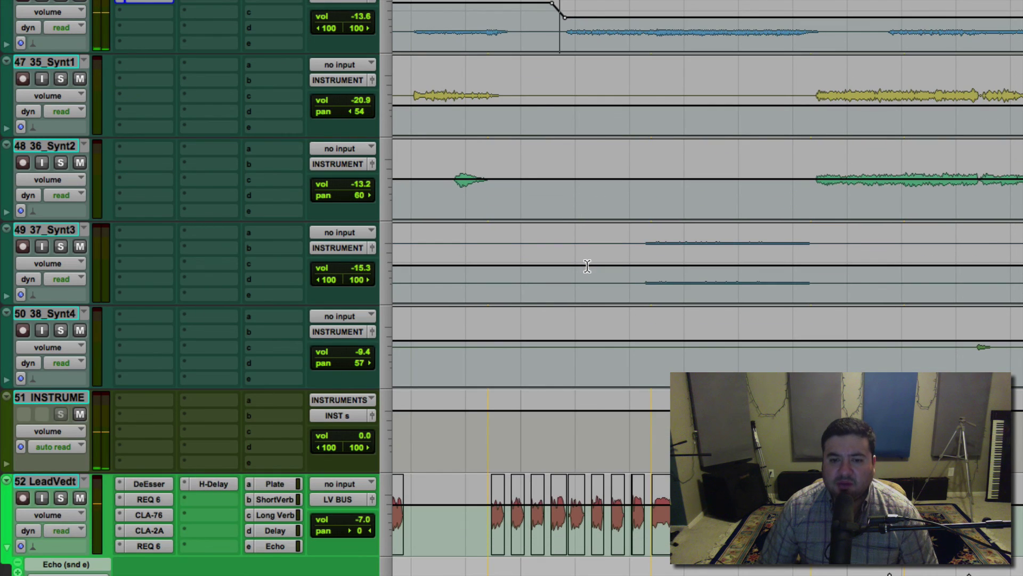
{"action": "scroll", "coordinate": [587, 266], "scroll_direction": "down", "scroll_amount": 2}
{"action": "scroll", "coordinate": [584, 263], "scroll_direction": "up", "scroll_amount": 8}
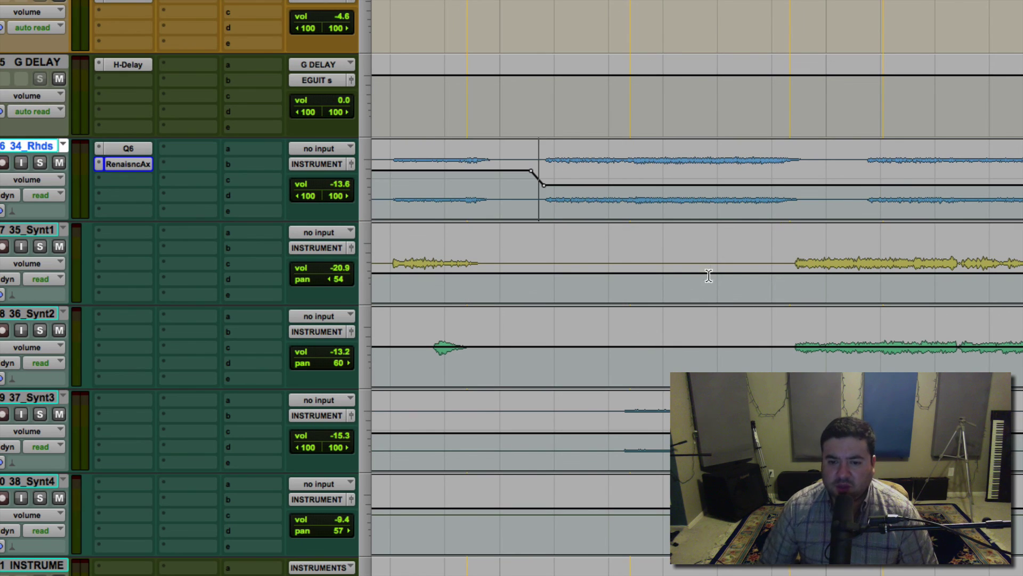
- Play a selected Synt3 range with the track soloed, then stop
{"action": "left_click_drag", "start_coordinate": [624, 424], "coordinate": [660, 425]}
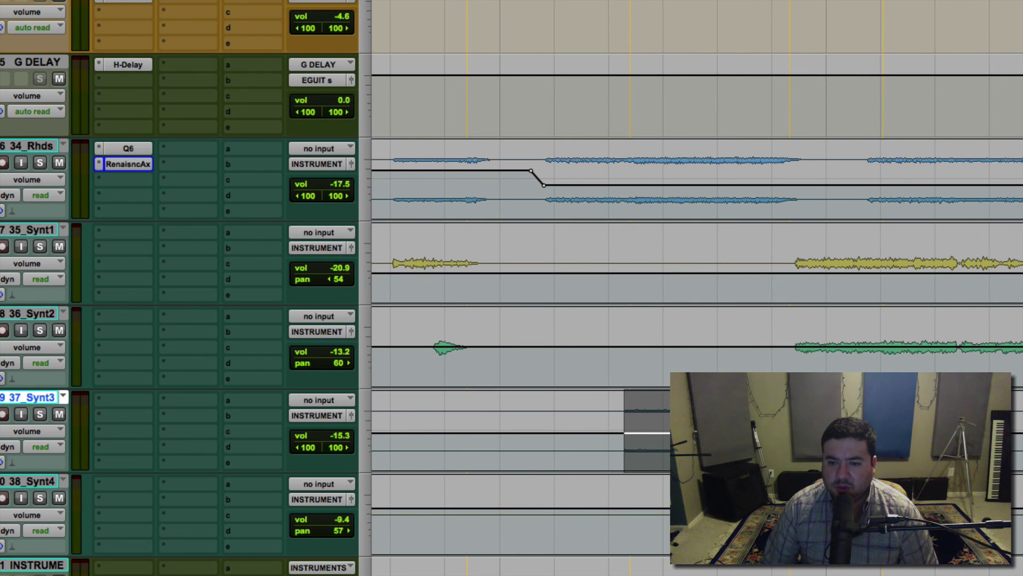
{"action": "key", "text": "space"}
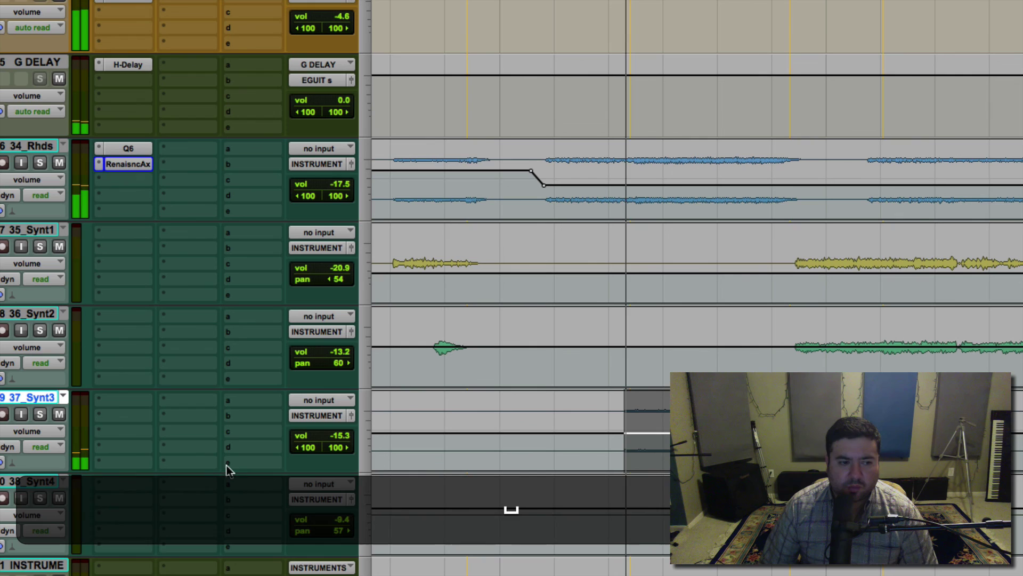
{"action": "left_click", "coordinate": [40, 414]}
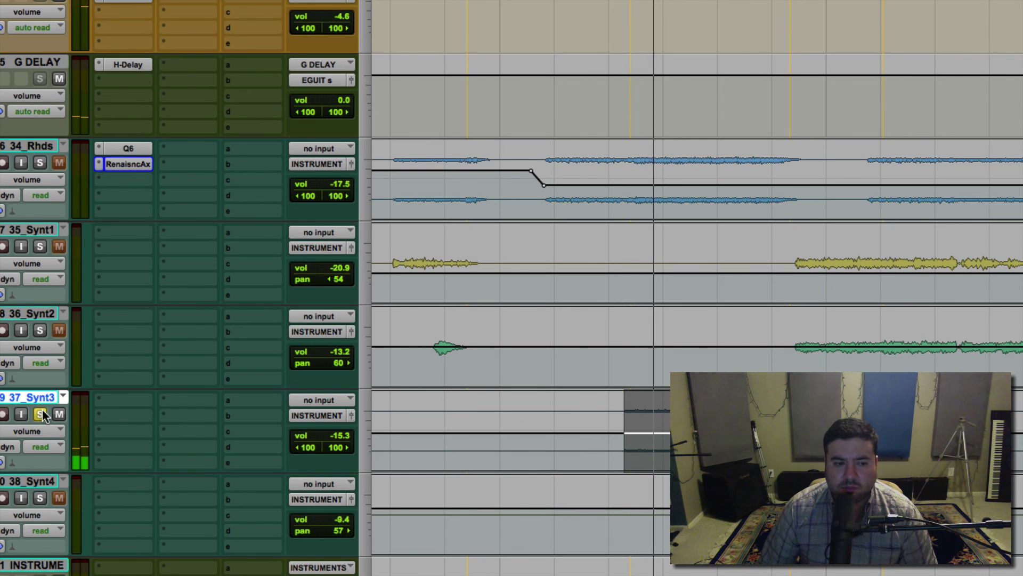
{"action": "key", "text": "space"}
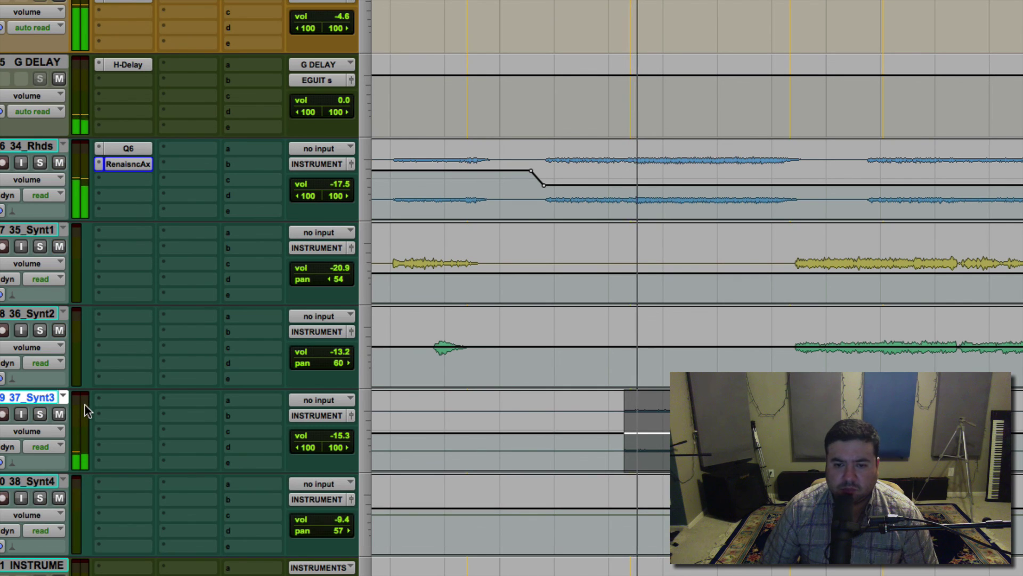
{"action": "key", "text": "space"}
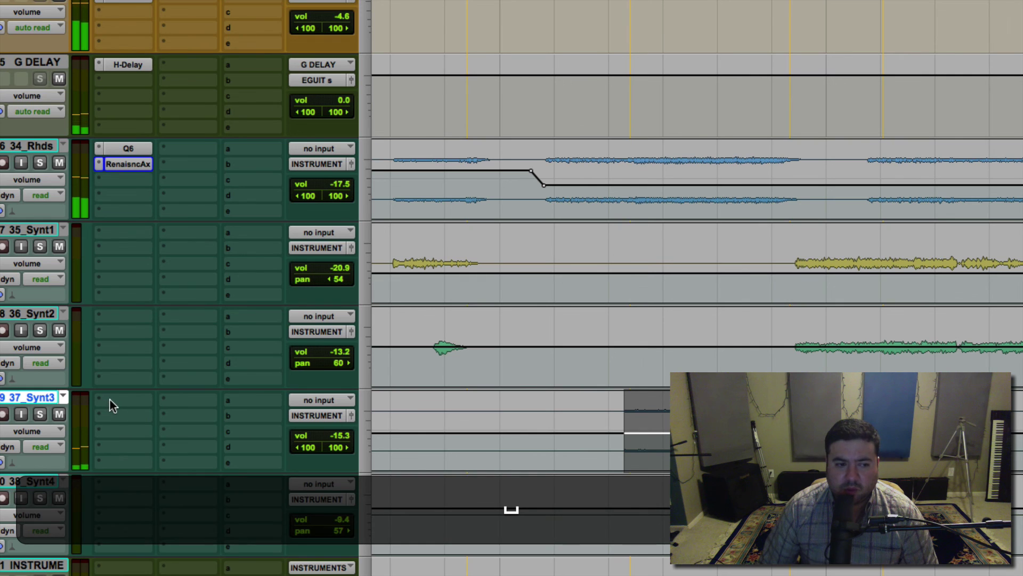
- Show the multichannel EQ plug-in list for an empty insert on the Synt3 track
{"action": "left_click", "coordinate": [121, 400]}
{"action": "mouse_move", "coordinate": [201, 434]}
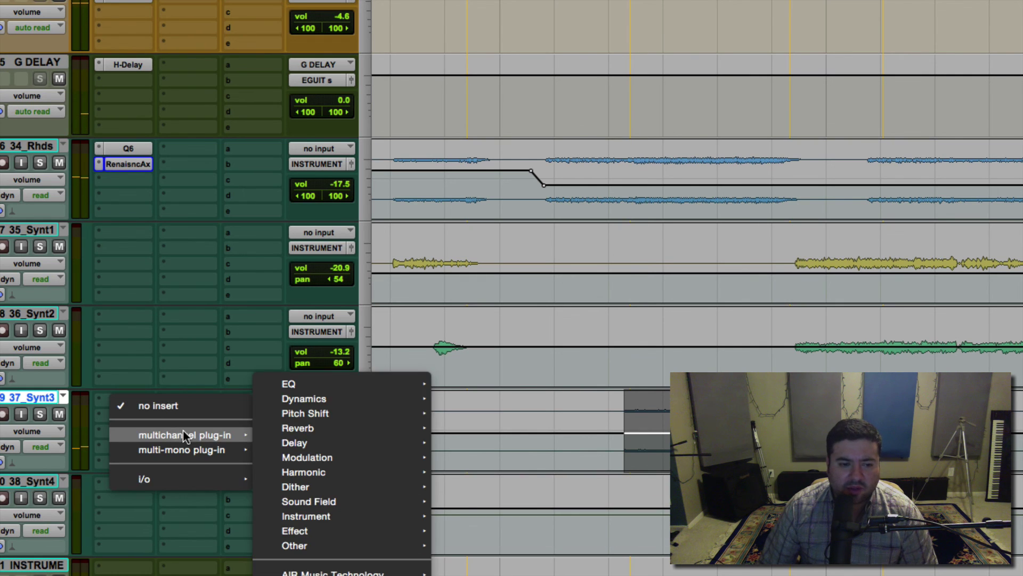
{"action": "mouse_move", "coordinate": [296, 384]}
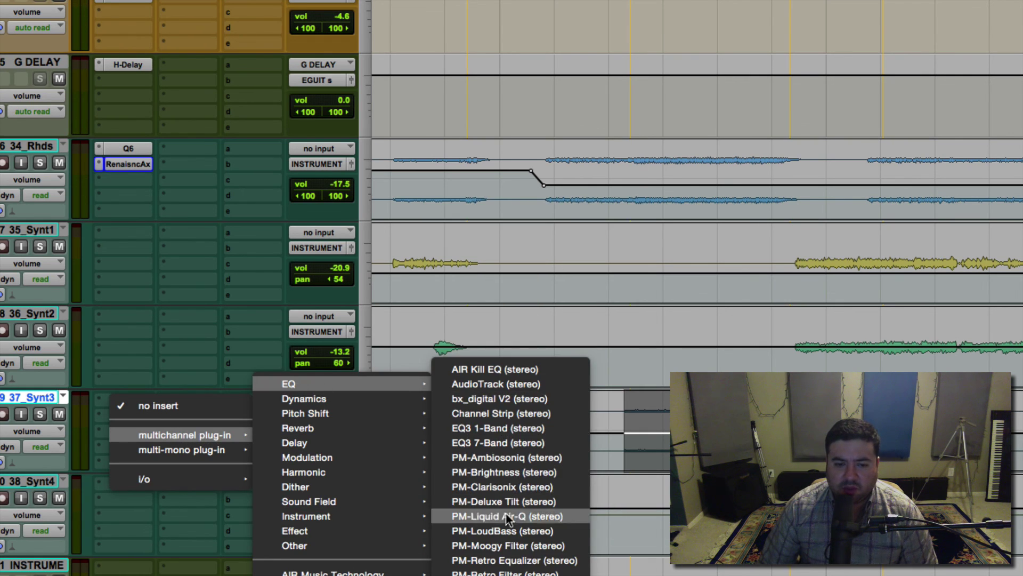